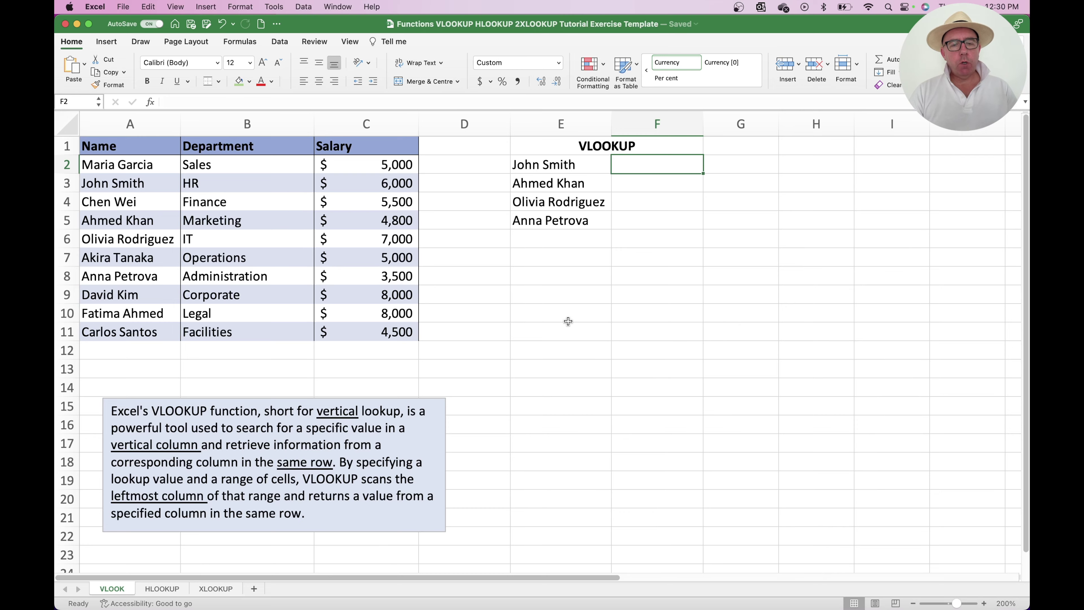
Read the VLOOKUP explanation in the text box below the salary table.
{"action": "scroll", "coordinate": [570, 320], "scroll_direction": "up", "scroll_amount": 5}
{"action": "scroll", "coordinate": [570, 320], "scroll_direction": "down", "scroll_amount": 8}
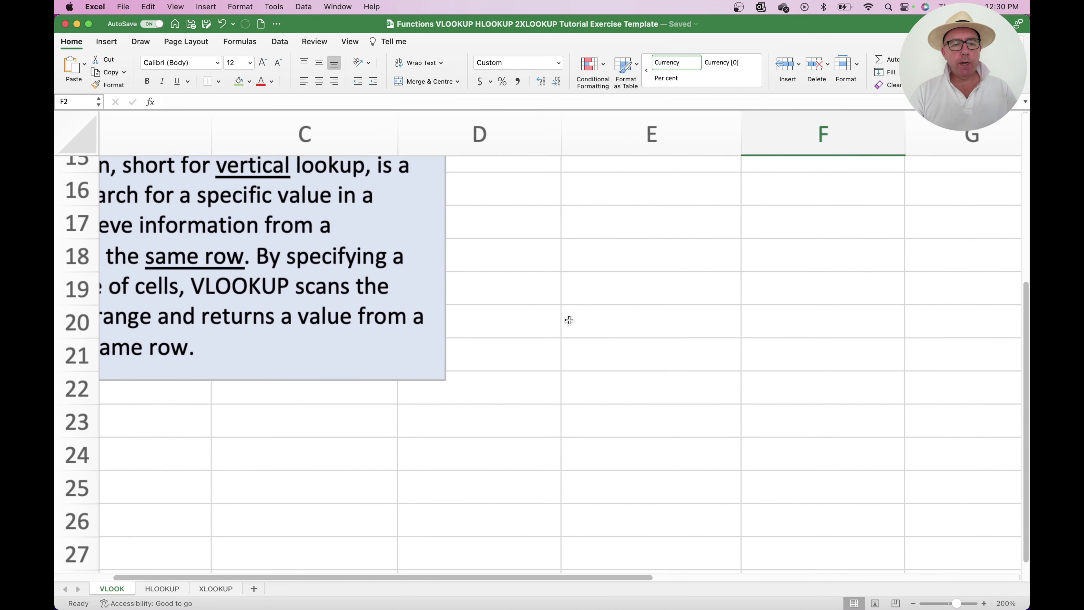
{"action": "scroll", "coordinate": [569, 319], "scroll_direction": "left", "scroll_amount": 5}
{"action": "scroll", "coordinate": [569, 320], "scroll_direction": "left", "scroll_amount": 3}
{"action": "scroll", "coordinate": [569, 320], "scroll_direction": "up", "scroll_amount": 1}
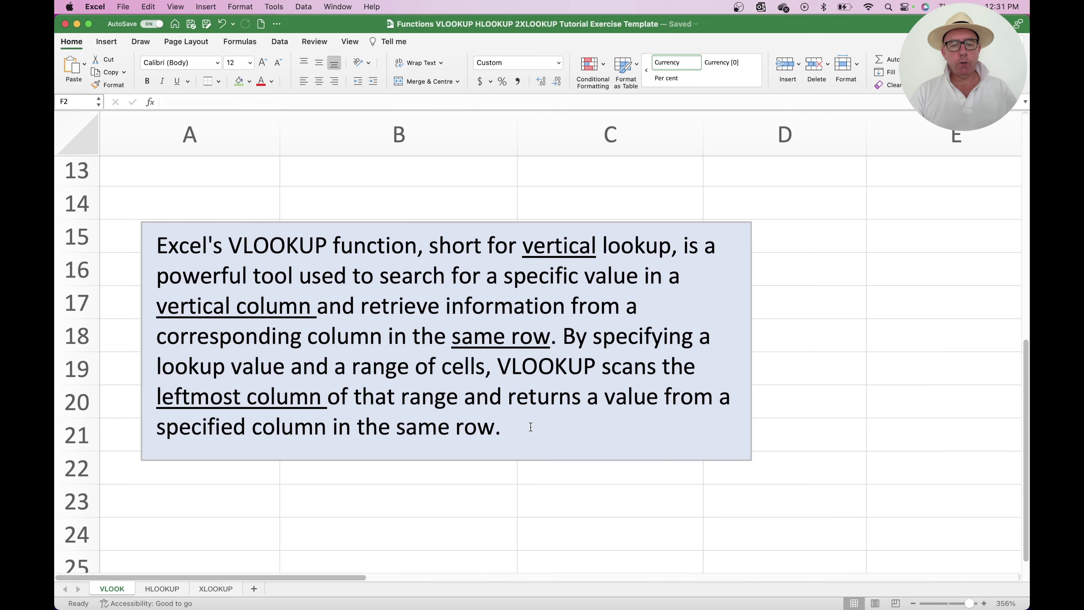
{"action": "scroll", "coordinate": [511, 440], "scroll_direction": "down", "scroll_amount": 5}
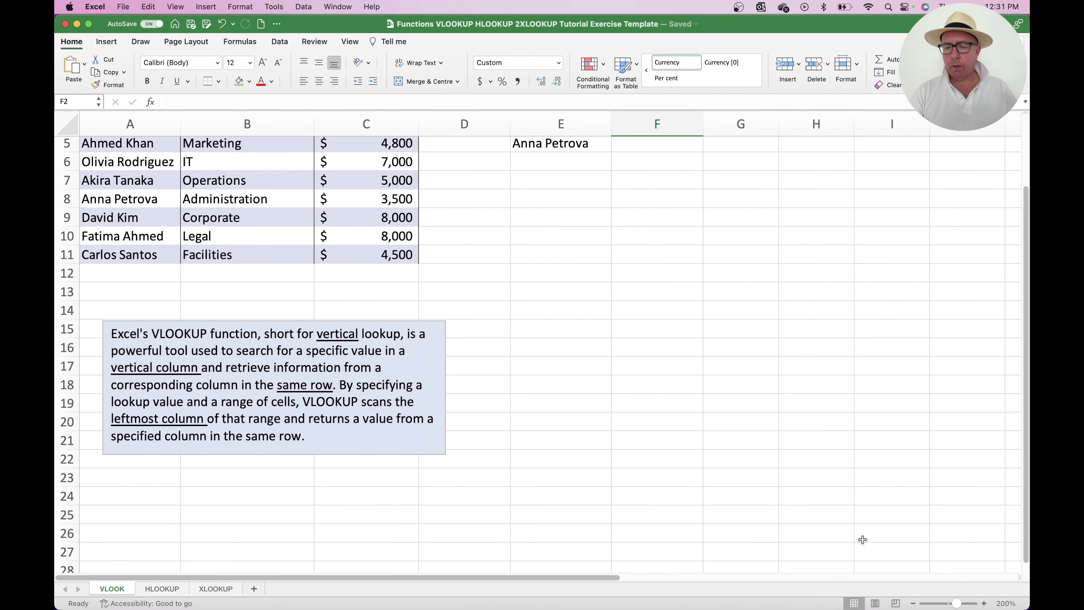
{"action": "scroll", "coordinate": [700, 515], "scroll_direction": "up", "scroll_amount": 3}
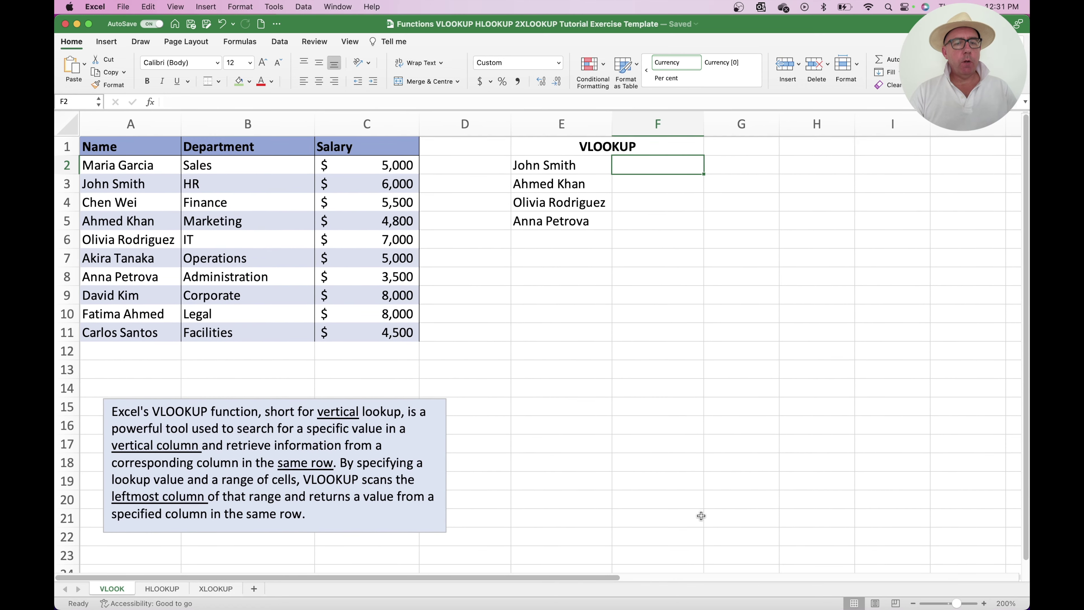
Review the table's Name, Department and Salary columns and the list of lookup names in E2:E5.
{"action": "left_click", "coordinate": [121, 145]}
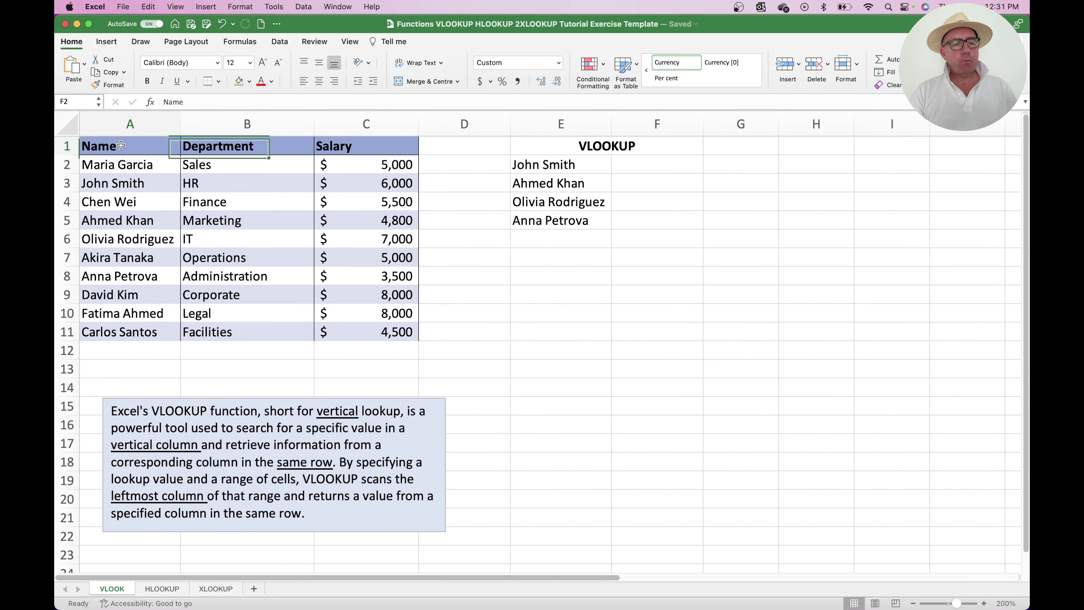
{"action": "left_click_drag", "start_coordinate": [121, 146], "coordinate": [130, 324]}
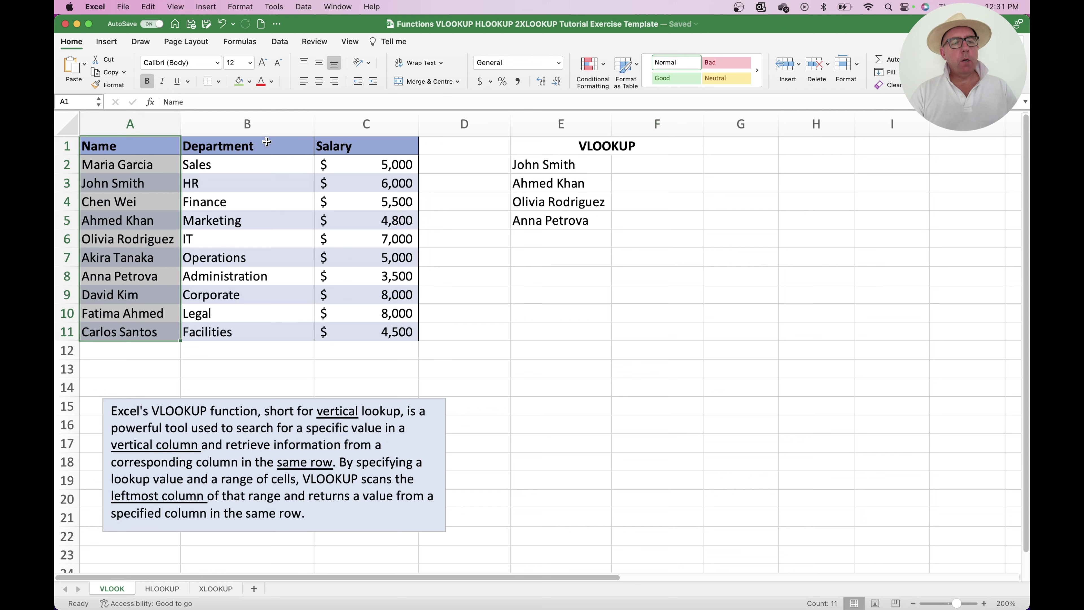
{"action": "left_click_drag", "start_coordinate": [267, 141], "coordinate": [283, 325]}
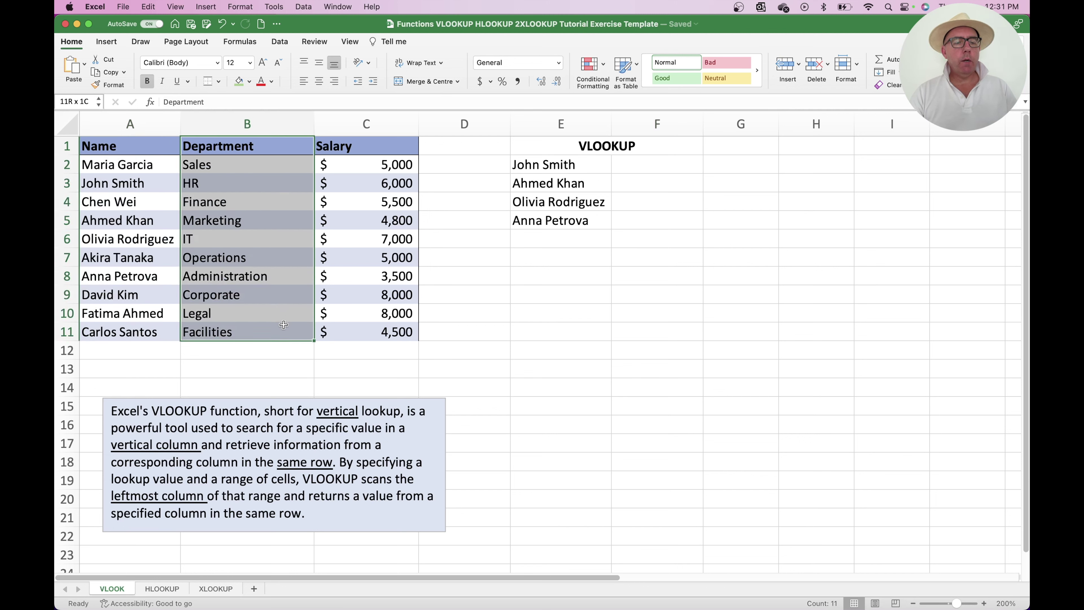
{"action": "left_click_drag", "start_coordinate": [391, 145], "coordinate": [385, 326]}
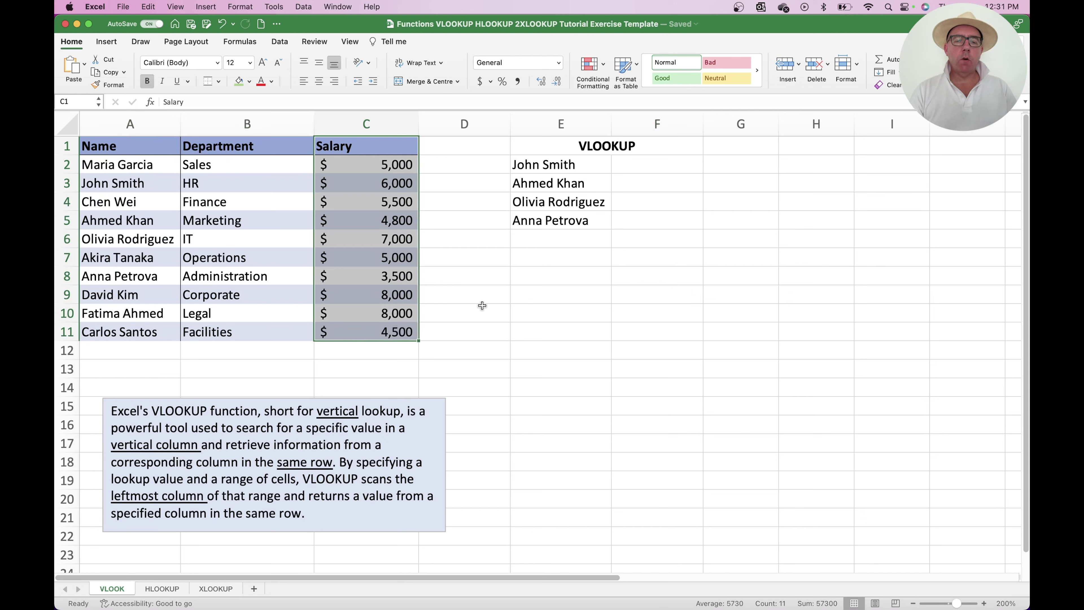
{"action": "left_click", "coordinate": [466, 295]}
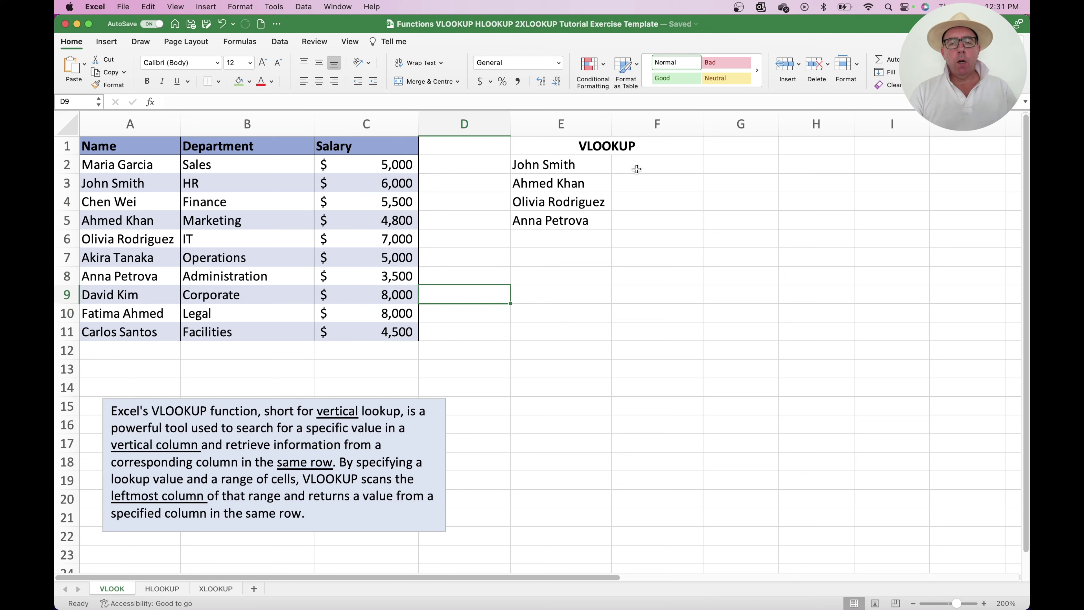
{"action": "left_click_drag", "start_coordinate": [549, 164], "coordinate": [549, 216]}
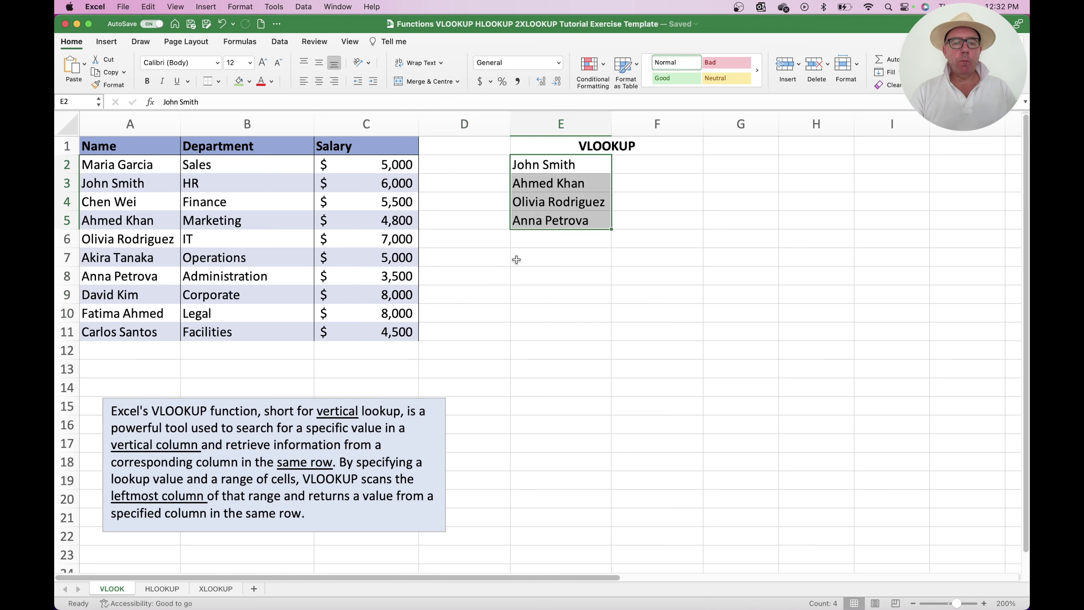
Insert a VLOOKUP function in cell F2 with E2 as the lookup value and A2:C11 as the table array.
{"action": "left_click", "coordinate": [668, 167]}
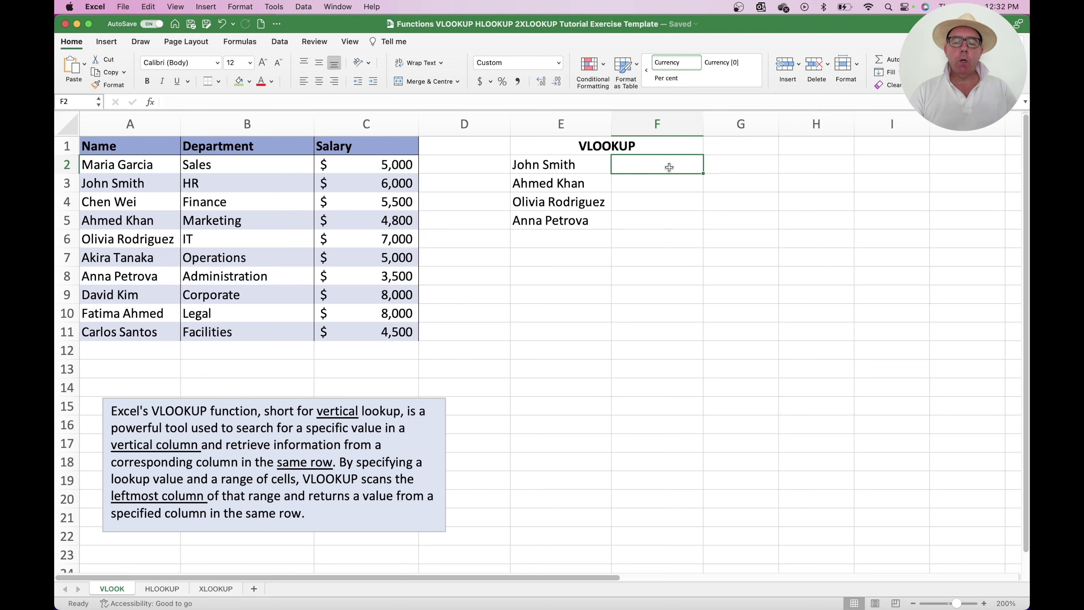
{"action": "left_click", "coordinate": [150, 102]}
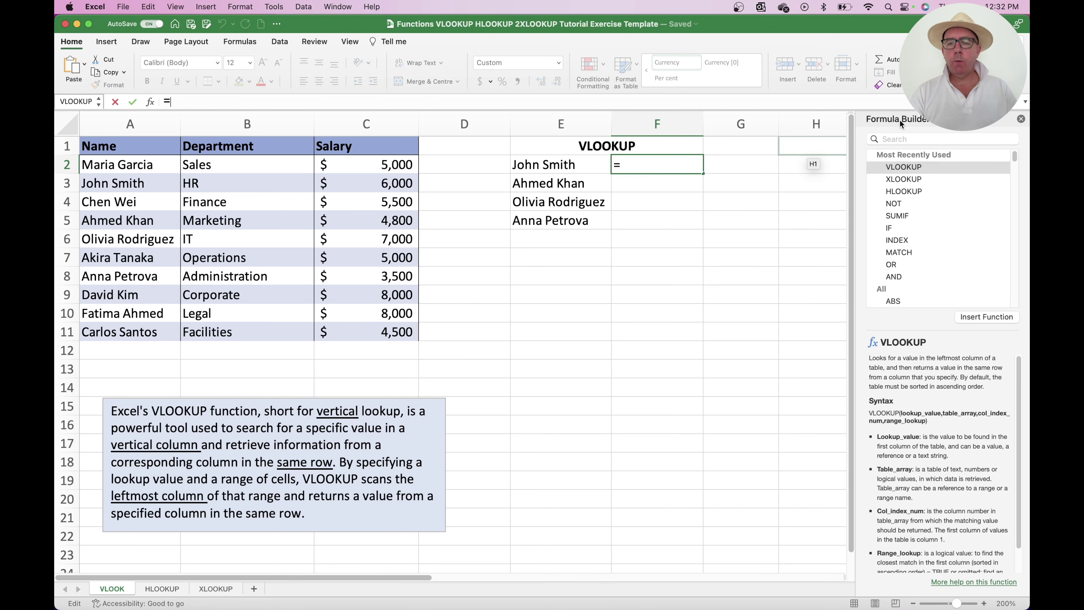
{"action": "left_click_drag", "start_coordinate": [899, 120], "coordinate": [774, 165]}
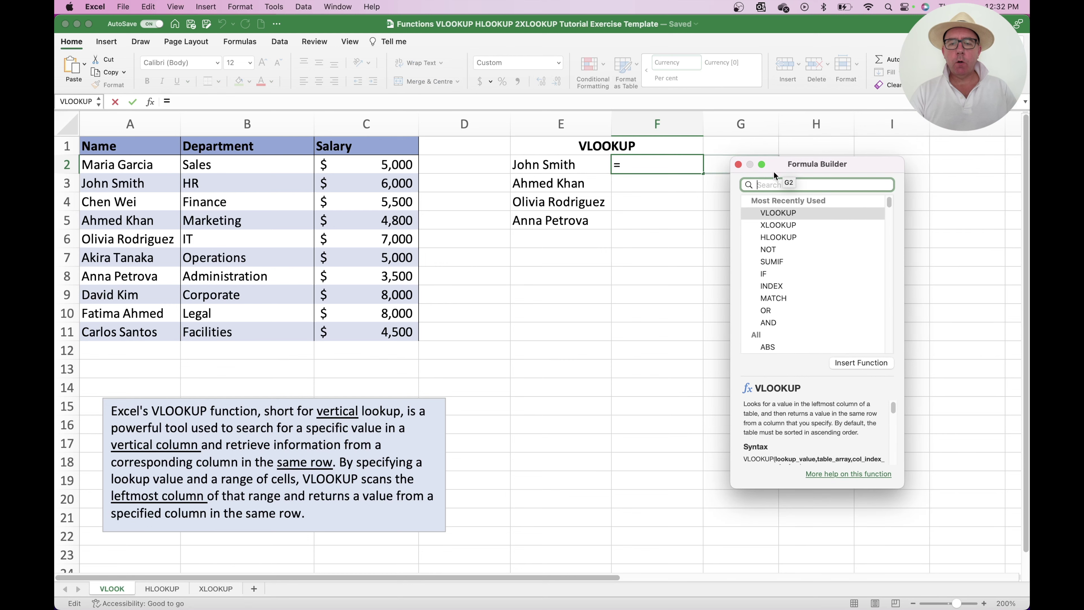
{"action": "left_click", "coordinate": [774, 213]}
{"action": "left_click", "coordinate": [869, 362]}
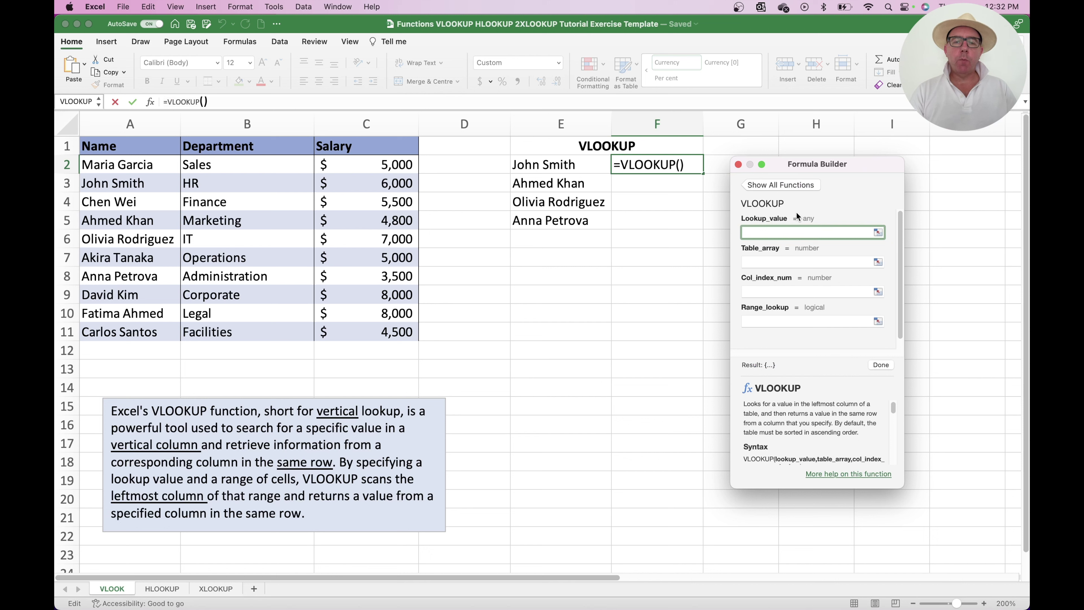
{"action": "left_click", "coordinate": [572, 167]}
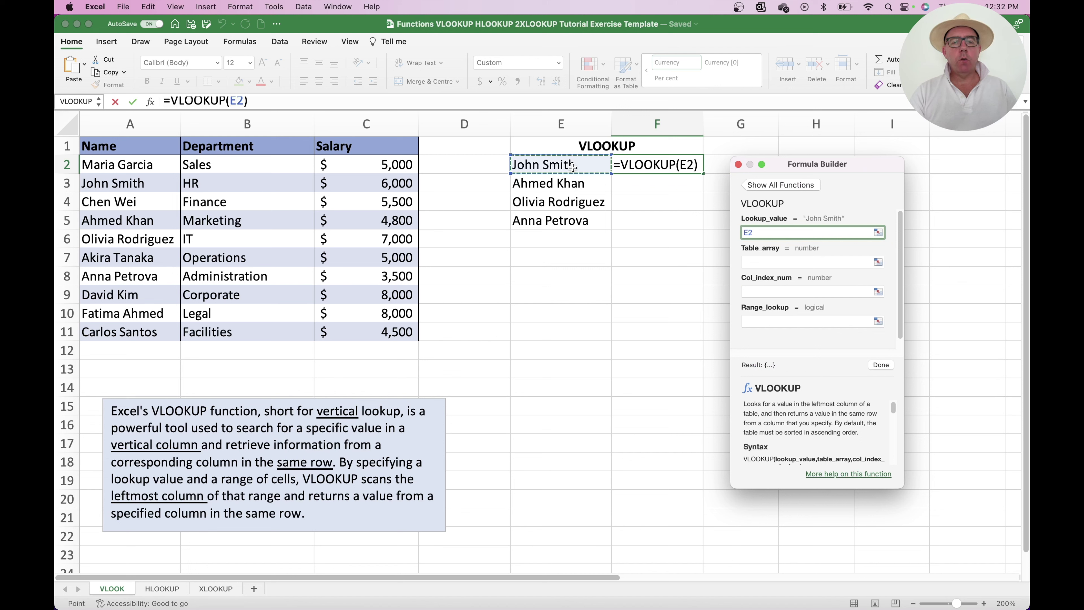
{"action": "left_click", "coordinate": [755, 262]}
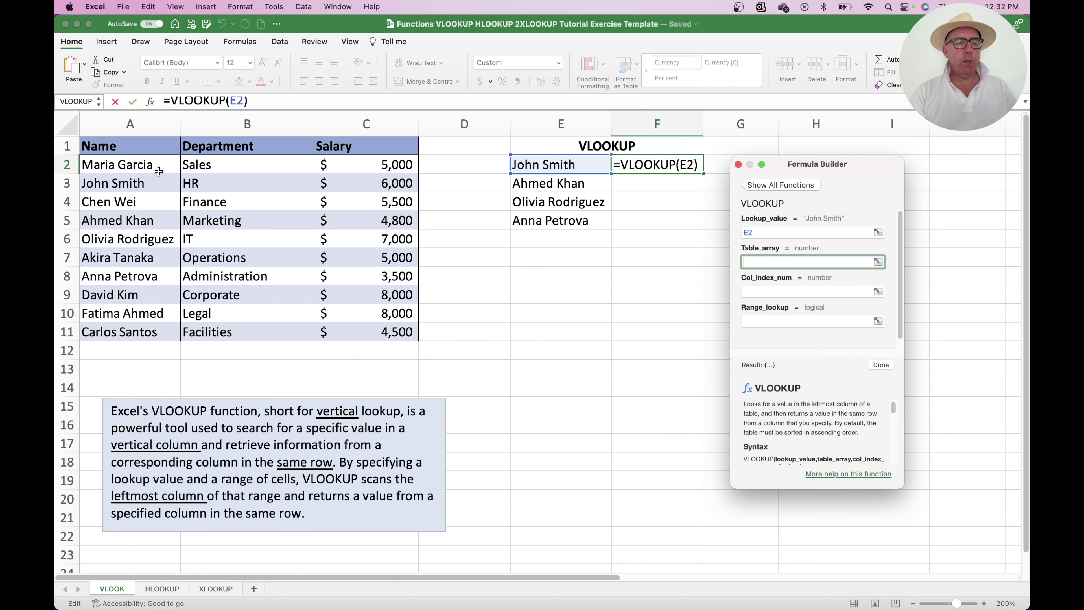
{"action": "left_click_drag", "start_coordinate": [159, 172], "coordinate": [368, 330]}
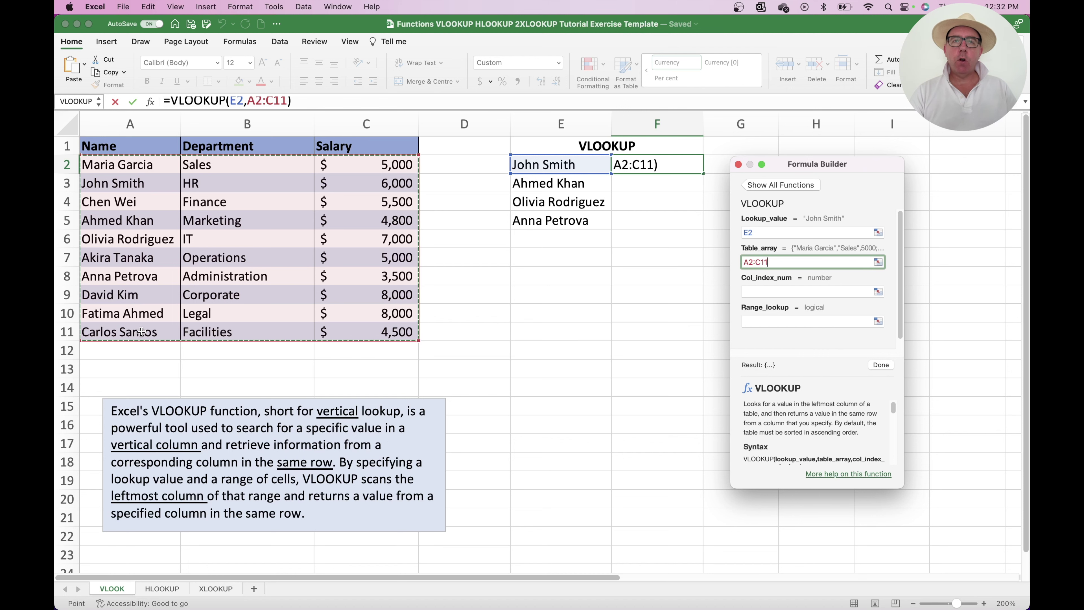
Complete the F2 VLOOKUP with column index 3 and range lookup FALSE, and close the Formula Builder.
{"action": "left_click", "coordinate": [756, 290]}
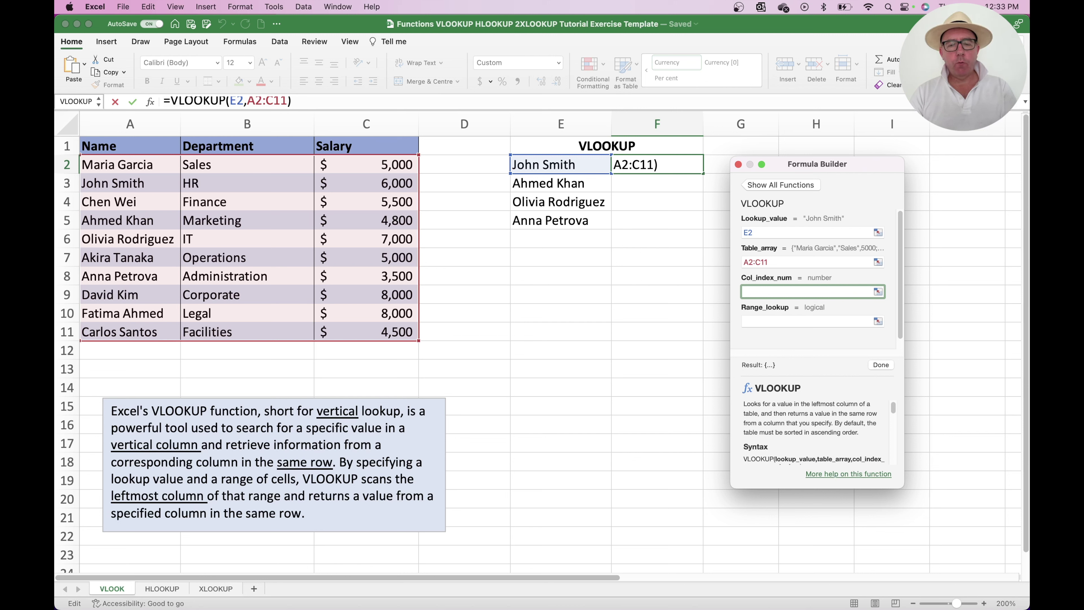
{"action": "type", "text": "3"}
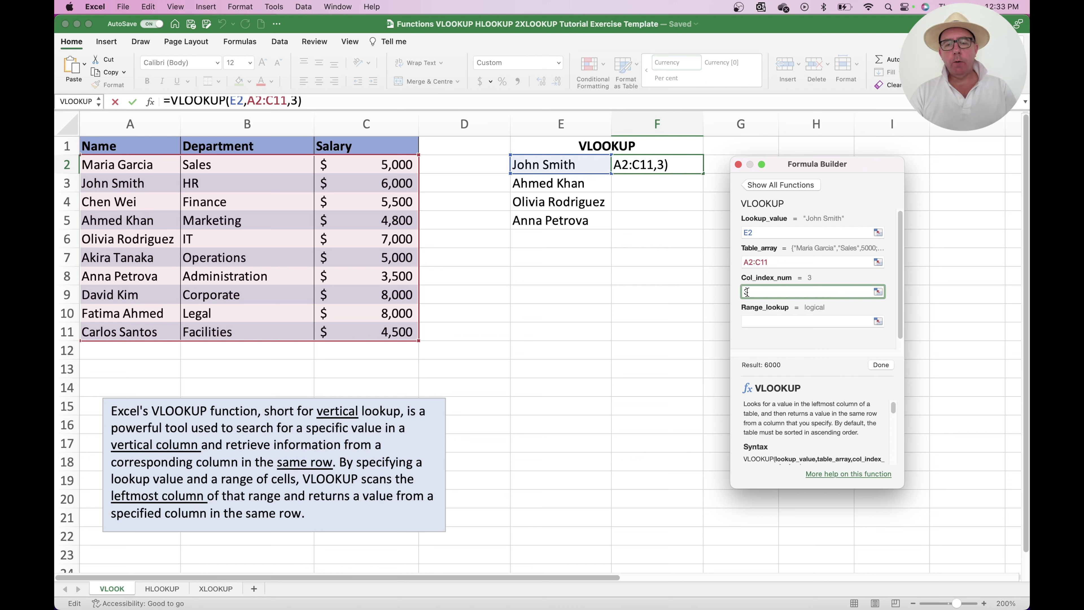
{"action": "left_click", "coordinate": [760, 319]}
{"action": "type", "text": "fa"}
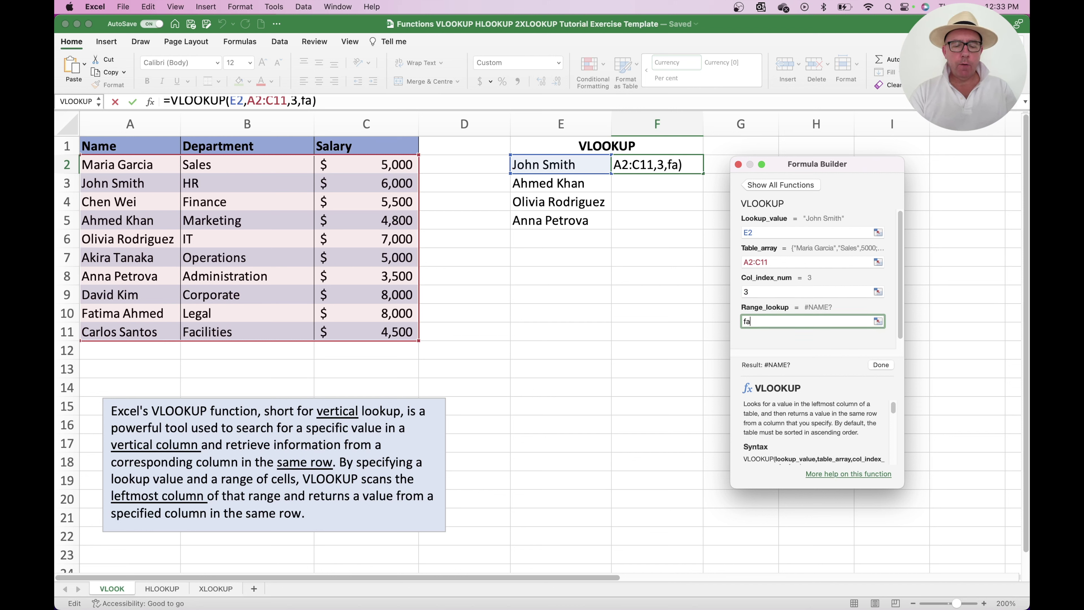
{"action": "type", "text": "lse"}
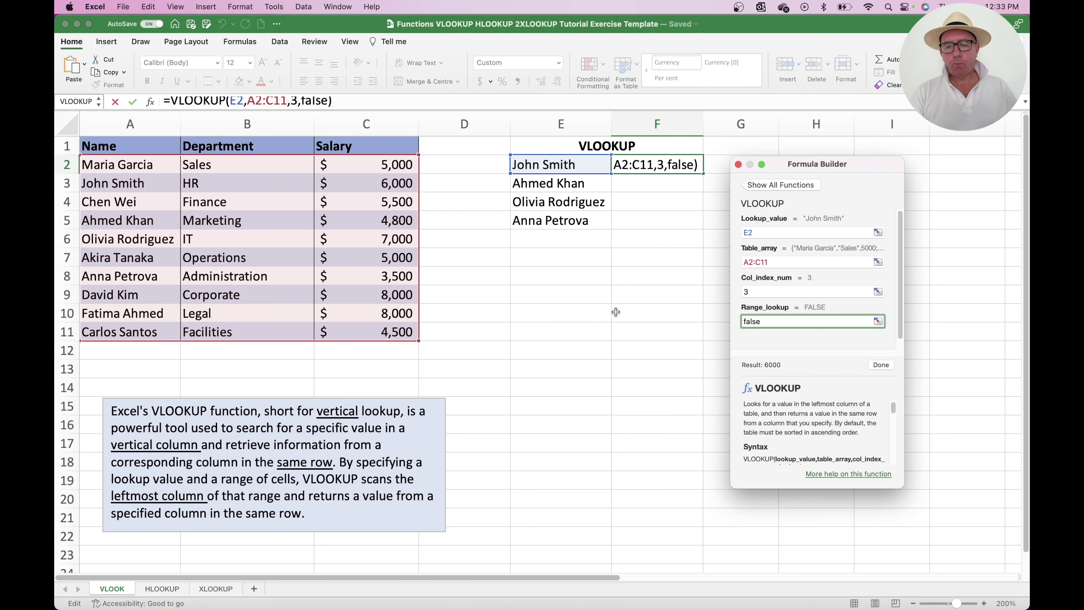
{"action": "left_click", "coordinate": [881, 365]}
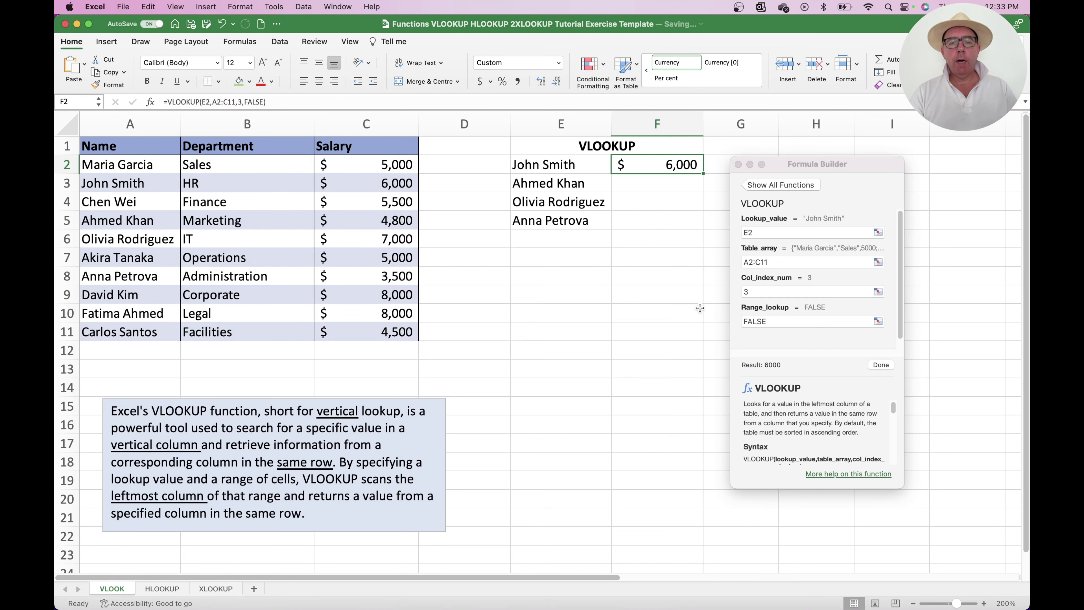
{"action": "left_click", "coordinate": [738, 165]}
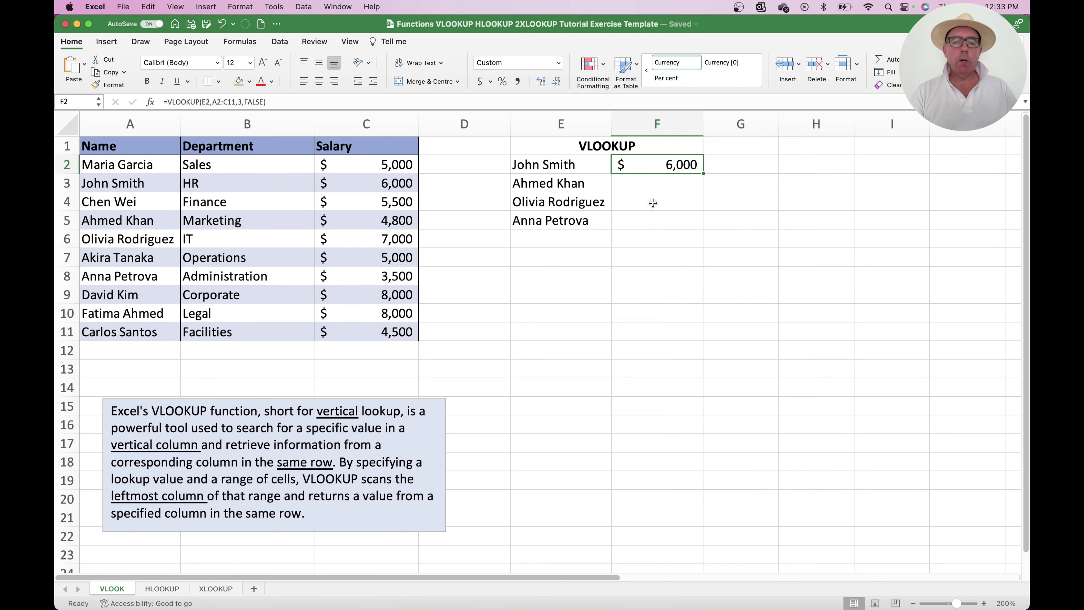
Check the F2 lookup result against the Name column and the matching employee's salary in row 3.
{"action": "left_click", "coordinate": [399, 182]}
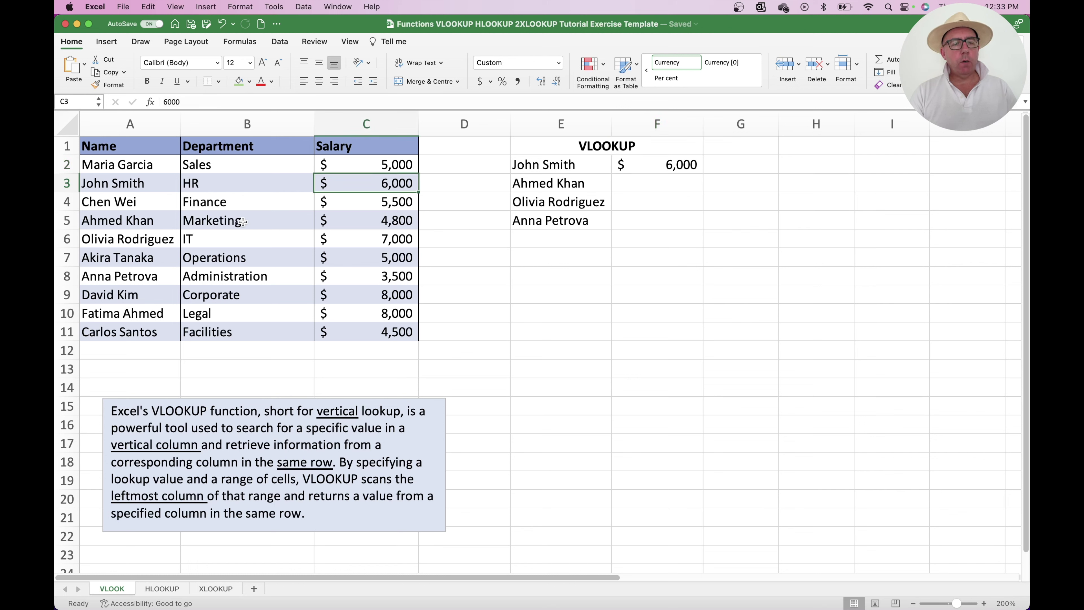
{"action": "left_click_drag", "start_coordinate": [141, 152], "coordinate": [136, 323]}
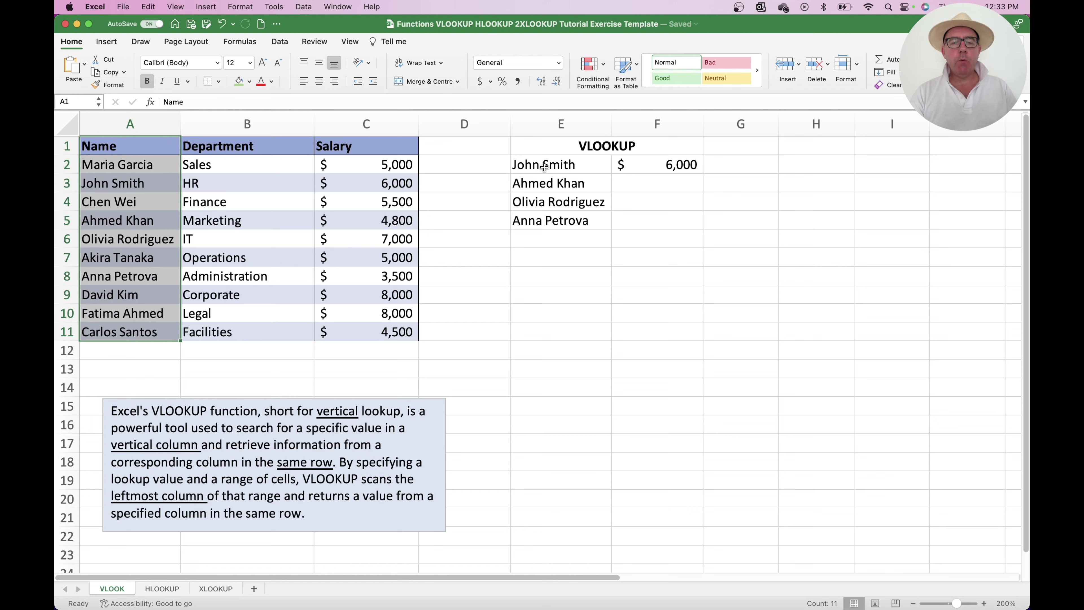
{"action": "left_click", "coordinate": [126, 184]}
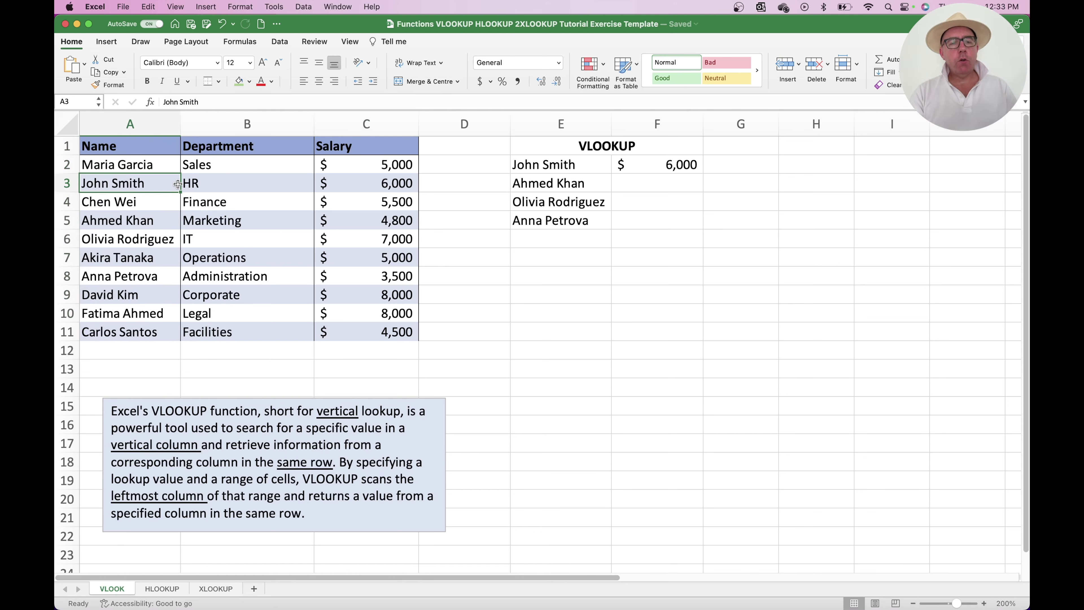
{"action": "left_click", "coordinate": [368, 180]}
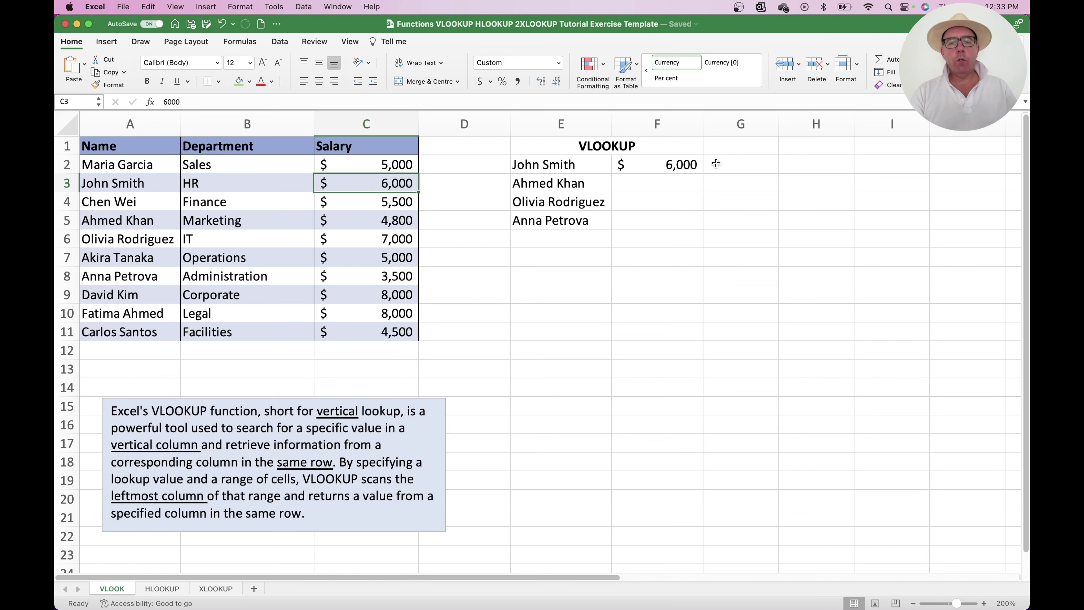
{"action": "left_click", "coordinate": [669, 165]}
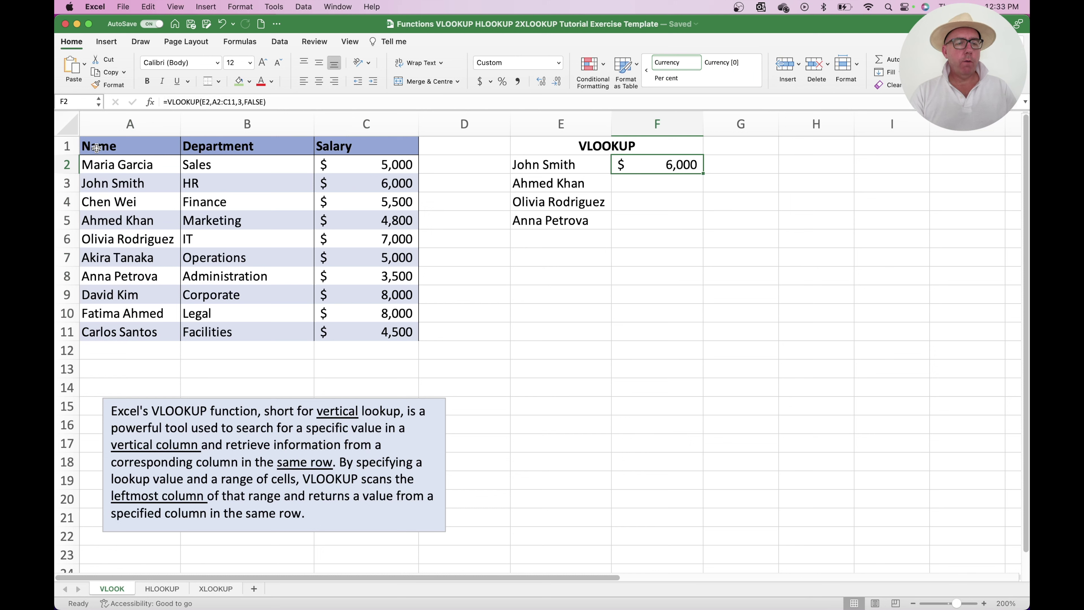
{"action": "left_click_drag", "start_coordinate": [91, 146], "coordinate": [114, 326]}
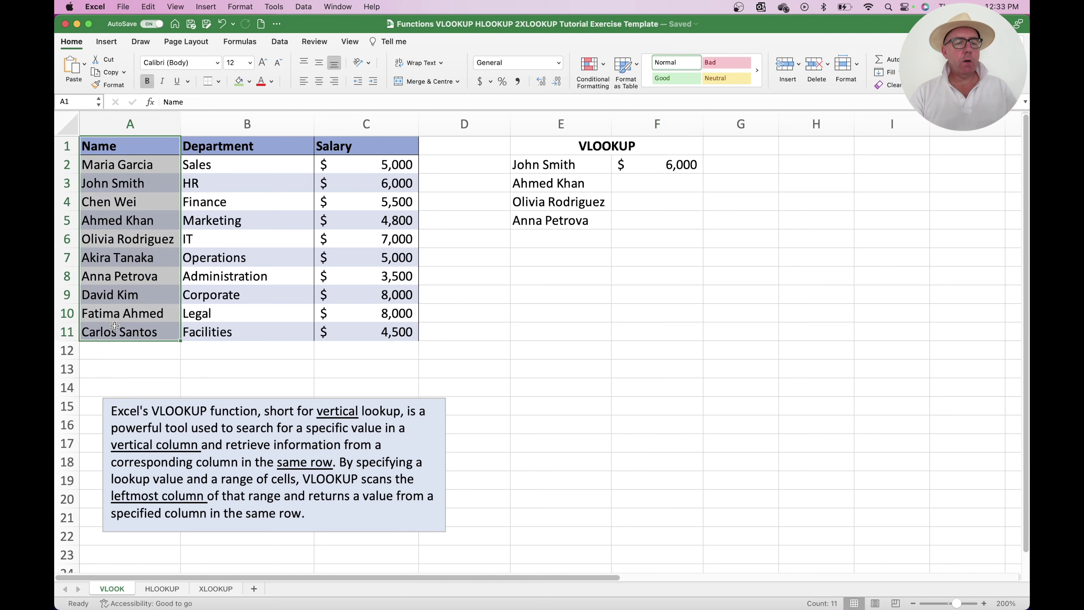
{"action": "left_click", "coordinate": [357, 184]}
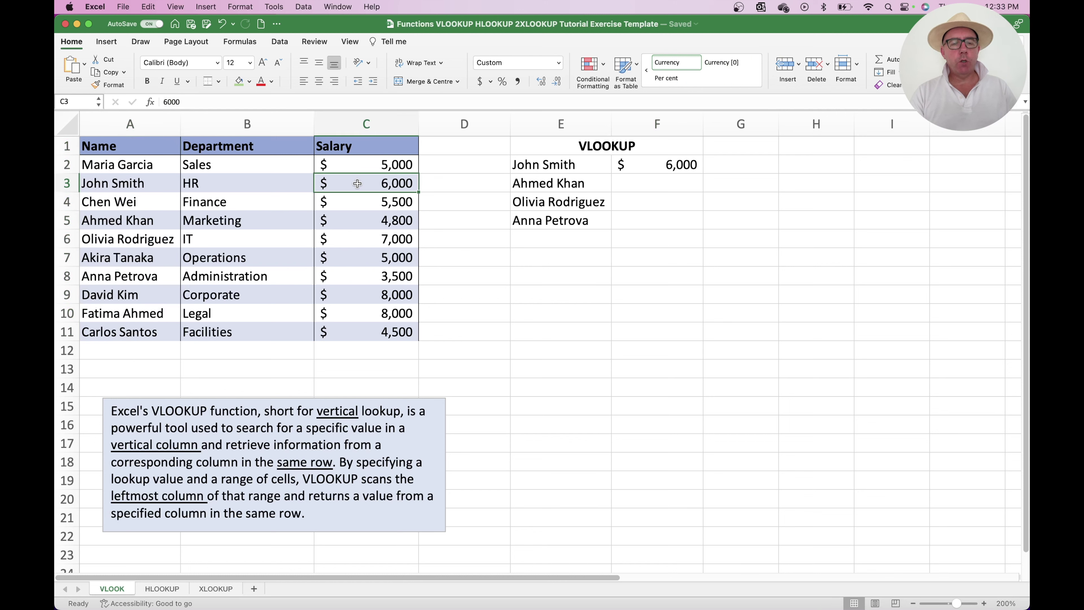
Fill the VLOOKUP formula from F2 down to F5 for the remaining names.
{"action": "left_click", "coordinate": [667, 166]}
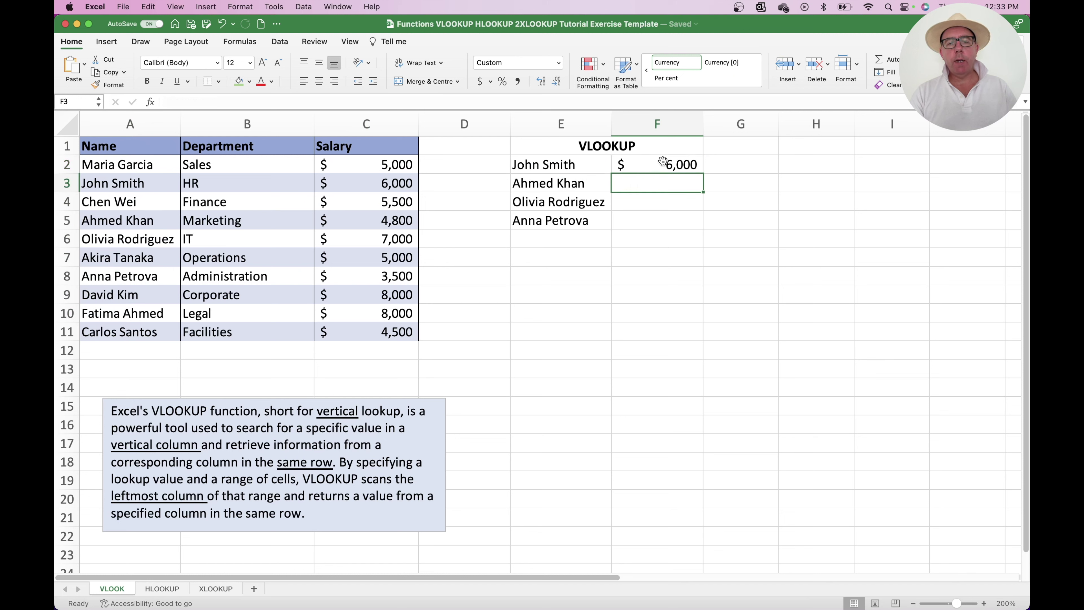
{"action": "left_click_drag", "start_coordinate": [701, 172], "coordinate": [703, 223]}
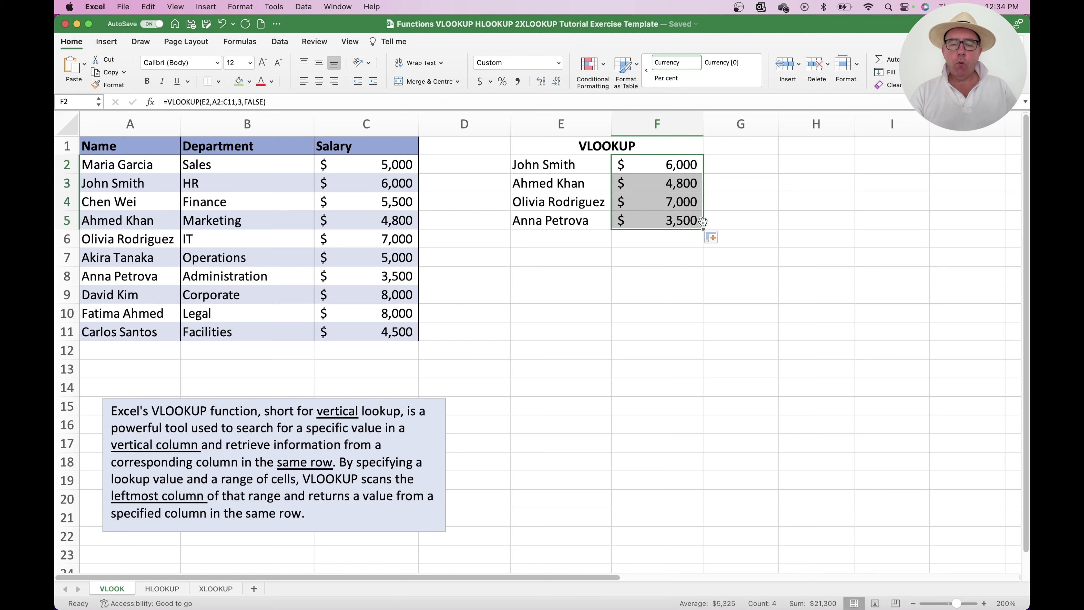
{"action": "left_click", "coordinate": [660, 258]}
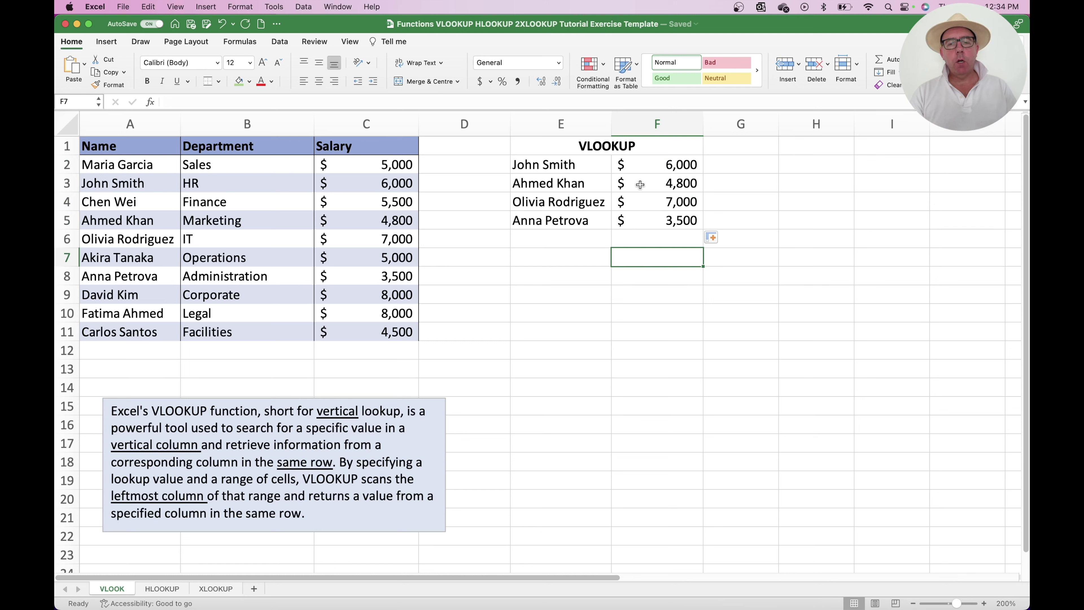
Inspect the cell references of the copied VLOOKUP formula in F3.
{"action": "double_click", "coordinate": [668, 183]}
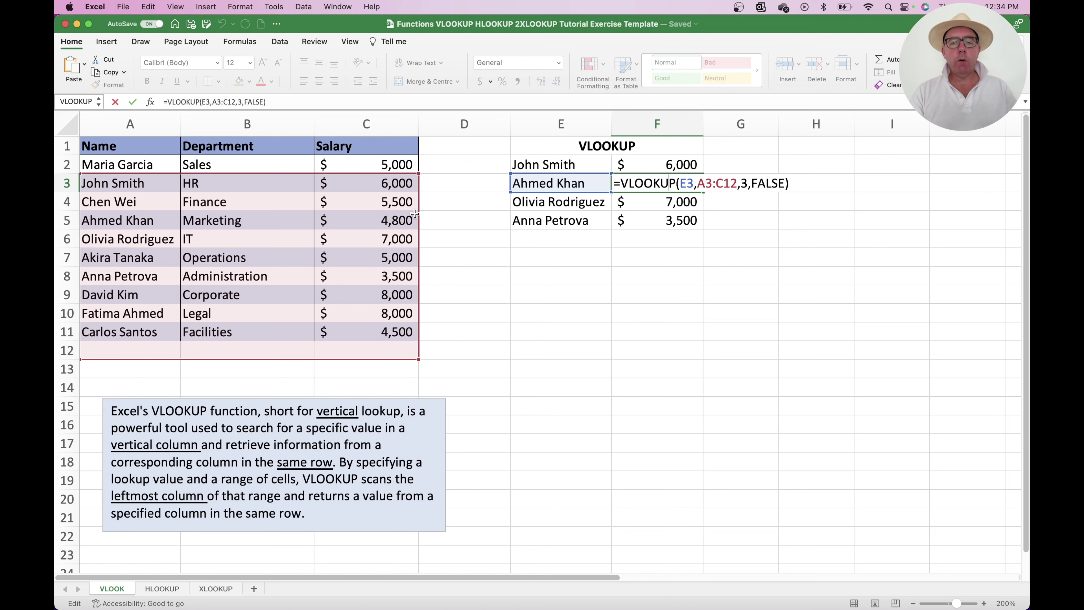
{"action": "key", "text": "Return"}
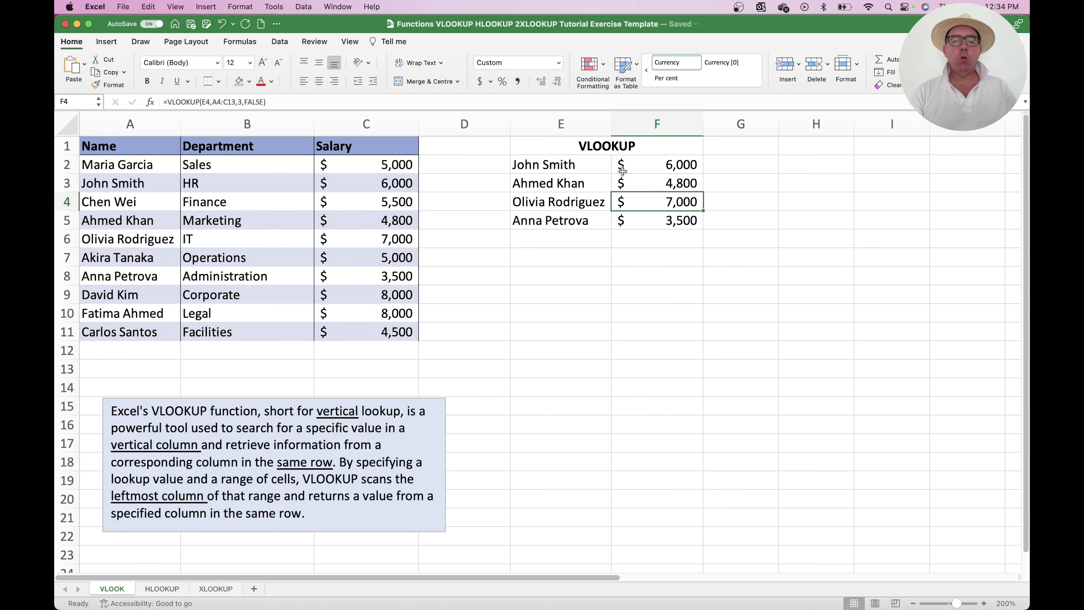
Make the table range in F2's VLOOKUP absolute as $A$2:$C$11 and refill the formula down to F5.
{"action": "double_click", "coordinate": [647, 166]}
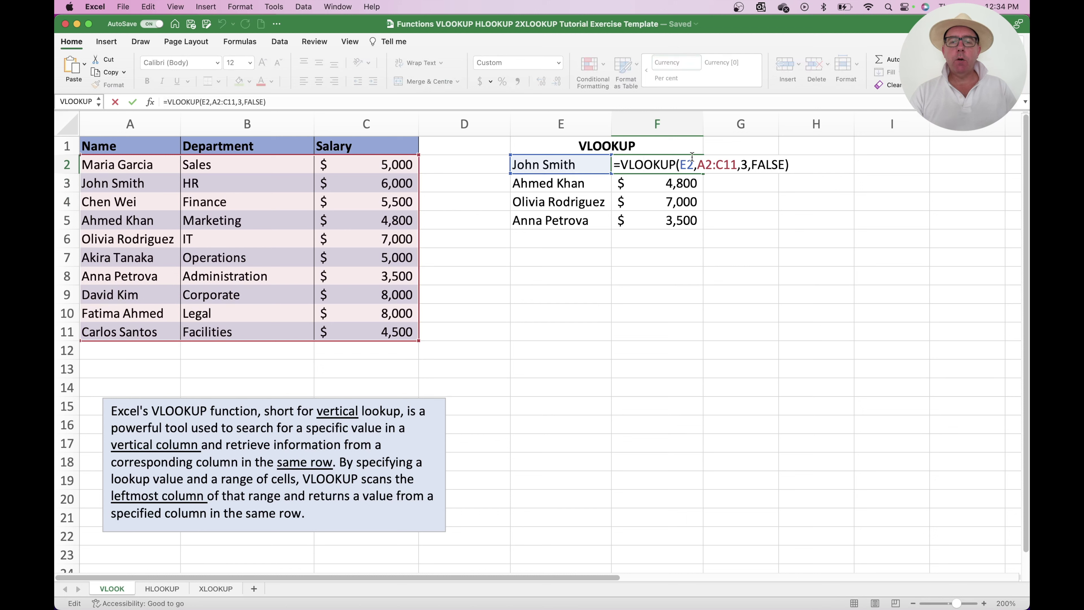
{"action": "left_click", "coordinate": [704, 164]}
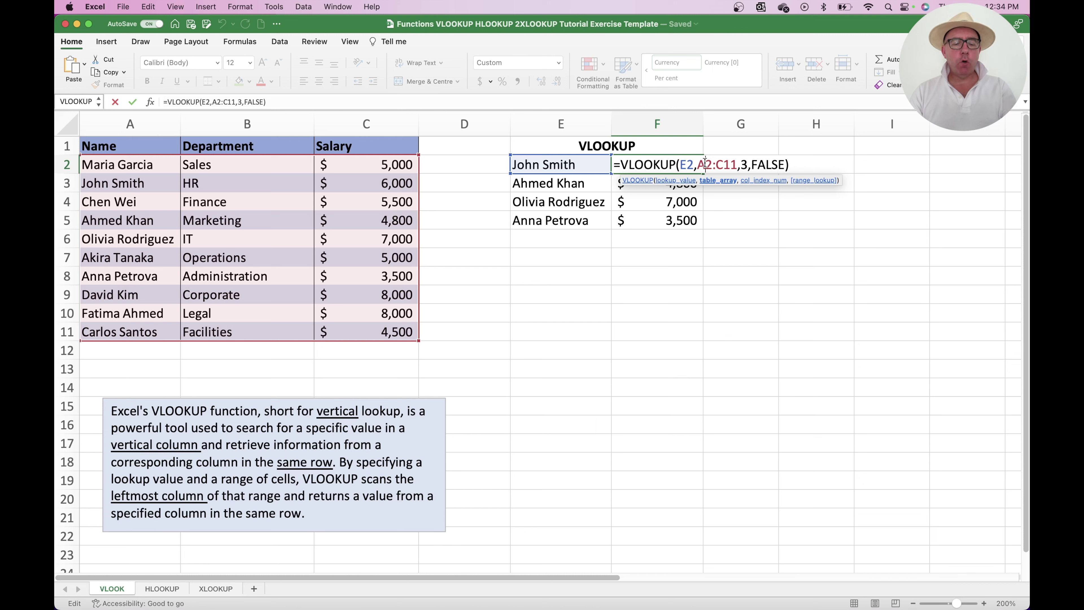
{"action": "key", "text": "F4"}
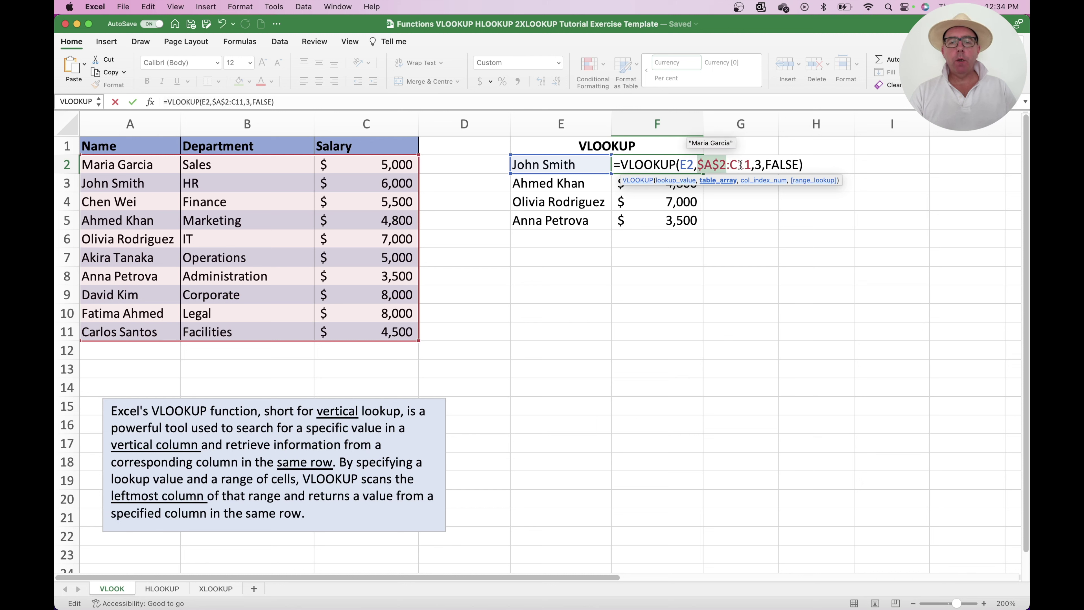
{"action": "left_click", "coordinate": [738, 164]}
{"action": "key", "text": "F4"}
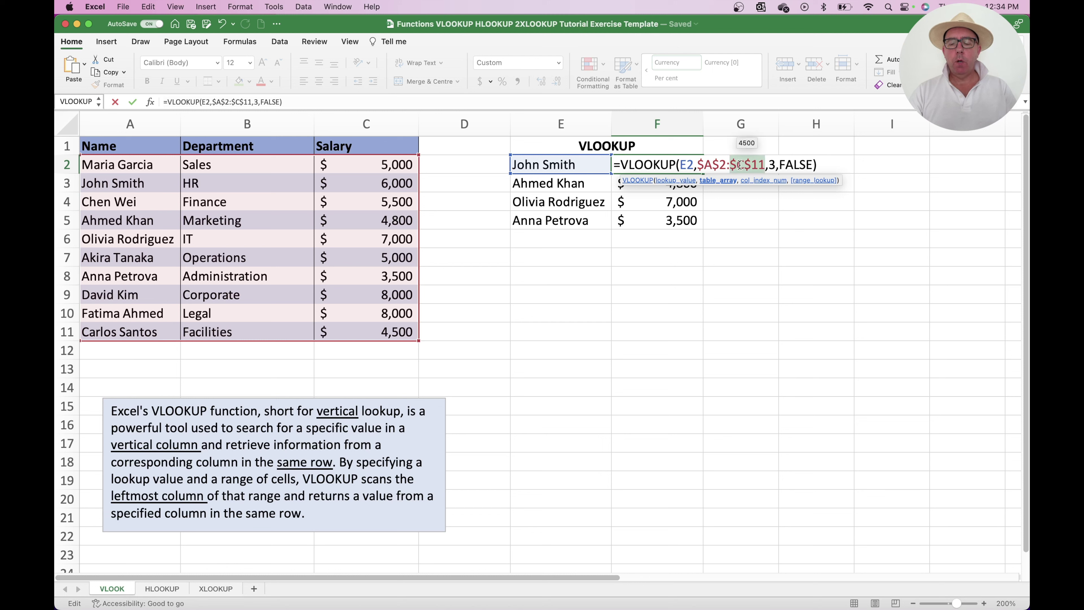
{"action": "key", "text": "Return"}
{"action": "left_click", "coordinate": [687, 166]}
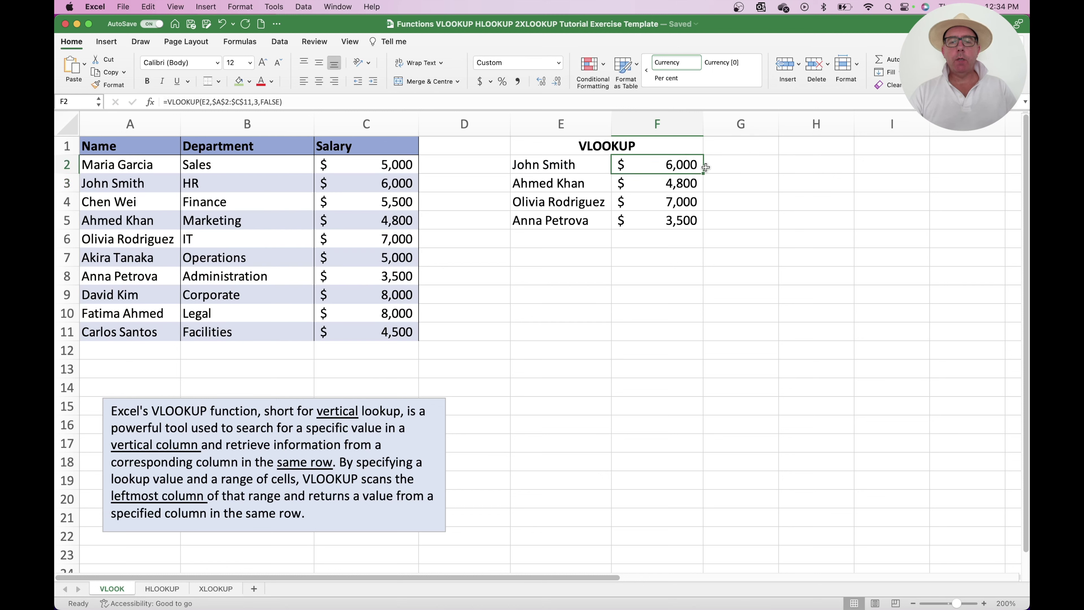
{"action": "double_click", "coordinate": [703, 173]}
Inspect the lookup and table references of the copied VLOOKUP formulas in F3 through F5.
{"action": "double_click", "coordinate": [675, 182]}
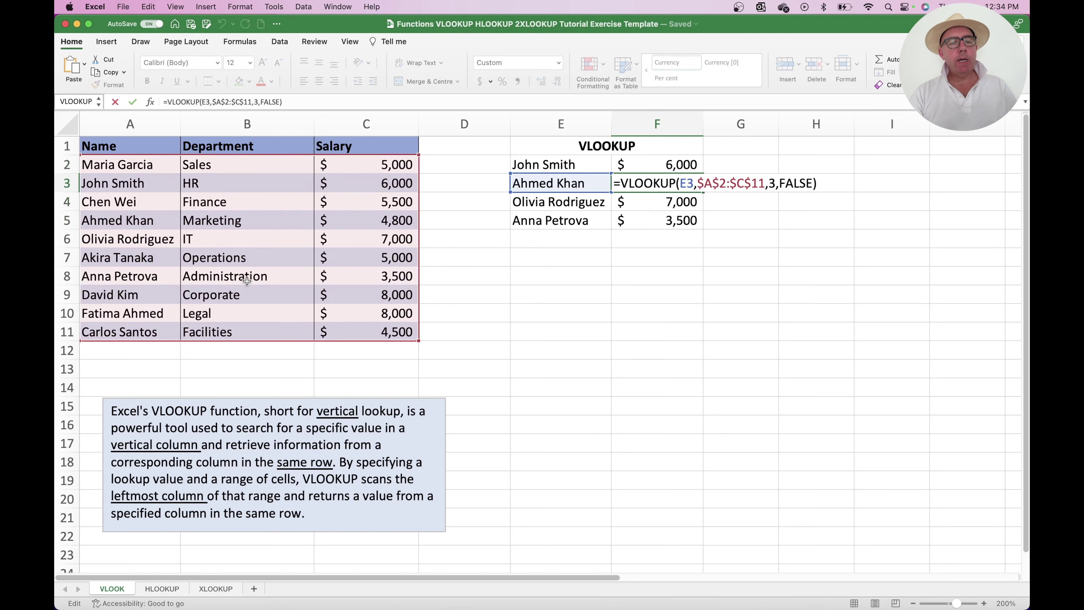
{"action": "key", "text": "Return"}
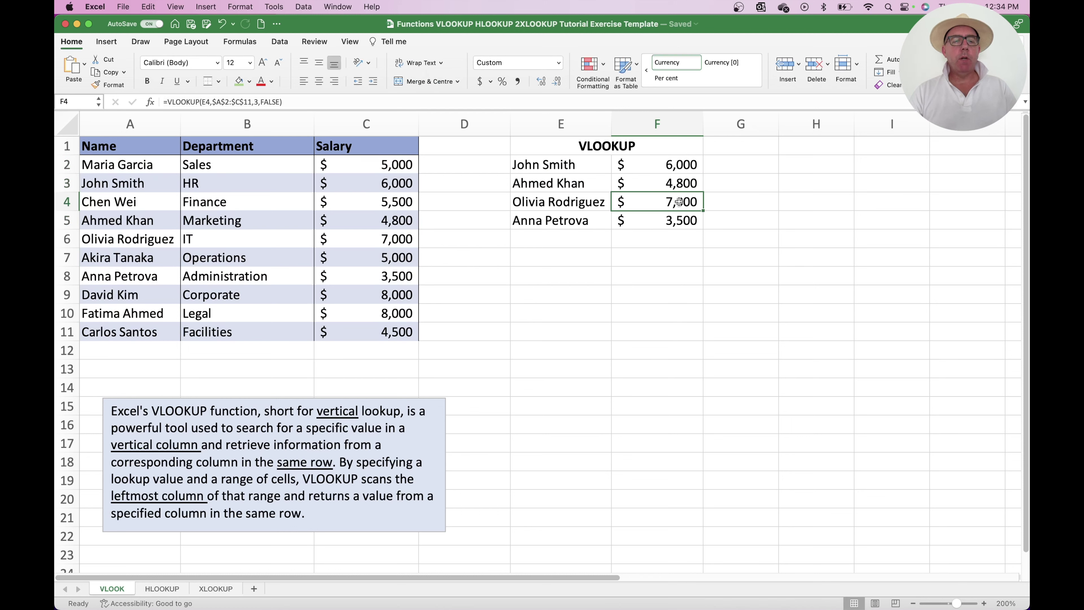
{"action": "key", "text": "F2"}
{"action": "key", "text": "Return"}
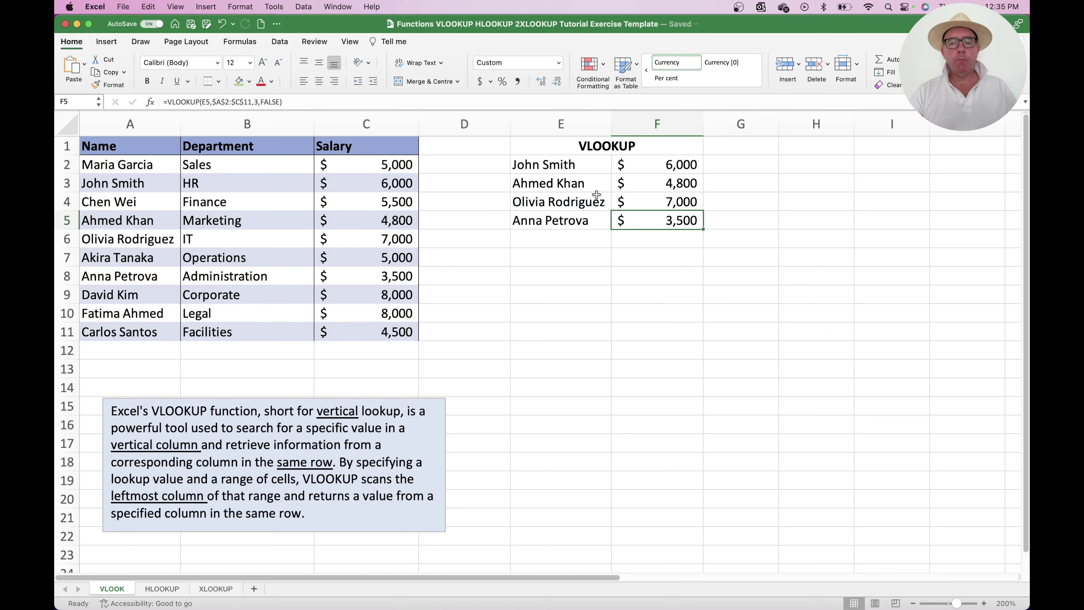
{"action": "key", "text": "F2"}
{"action": "key", "text": "Return"}
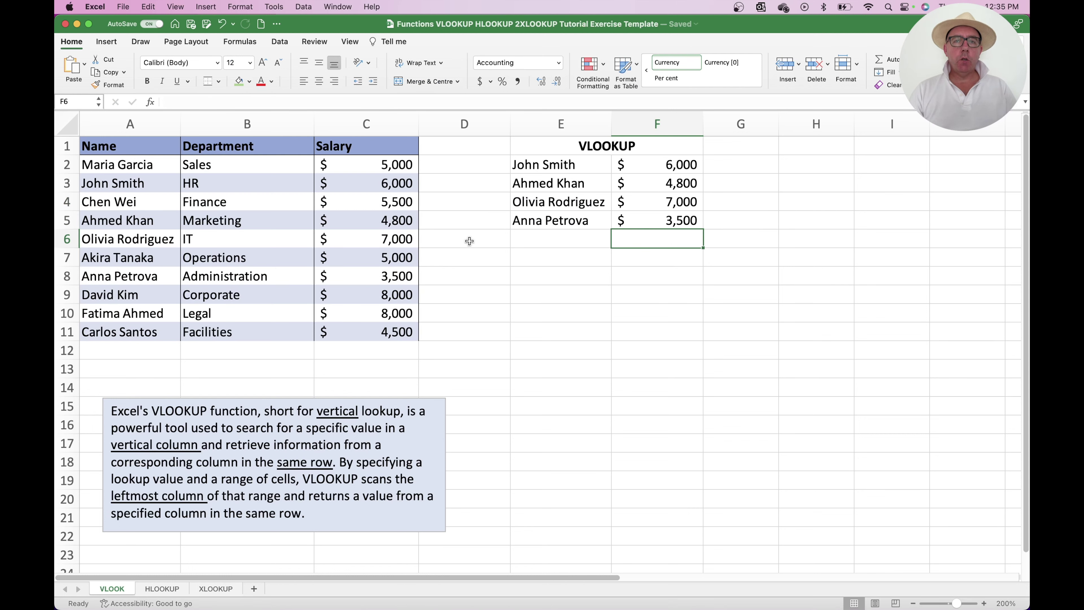
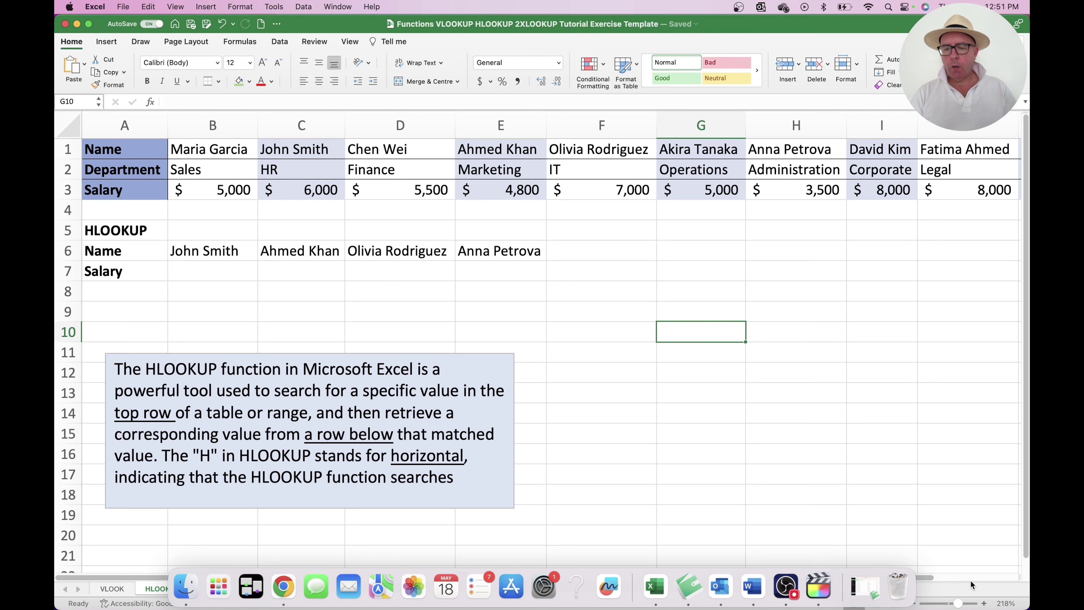
Examine the horizontal table's row headings and the HLOOKUP name and salary rows on the HLOOKUP sheet.
{"action": "left_click", "coordinate": [913, 603]}
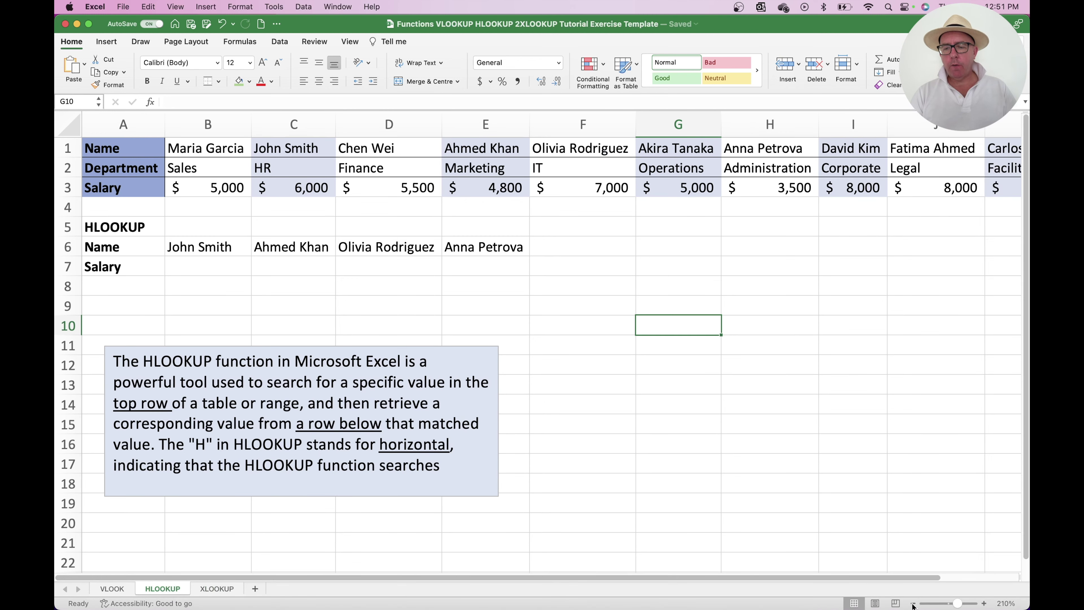
{"action": "left_click", "coordinate": [913, 603]}
{"action": "left_click", "coordinate": [275, 271]}
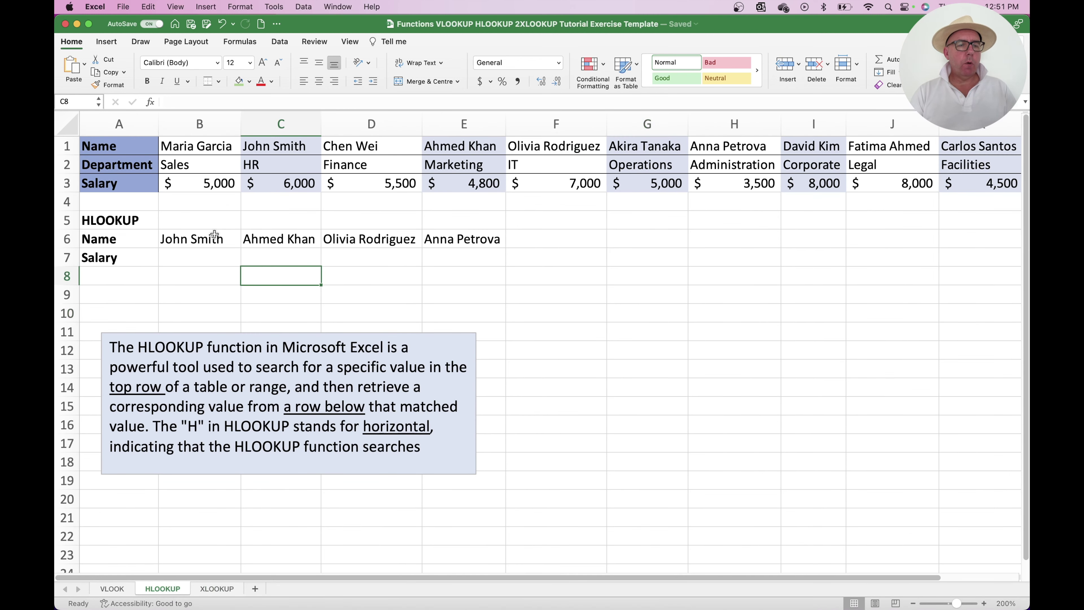
{"action": "left_click", "coordinate": [223, 238]}
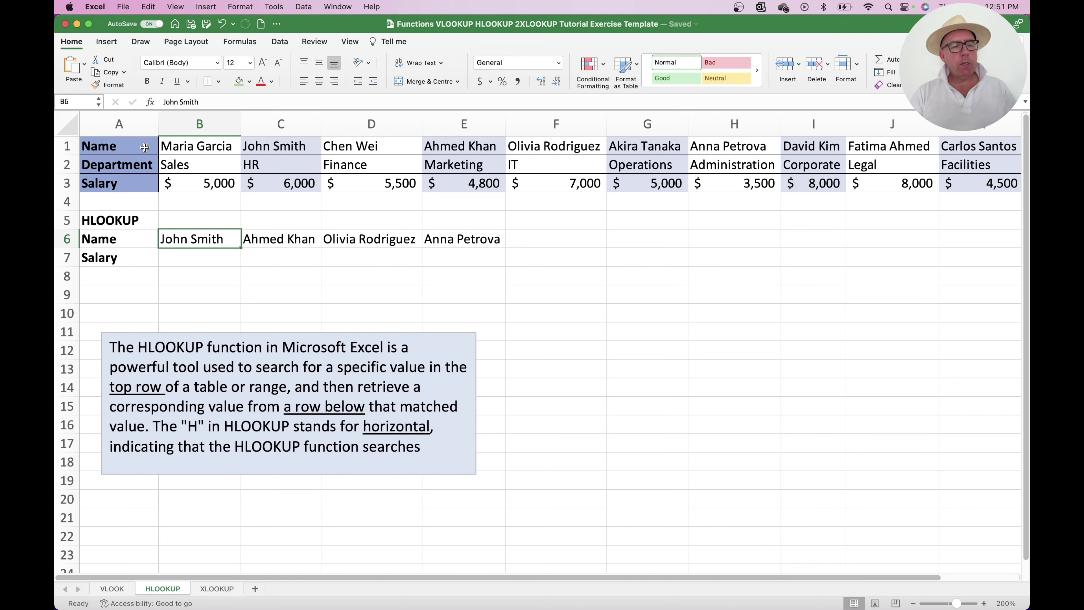
{"action": "left_click_drag", "start_coordinate": [129, 148], "coordinate": [131, 181]}
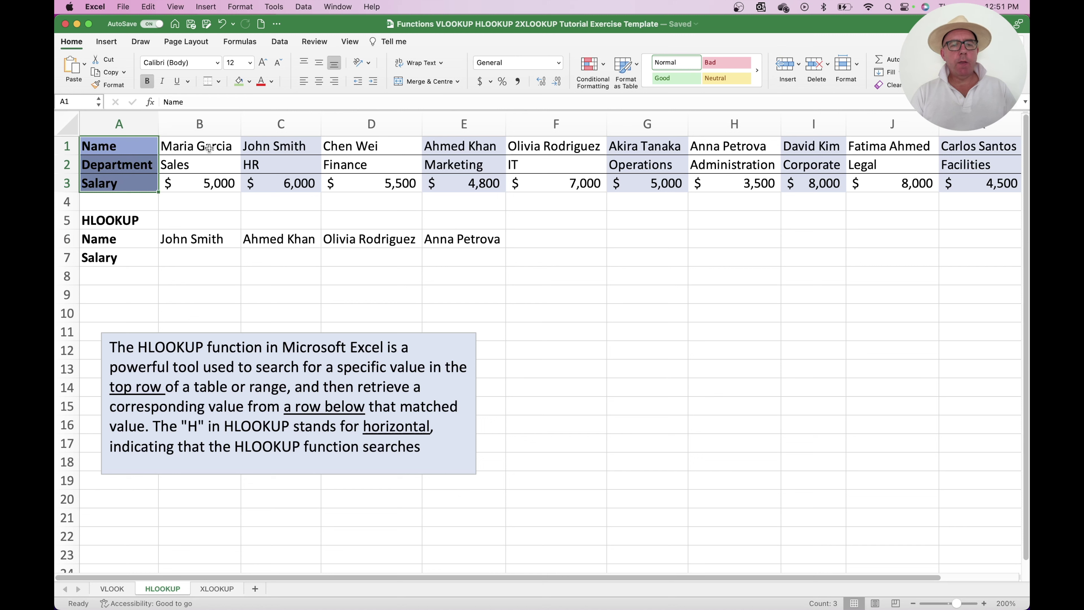
{"action": "left_click_drag", "start_coordinate": [136, 238], "coordinate": [444, 237]}
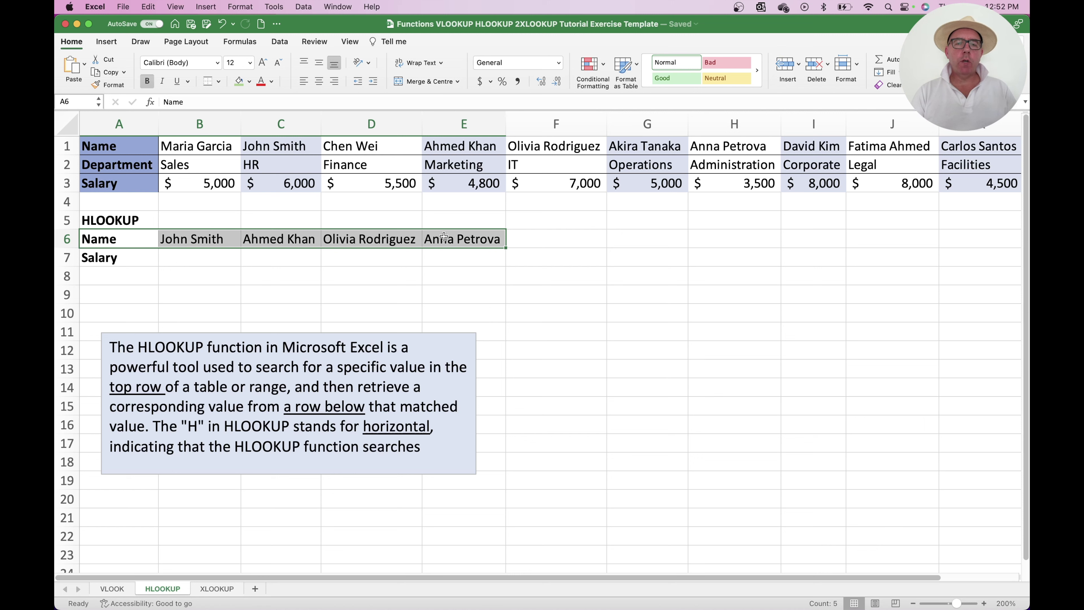
{"action": "left_click", "coordinate": [491, 257]}
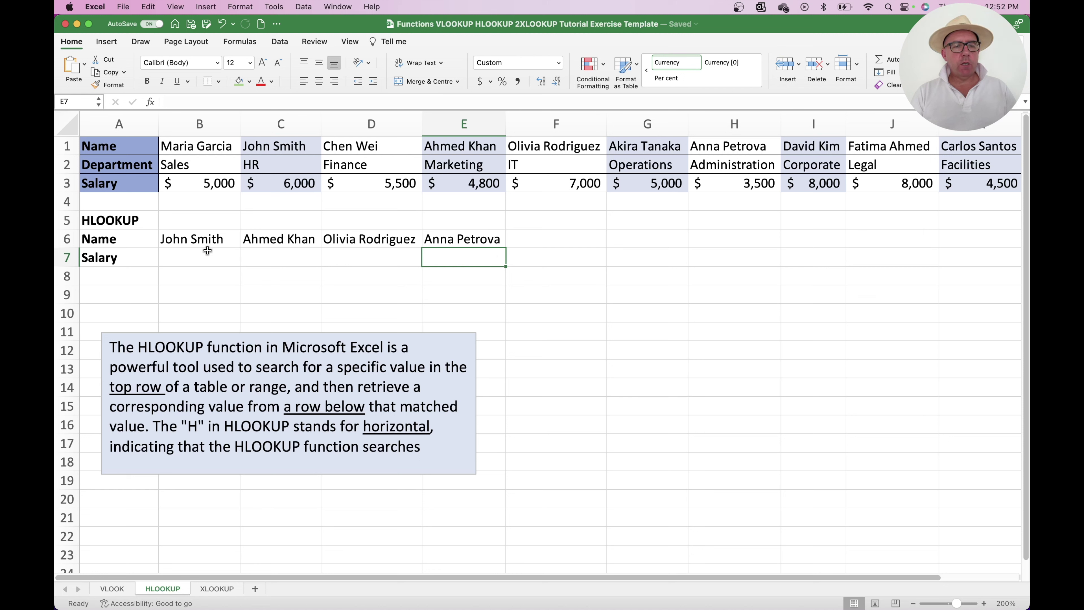
{"action": "left_click_drag", "start_coordinate": [201, 239], "coordinate": [445, 244]}
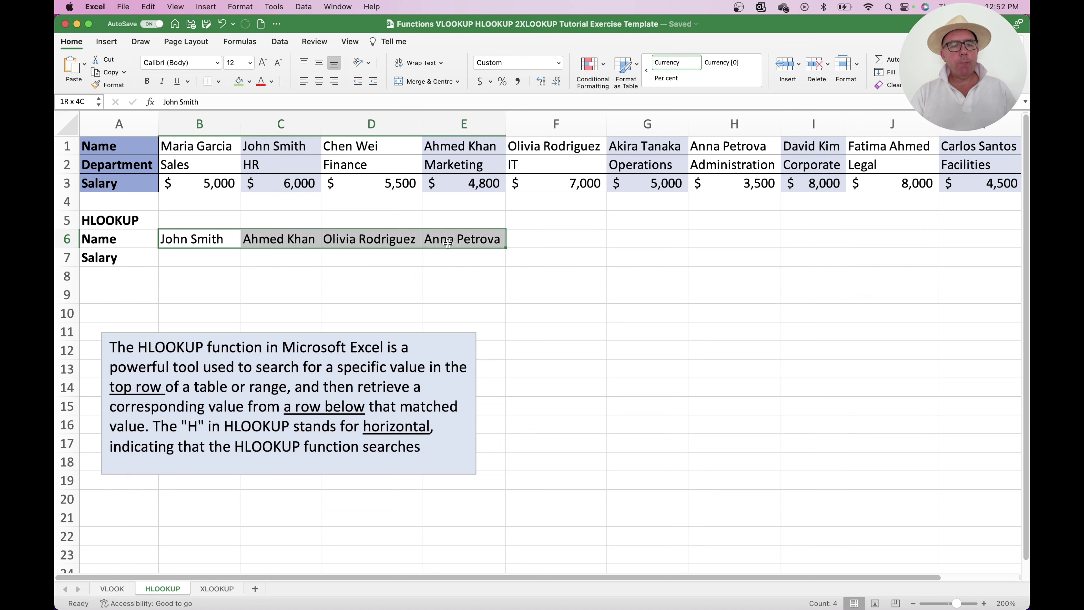
{"action": "left_click_drag", "start_coordinate": [176, 257], "coordinate": [460, 262]}
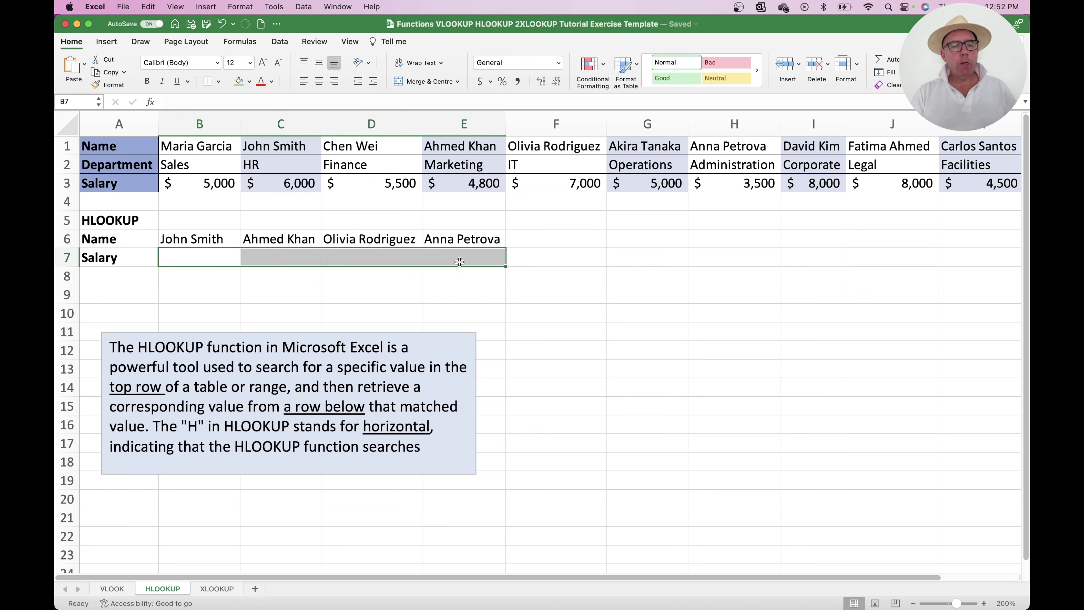
{"action": "left_click", "coordinate": [205, 242]}
Insert the HLOOKUP function in B7 with the Formula Builder and undock the builder over the sheet.
{"action": "left_click", "coordinate": [210, 256]}
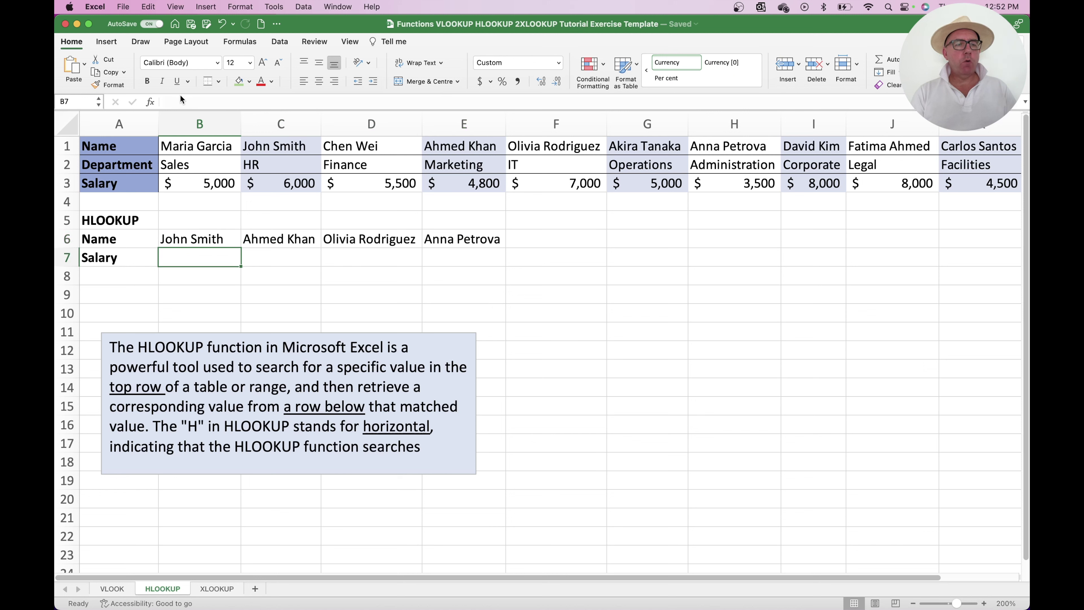
{"action": "left_click", "coordinate": [150, 102]}
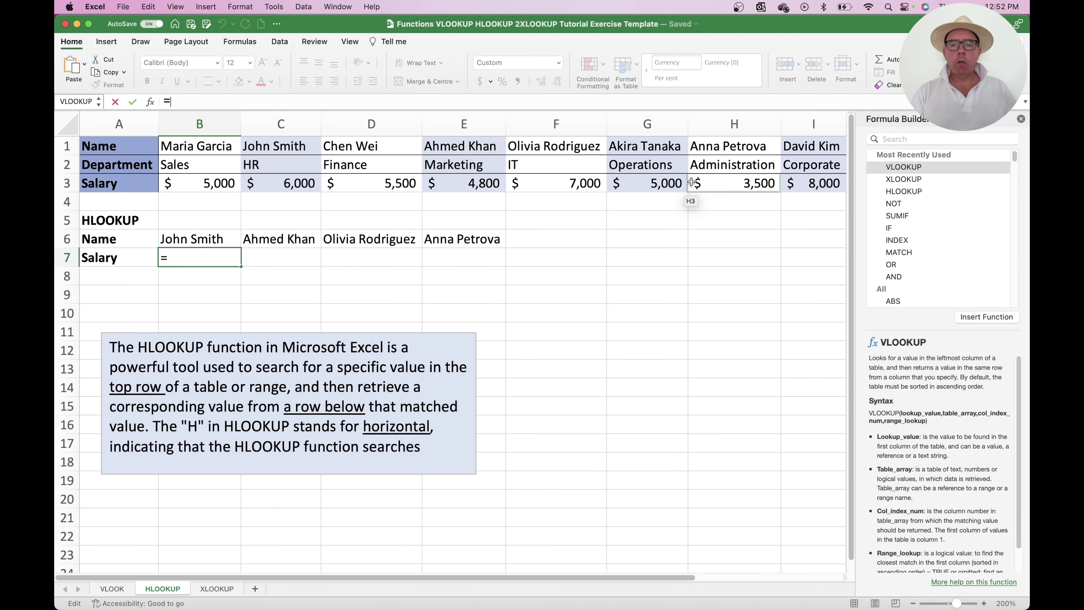
{"action": "left_click", "coordinate": [909, 191]}
{"action": "left_click", "coordinate": [987, 316]}
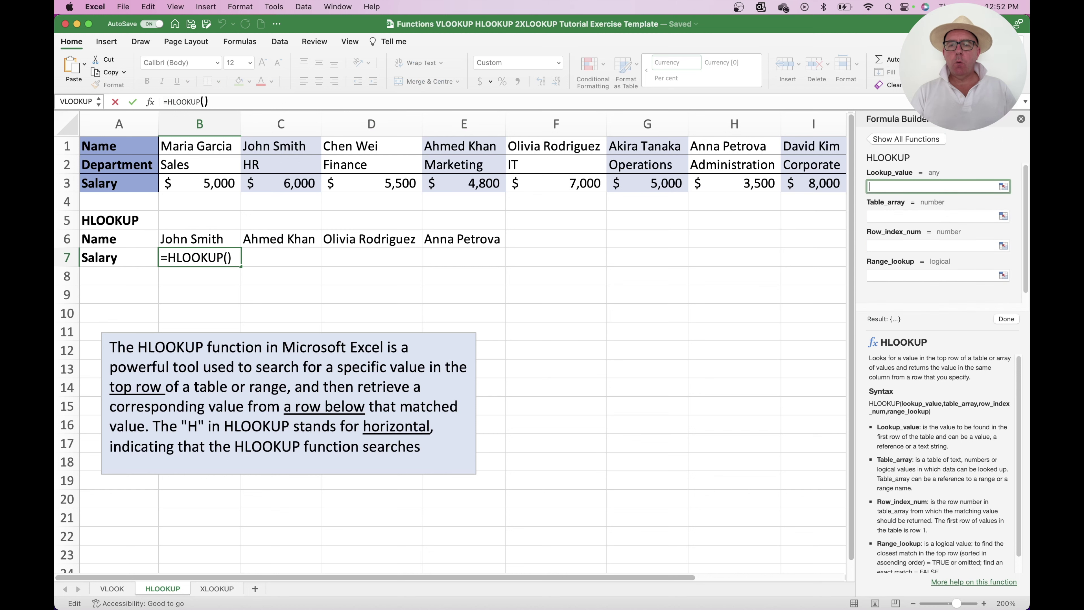
{"action": "left_click_drag", "start_coordinate": [896, 119], "coordinate": [654, 233]}
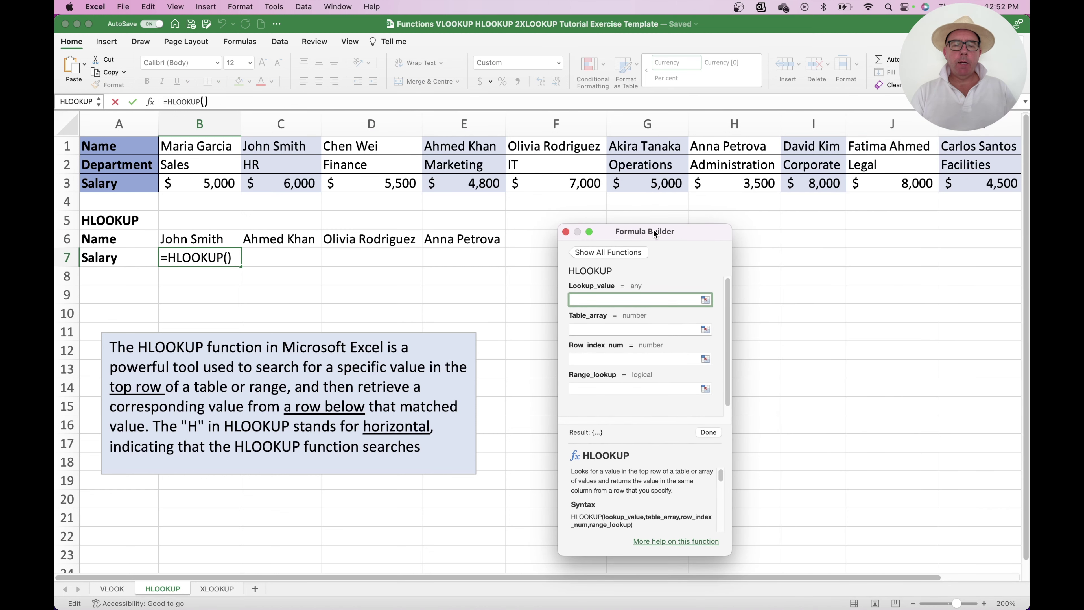
Set the HLOOKUP lookup value to B6 and its table array to B1:K3.
{"action": "left_click", "coordinate": [206, 238]}
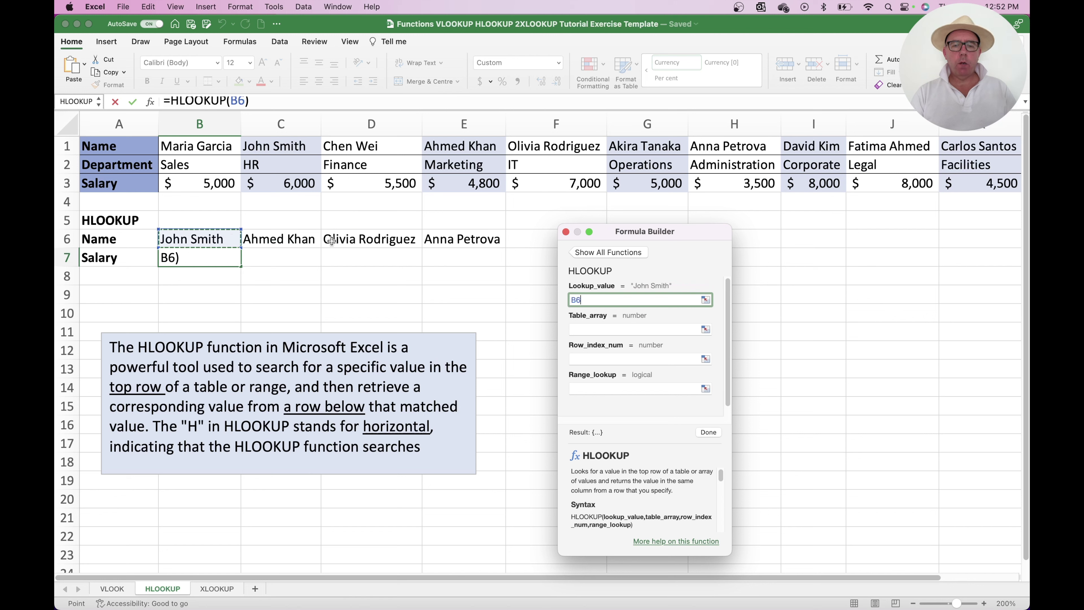
{"action": "left_click", "coordinate": [584, 329]}
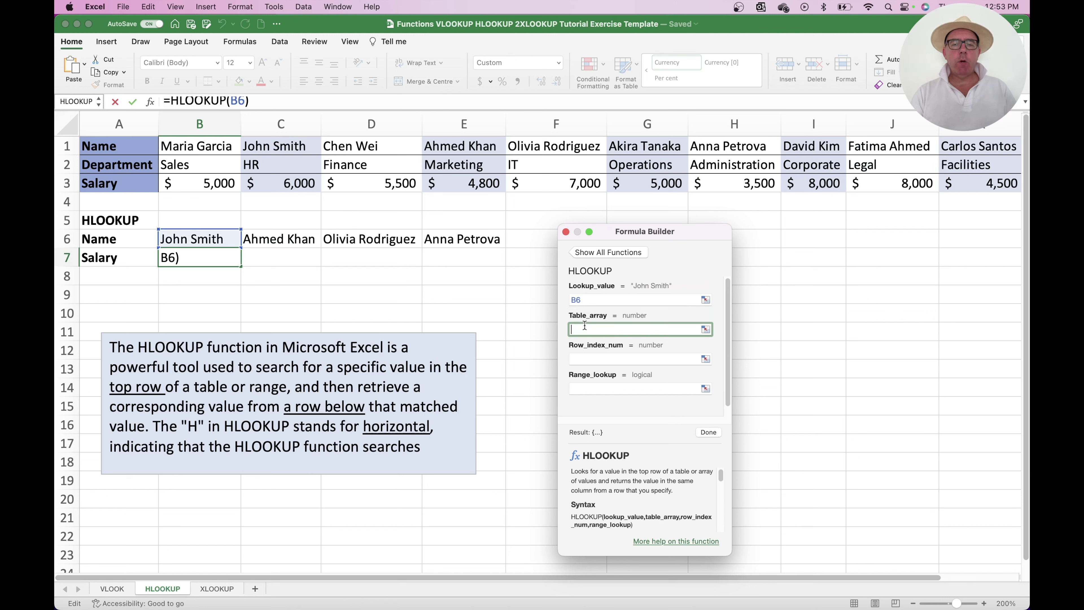
{"action": "left_click_drag", "start_coordinate": [212, 141], "coordinate": [977, 183]}
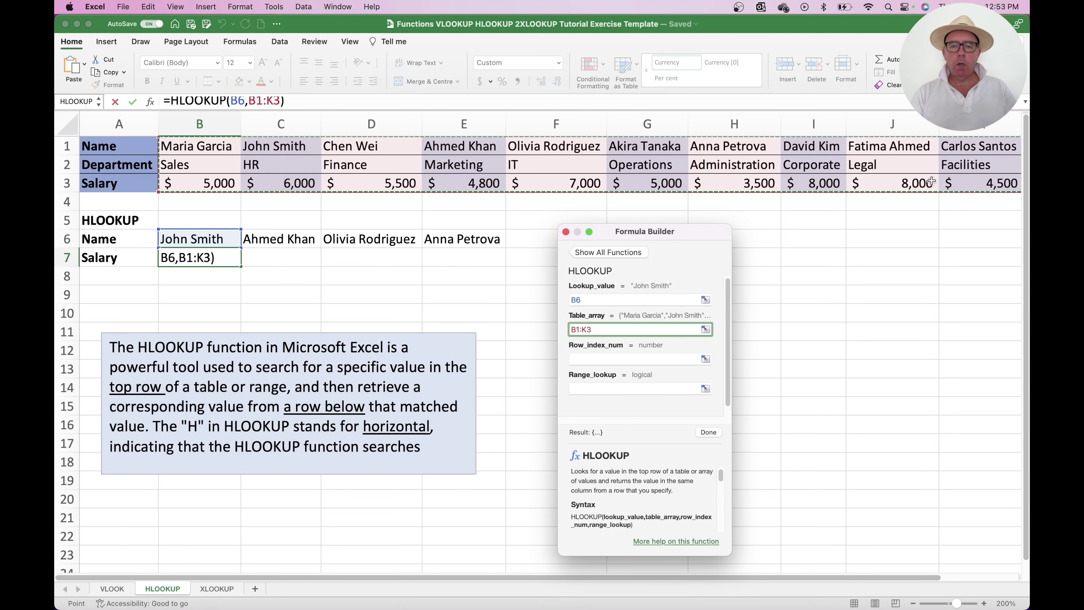
Complete the B7 HLOOKUP with row index 3 and range lookup FALSE, and check it against the matching employee's salary in C3.
{"action": "left_click", "coordinate": [585, 357]}
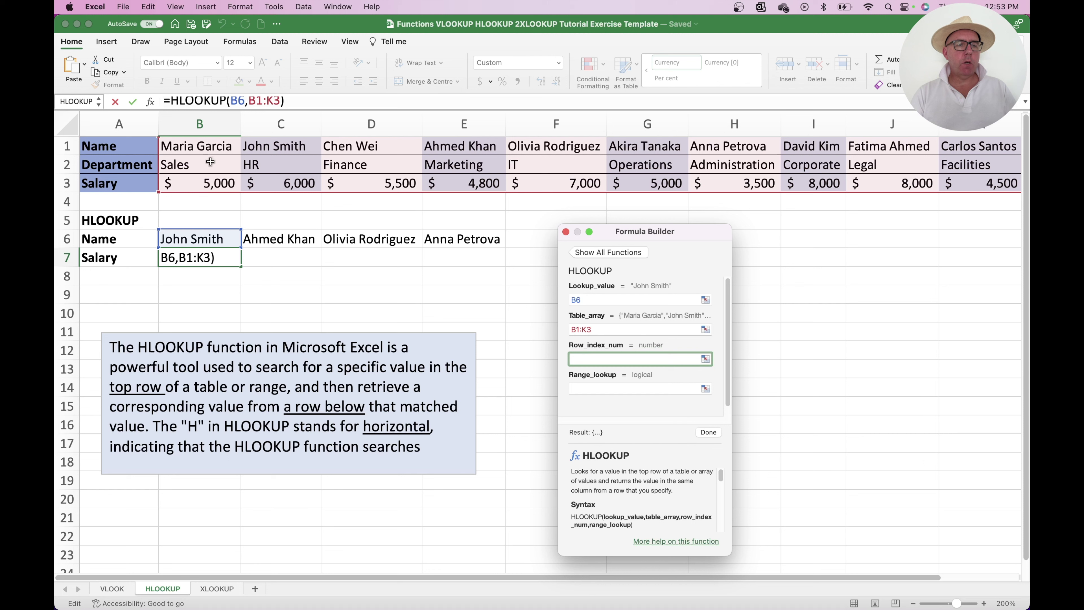
{"action": "type", "text": "3"}
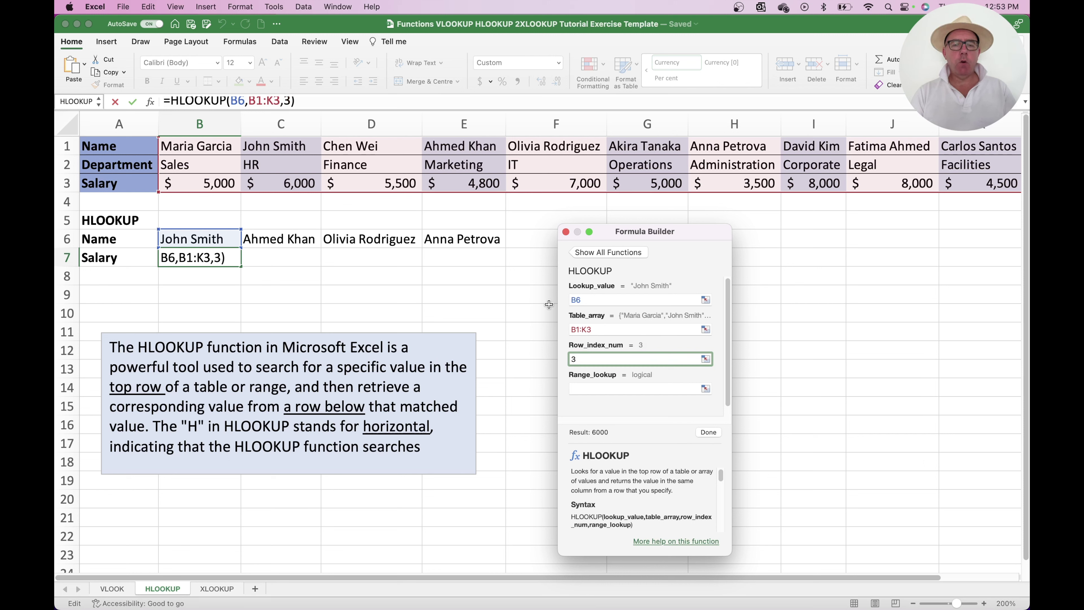
{"action": "left_click", "coordinate": [614, 388]}
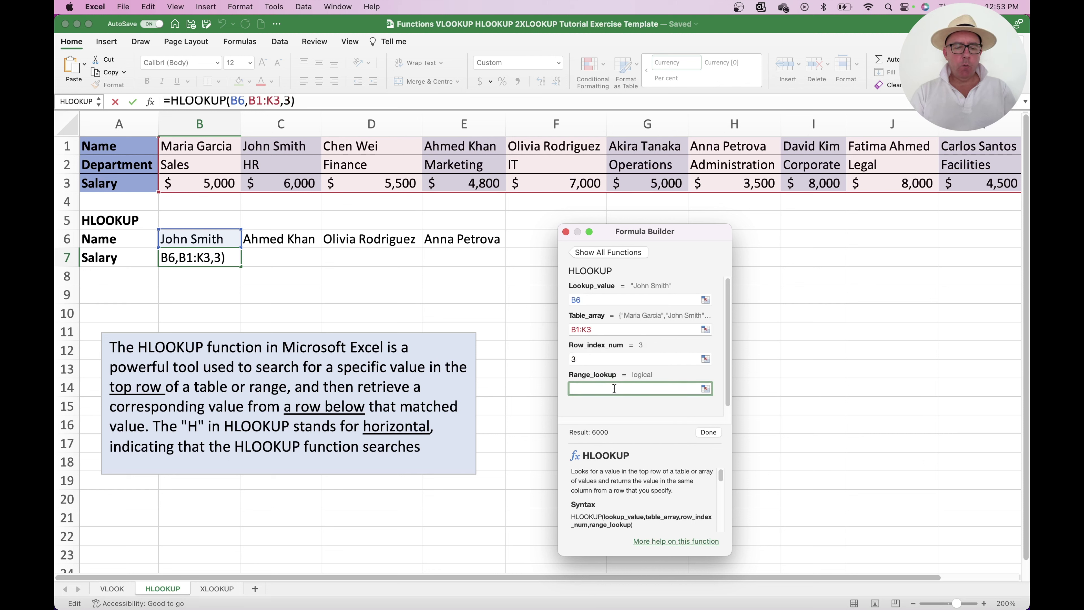
{"action": "type", "text": "false"}
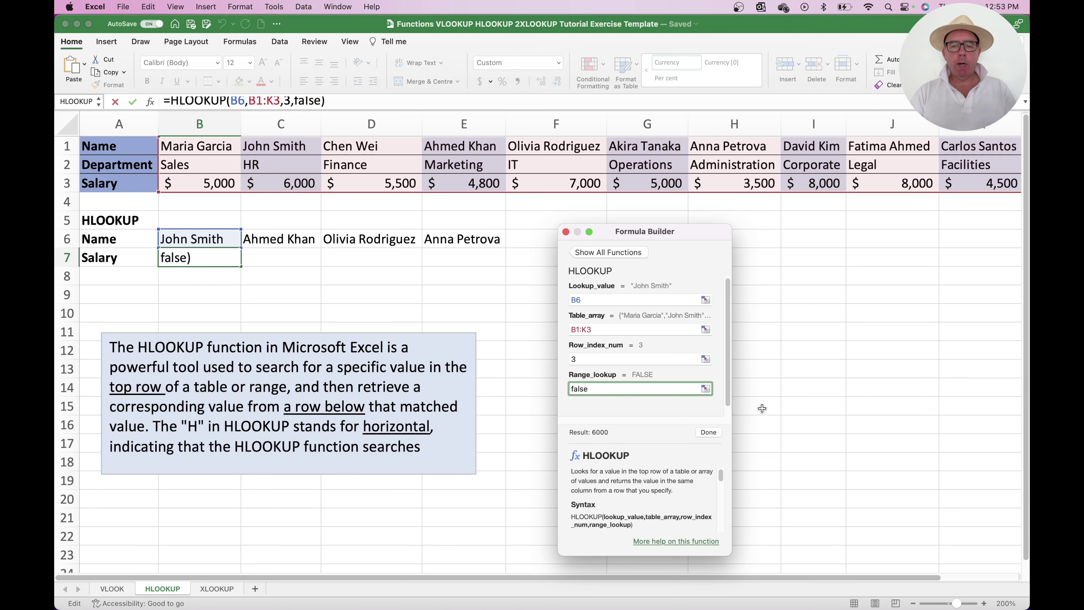
{"action": "left_click", "coordinate": [709, 432]}
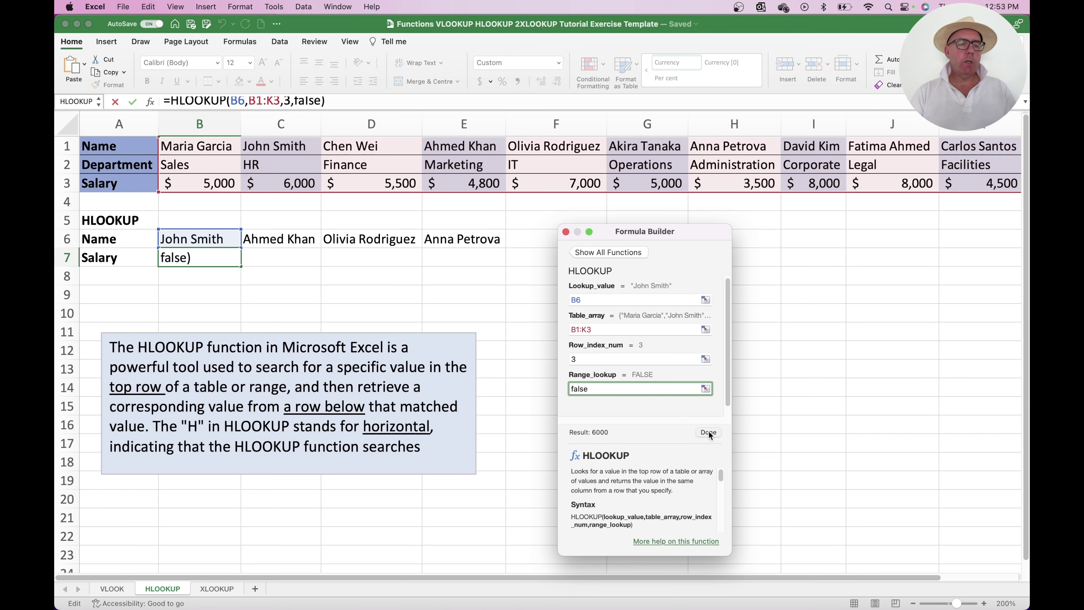
{"action": "left_click", "coordinate": [566, 232]}
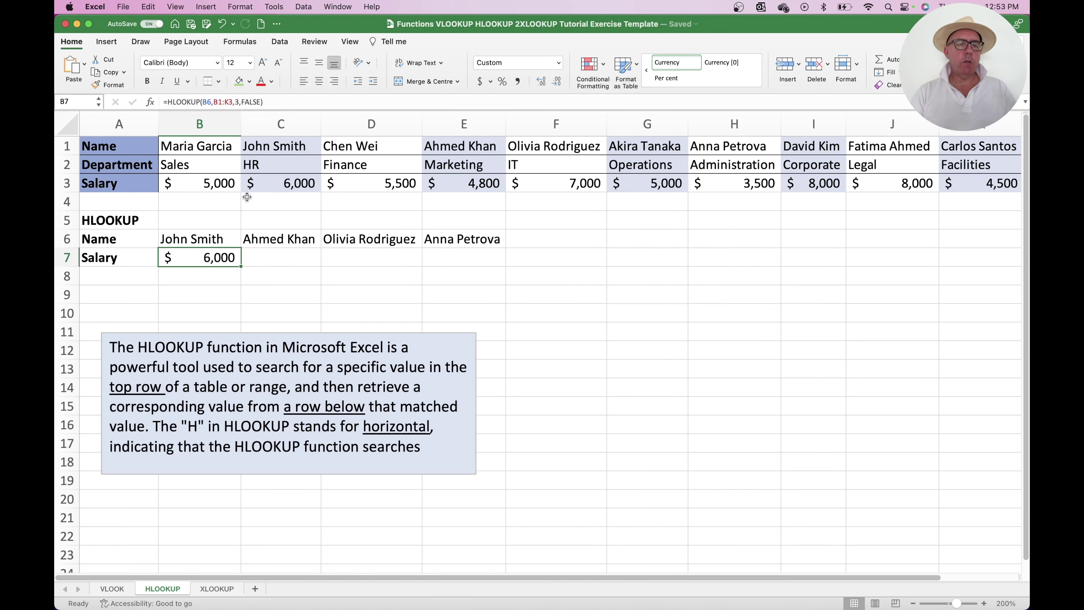
{"action": "left_click", "coordinate": [268, 153]}
{"action": "left_click", "coordinate": [284, 183]}
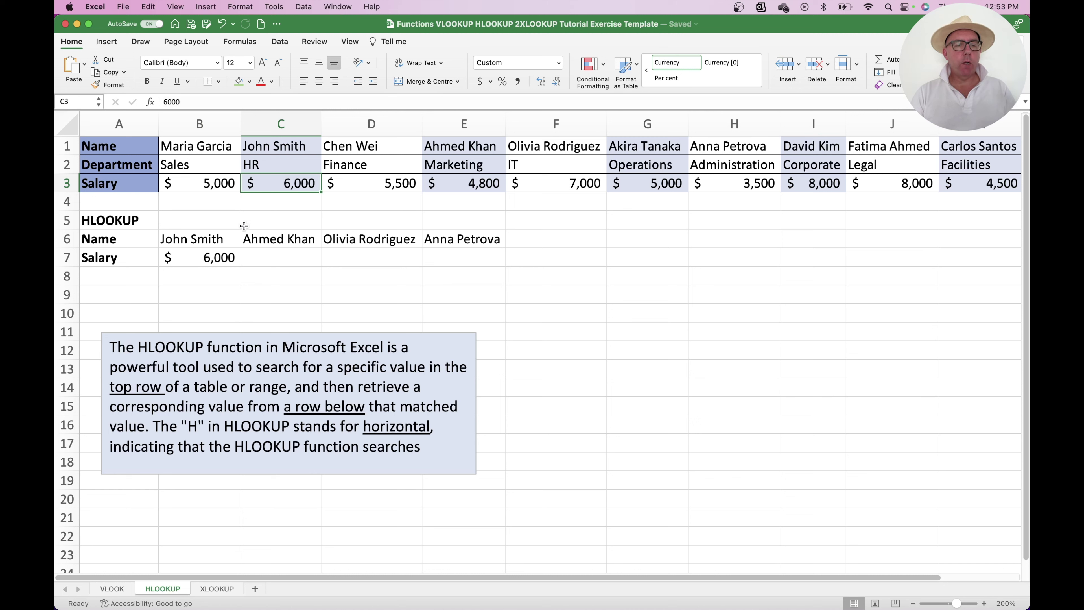
Make the table range in B7's HLOOKUP absolute as $B$1:$K$3 and reselect the cell.
{"action": "double_click", "coordinate": [212, 257]}
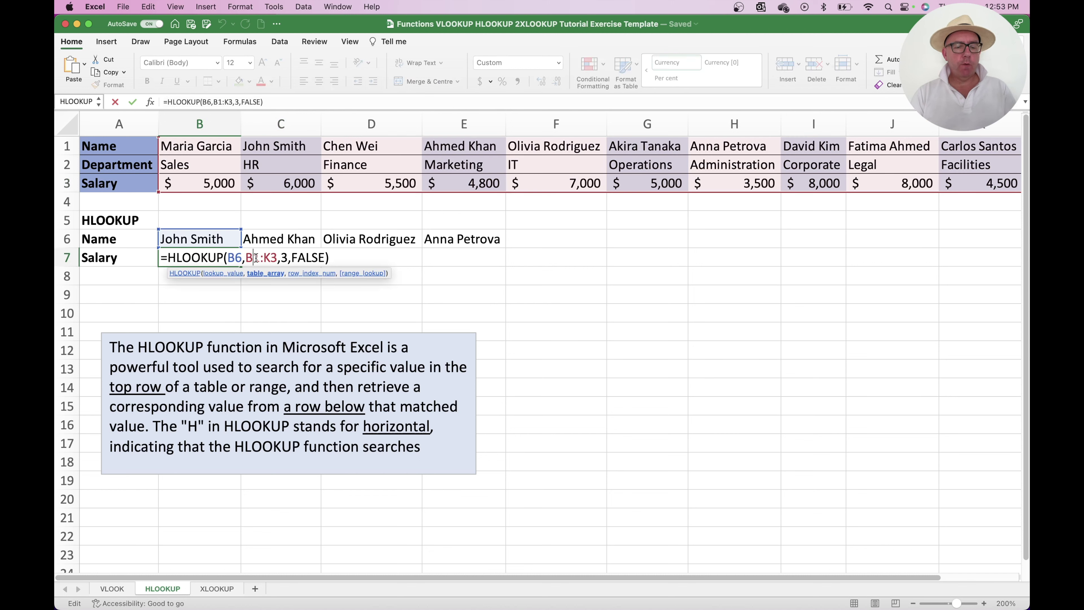
{"action": "key", "text": "F4"}
{"action": "key", "text": "Right"}
{"action": "key", "text": "Right"}
{"action": "key", "text": "F4"}
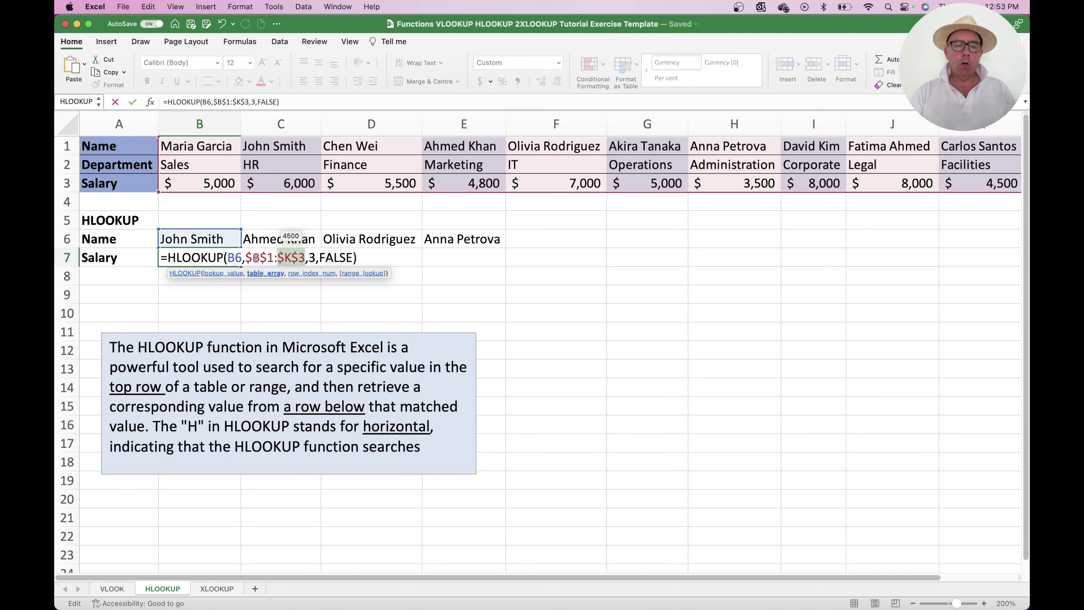
{"action": "key", "text": "Return"}
{"action": "left_click", "coordinate": [233, 260]}
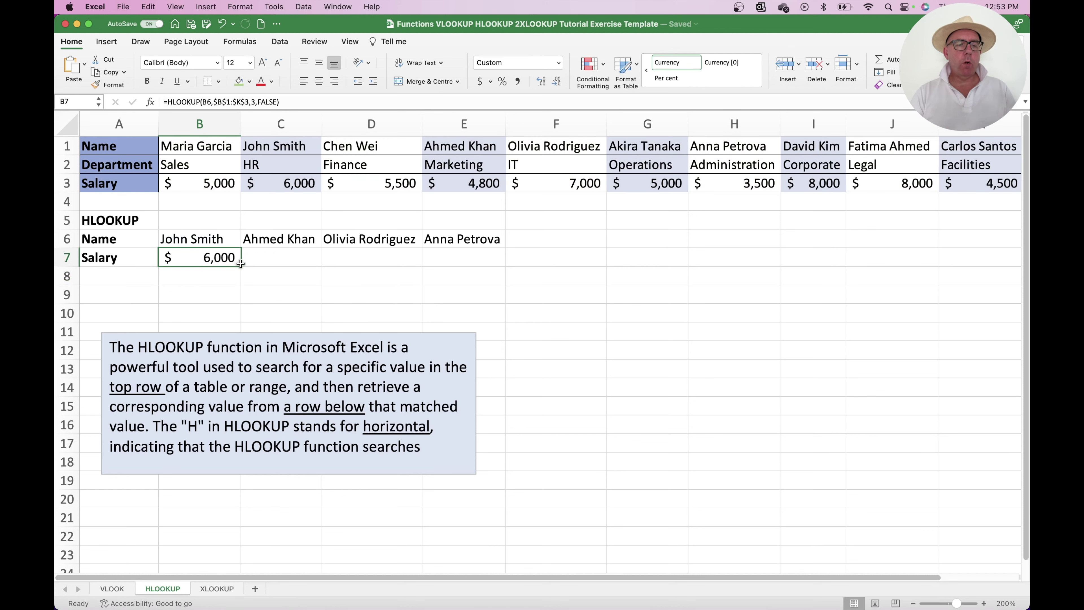
Fill the HLOOKUP formula from B7 across to E7.
{"action": "left_click_drag", "start_coordinate": [241, 263], "coordinate": [482, 260]}
{"action": "left_click", "coordinate": [558, 257]}
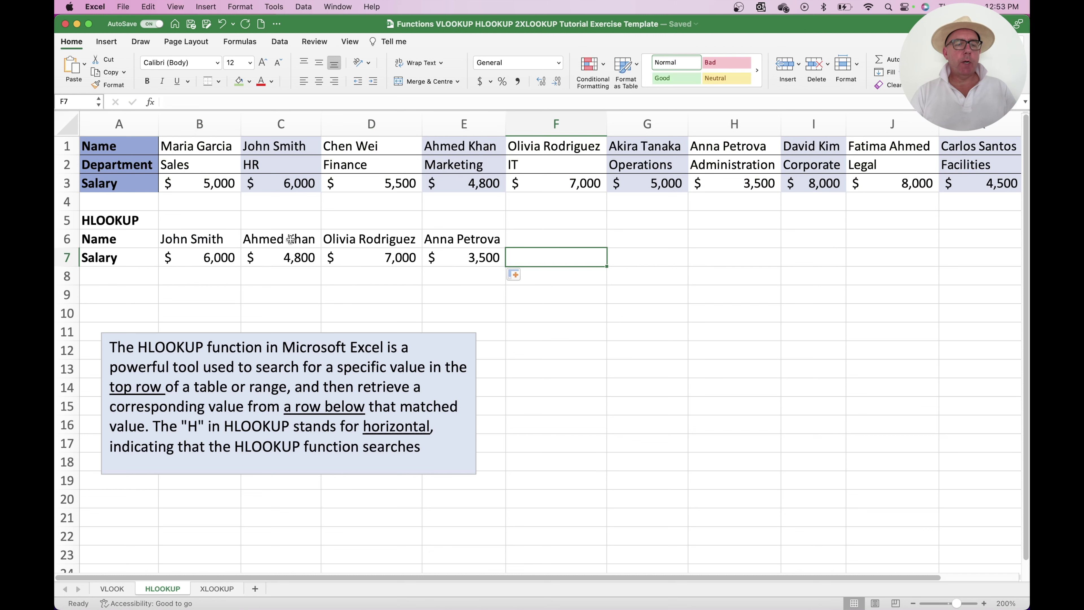
Check the filled salaries in C7:E7 against the table's salary row and inspect the HLOOKUP formula in E7.
{"action": "left_click", "coordinate": [480, 187]}
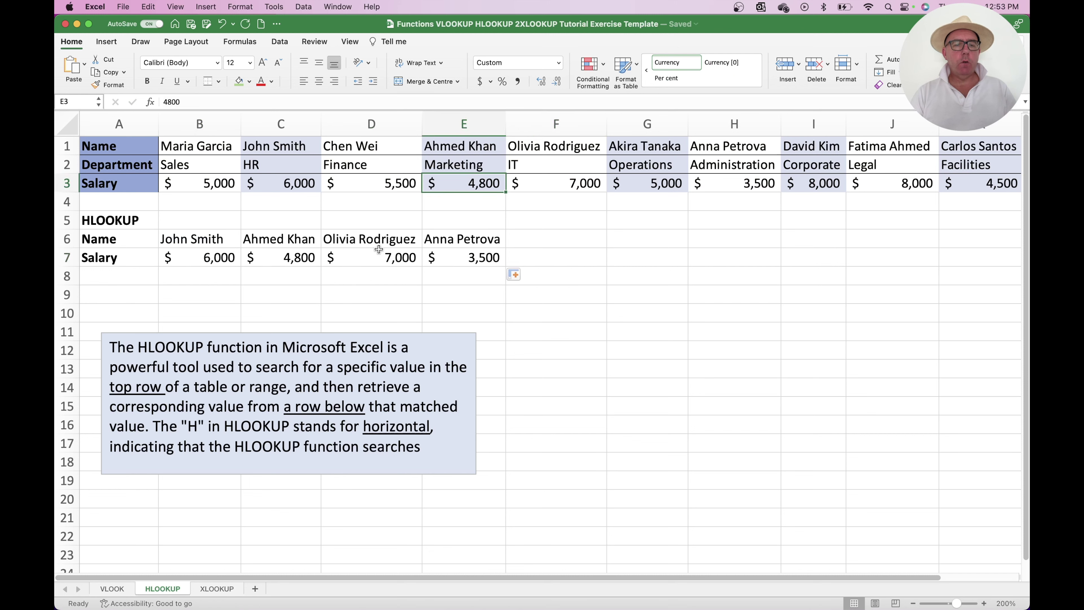
{"action": "left_click", "coordinate": [591, 149]}
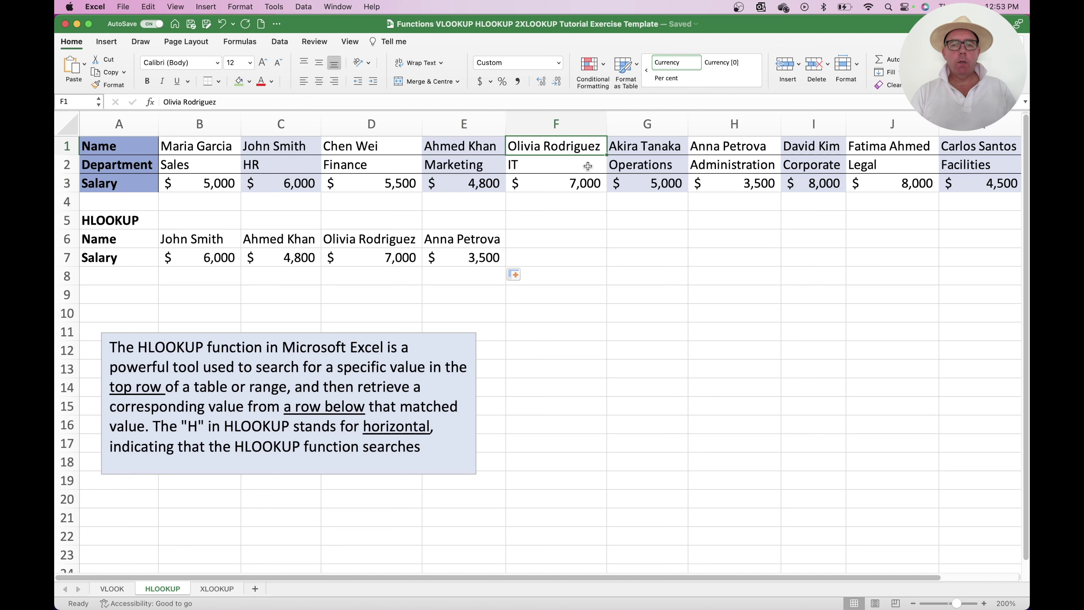
{"action": "left_click", "coordinate": [588, 180]}
{"action": "left_click", "coordinate": [416, 257]}
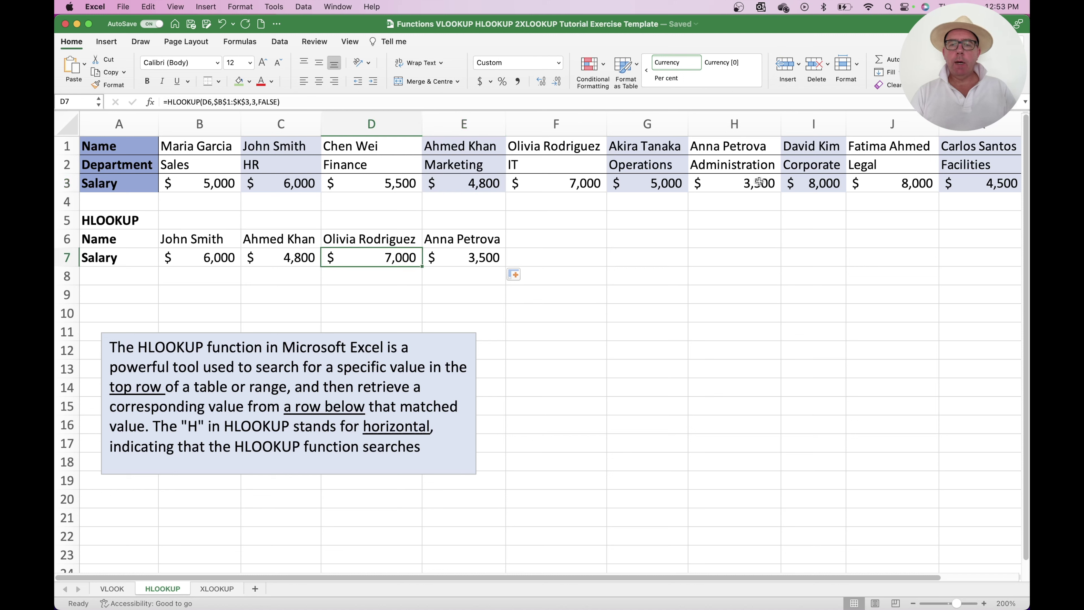
{"action": "left_click", "coordinate": [720, 146]}
{"action": "left_click", "coordinate": [726, 182]}
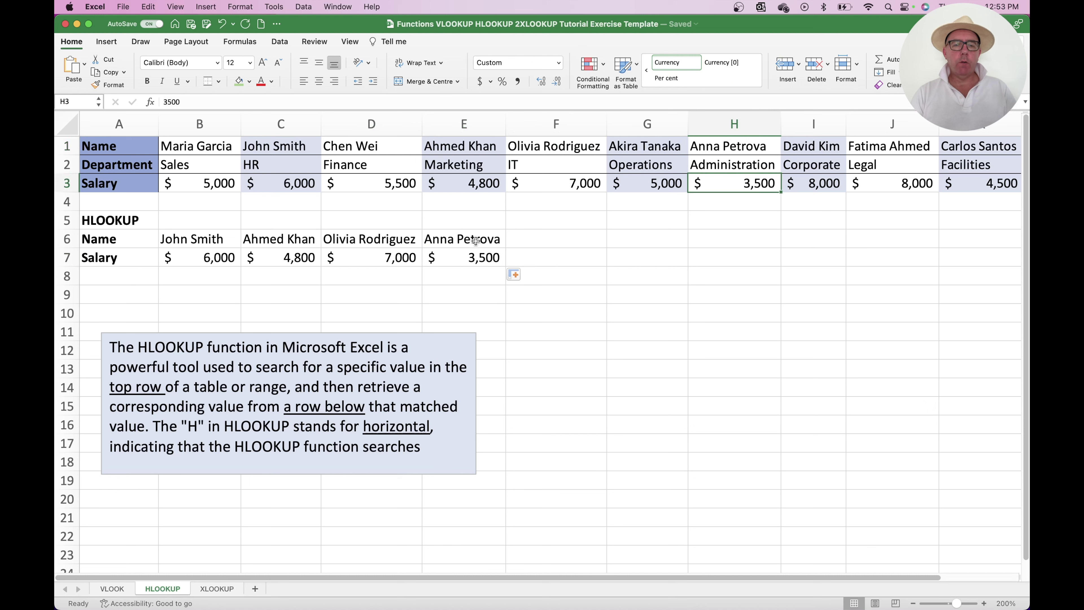
{"action": "left_click", "coordinate": [475, 257]}
{"action": "double_click", "coordinate": [475, 258]}
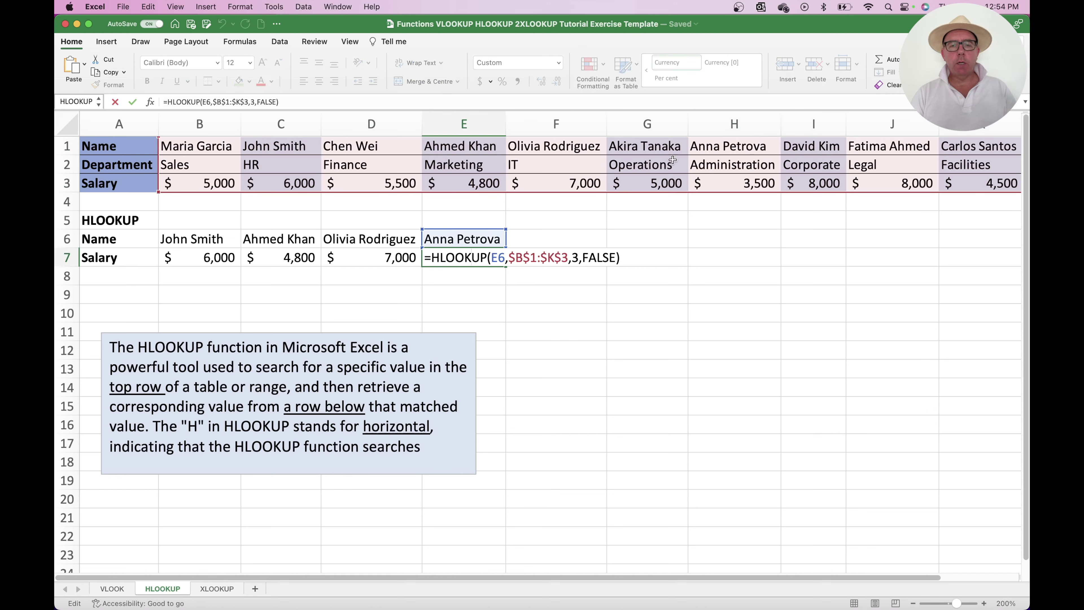
{"action": "key", "text": "Return"}
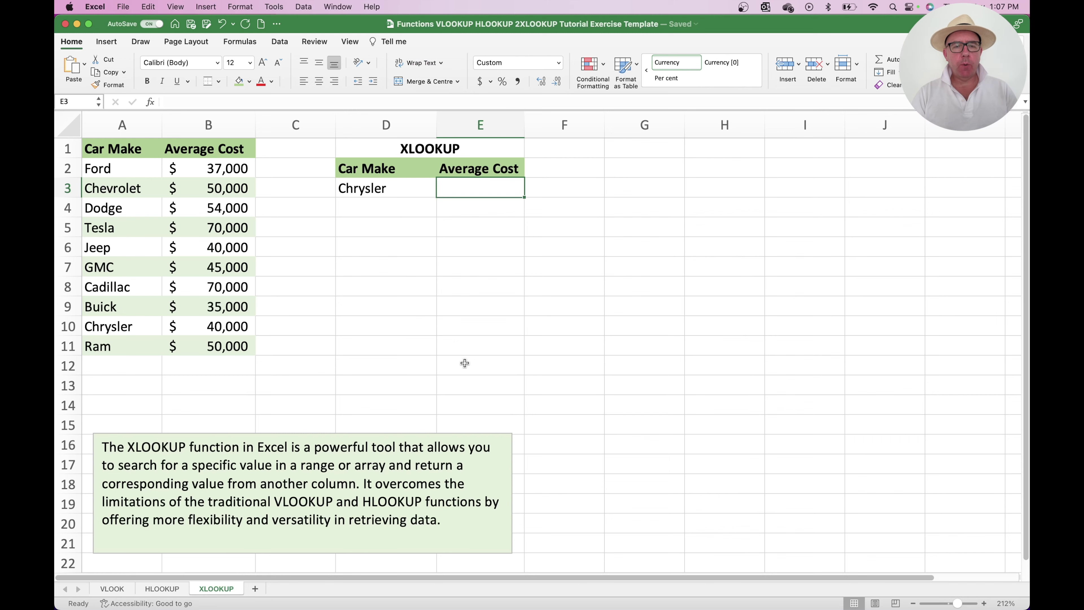
Read the XLOOKUP description box below the car cost table on the XLOOKUP sheet.
{"action": "scroll", "coordinate": [411, 394], "scroll_direction": "up", "scroll_amount": 5}
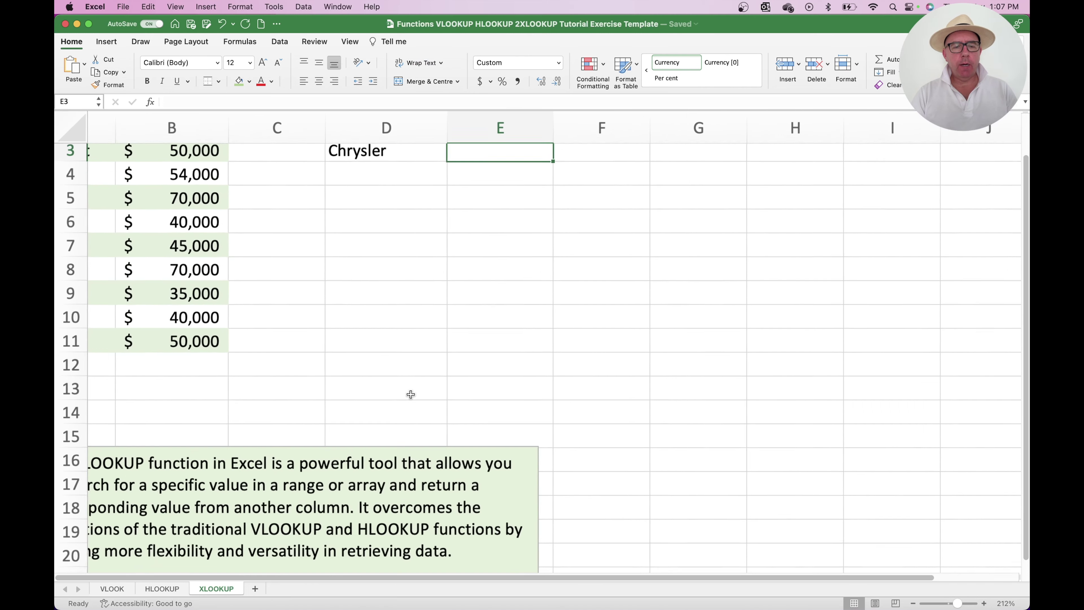
{"action": "scroll", "coordinate": [410, 394], "scroll_direction": "left", "scroll_amount": 5}
{"action": "scroll", "coordinate": [410, 394], "scroll_direction": "down", "scroll_amount": 4}
{"action": "scroll", "coordinate": [410, 394], "scroll_direction": "down", "scroll_amount": 2}
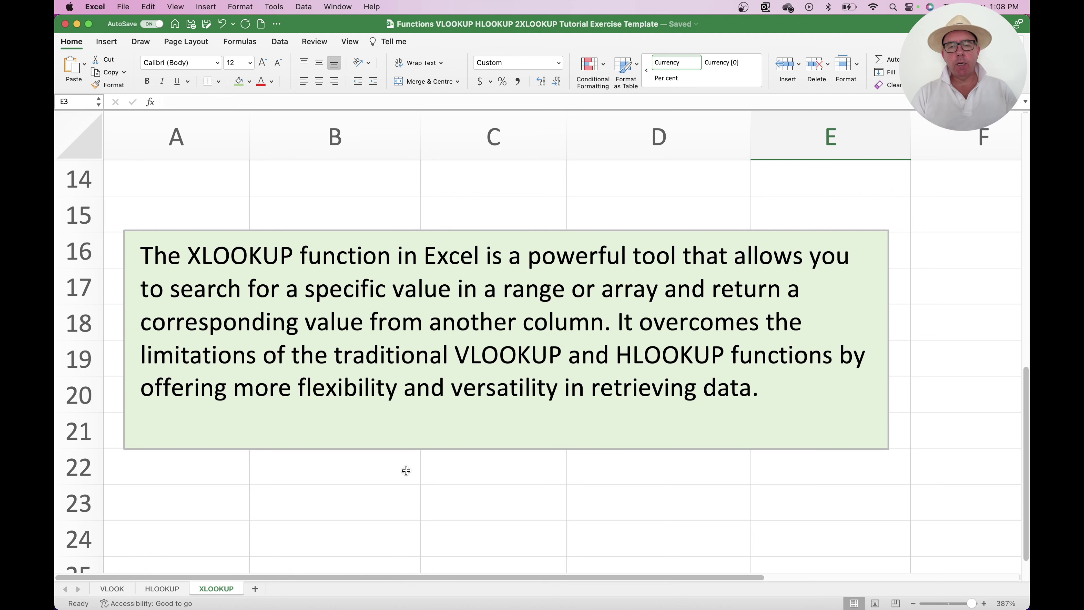
{"action": "scroll", "coordinate": [431, 501], "scroll_direction": "down", "scroll_amount": 3}
{"action": "scroll", "coordinate": [430, 502], "scroll_direction": "down", "scroll_amount": 5}
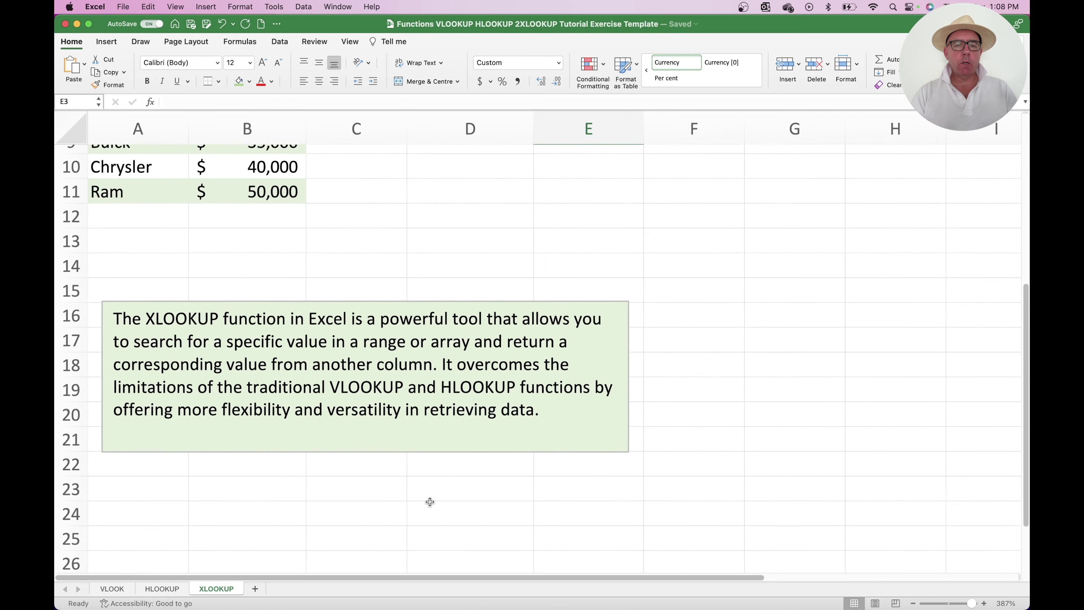
{"action": "scroll", "coordinate": [473, 369], "scroll_direction": "up", "scroll_amount": 3}
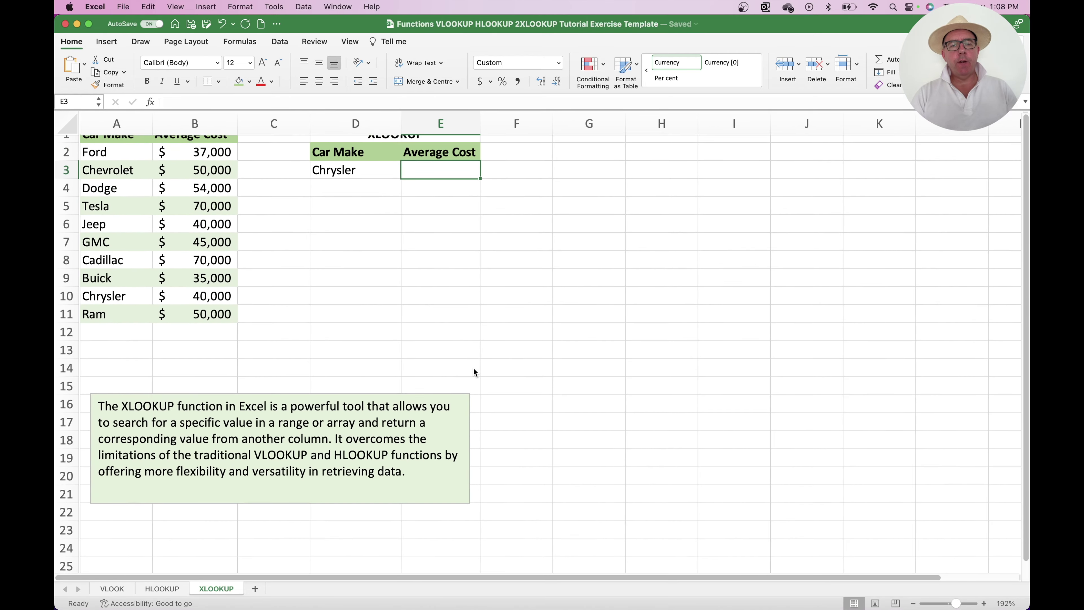
{"action": "scroll", "coordinate": [474, 366], "scroll_direction": "up", "scroll_amount": 3}
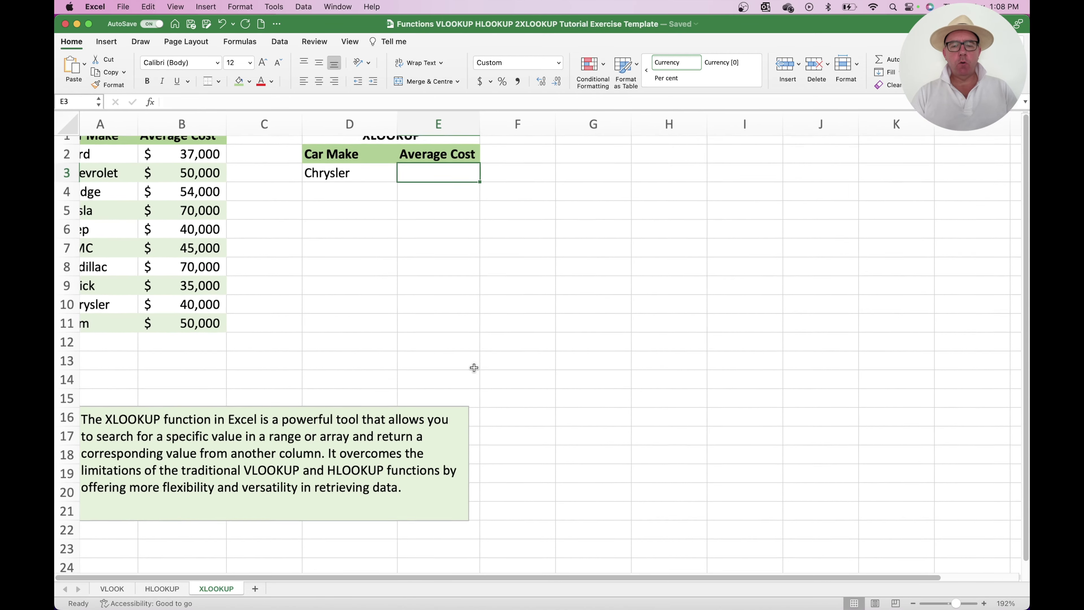
{"action": "scroll", "coordinate": [473, 369], "scroll_direction": "up", "scroll_amount": 2}
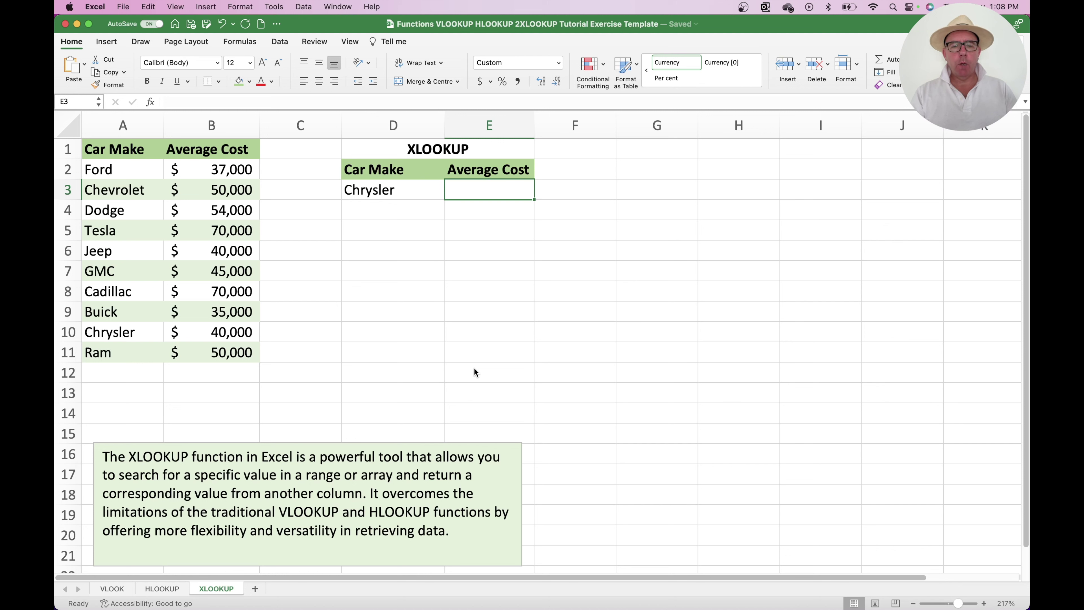
Examine the car makes in A2:A11, the average costs in B2:B11 and the car make in D3.
{"action": "left_click", "coordinate": [392, 230]}
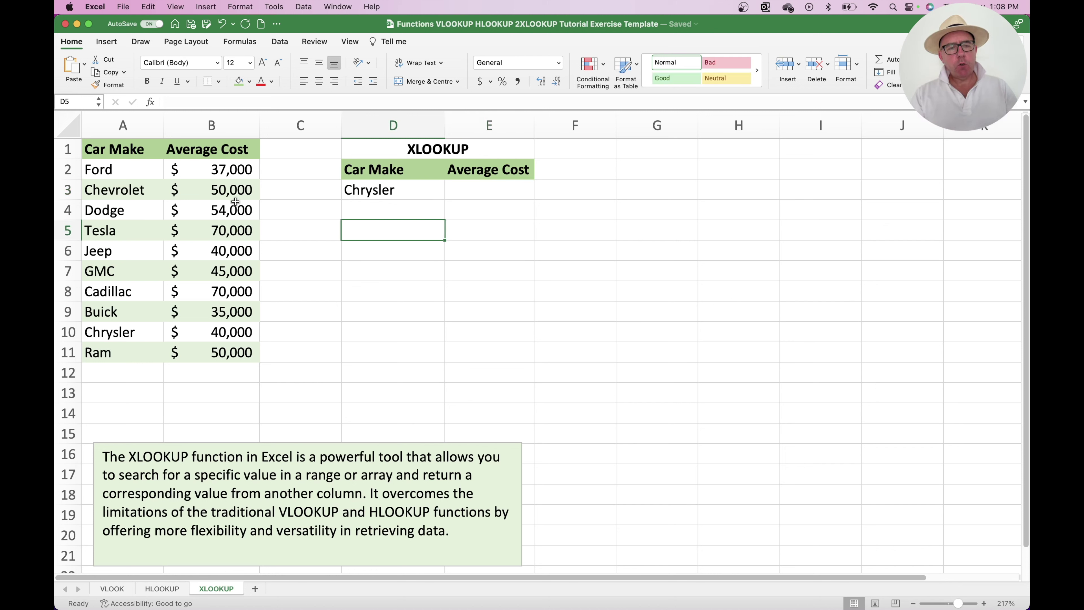
{"action": "left_click_drag", "start_coordinate": [138, 168], "coordinate": [131, 344]}
{"action": "left_click_drag", "start_coordinate": [204, 171], "coordinate": [221, 346]}
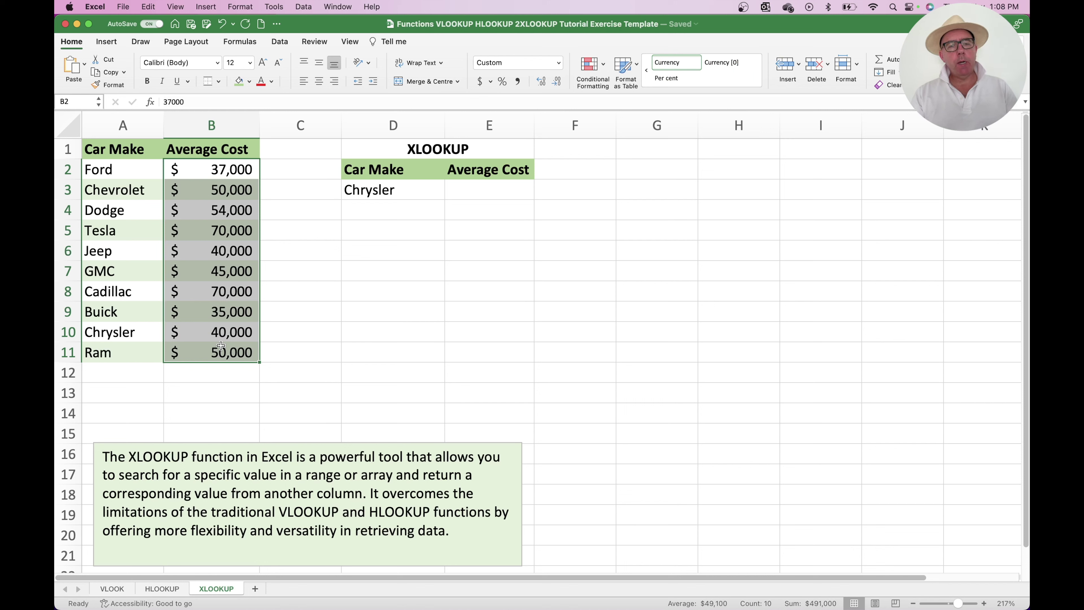
{"action": "left_click", "coordinate": [407, 249]}
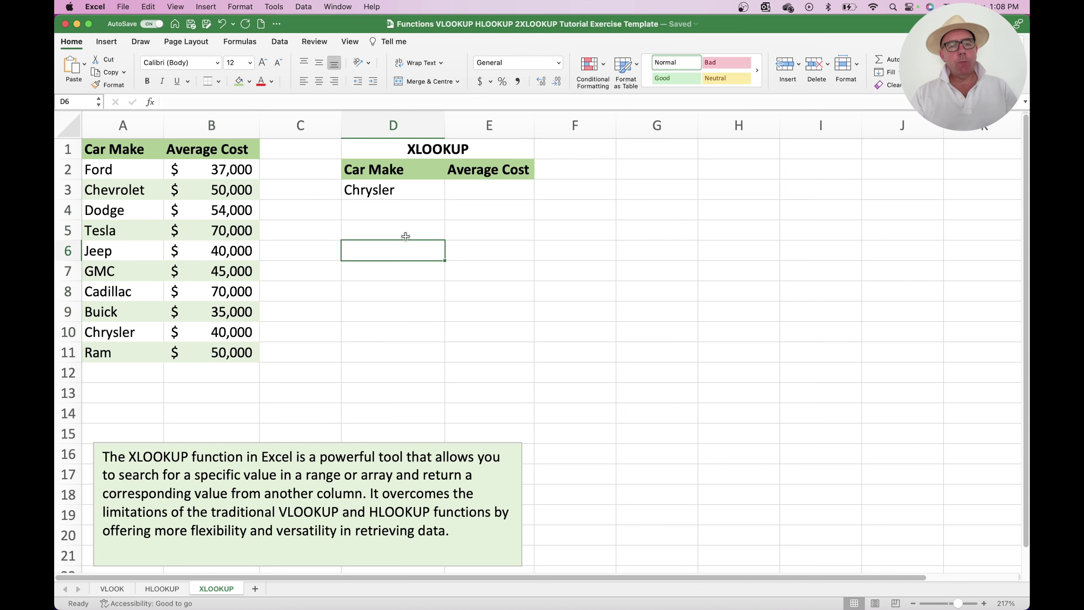
{"action": "left_click", "coordinate": [382, 191]}
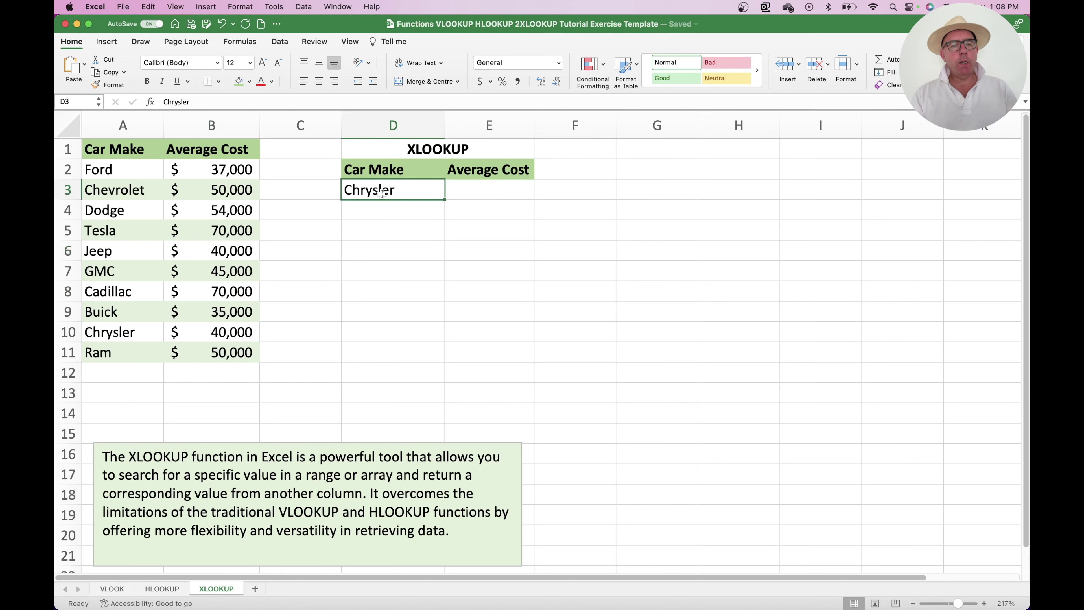
Insert the XLOOKUP function in E3 with the Formula Builder and undock the builder over the sheet.
{"action": "left_click", "coordinate": [485, 188]}
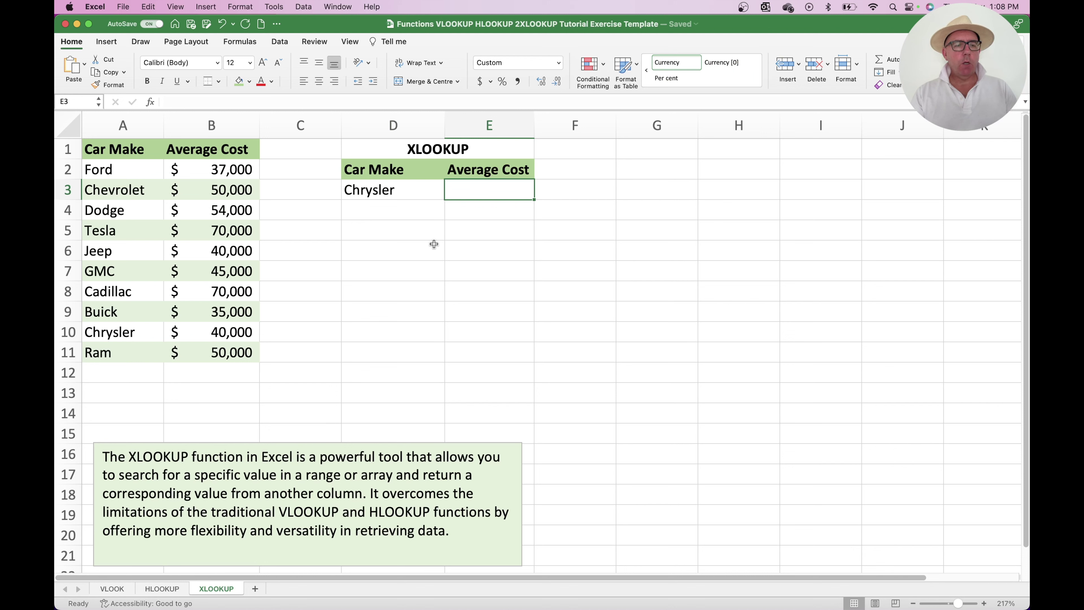
{"action": "left_click", "coordinate": [151, 103]}
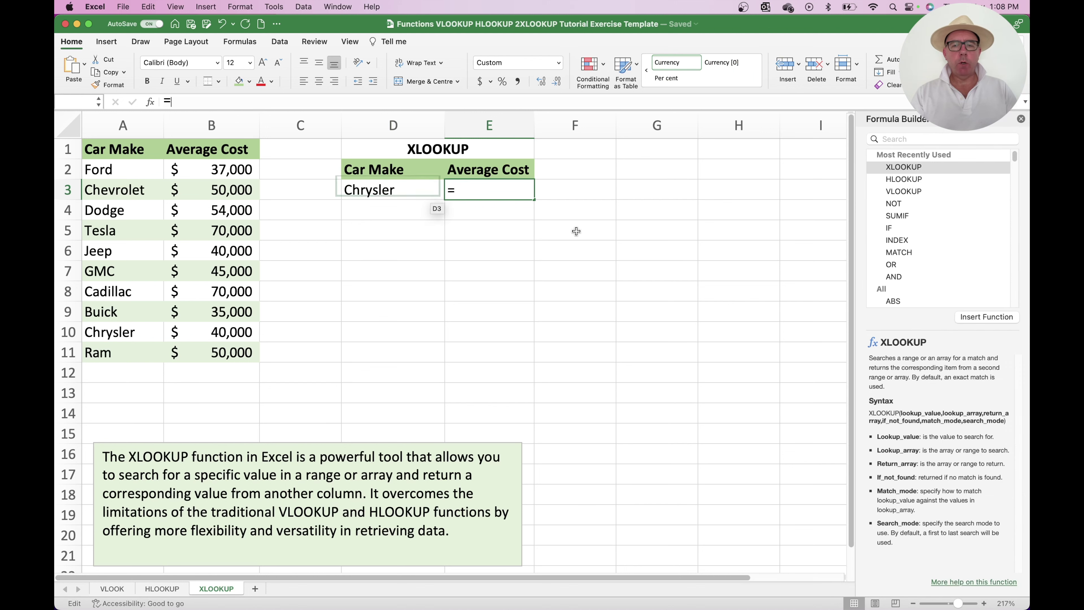
{"action": "left_click", "coordinate": [901, 167]}
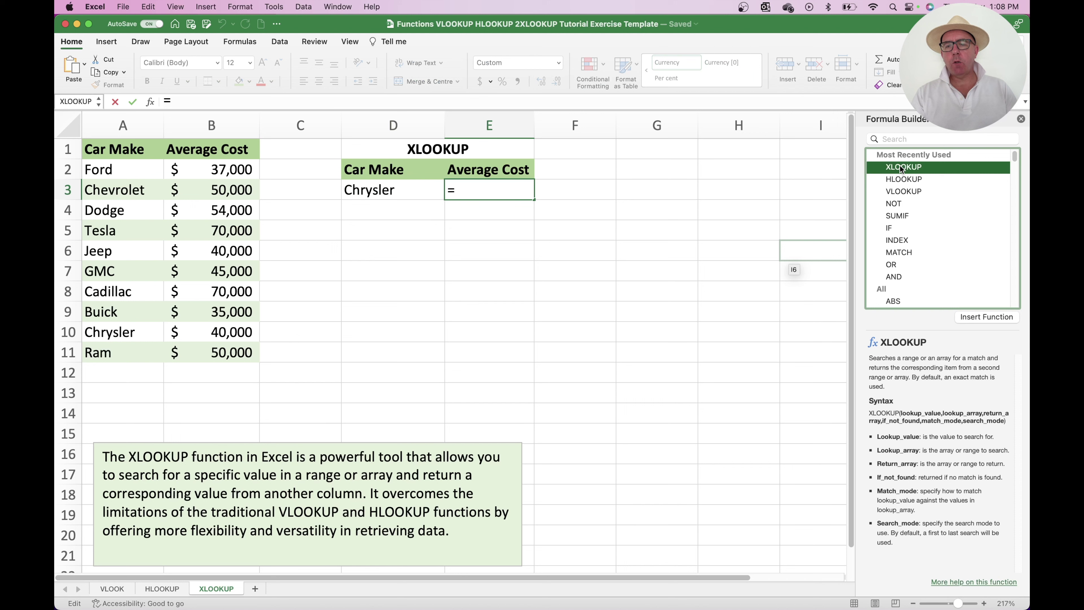
{"action": "left_click", "coordinate": [981, 316]}
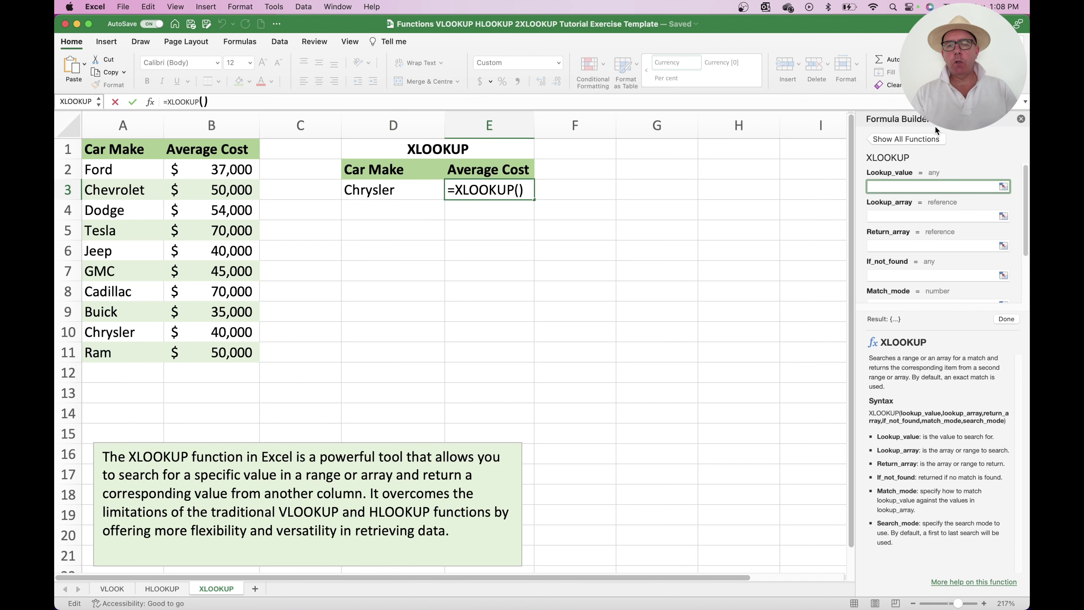
{"action": "left_click_drag", "start_coordinate": [931, 120], "coordinate": [657, 176]}
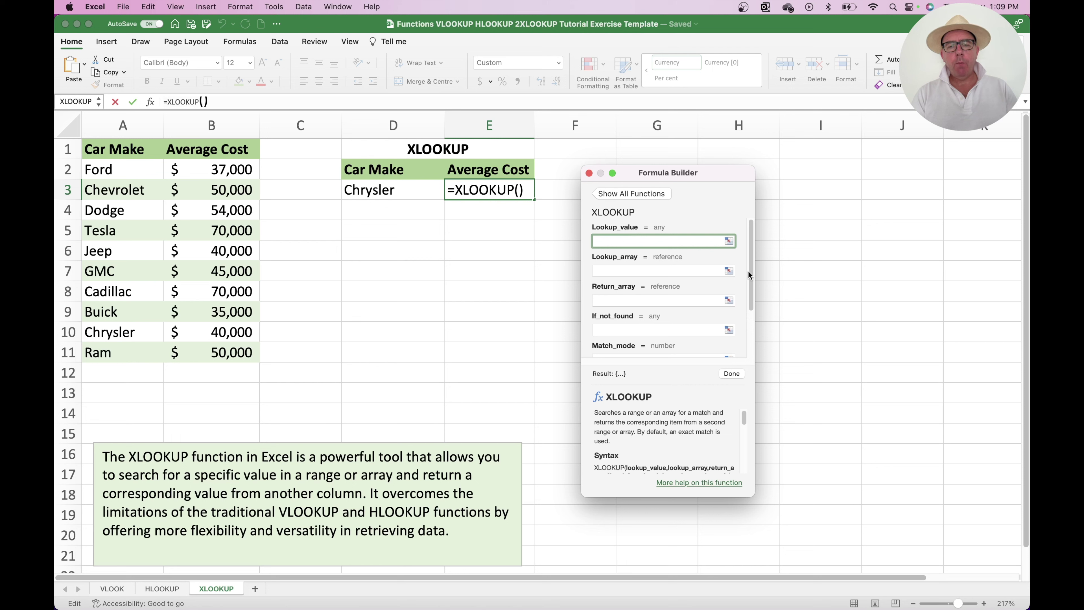
Review the XLOOKUP arguments in the Formula Builder, from Lookup_value to Search_mode.
{"action": "mouse_move", "coordinate": [749, 268]}
{"action": "left_mouse_down"}
{"action": "mouse_move", "coordinate": [756, 355]}
{"action": "mouse_move", "coordinate": [753, 251]}
{"action": "left_mouse_up"}
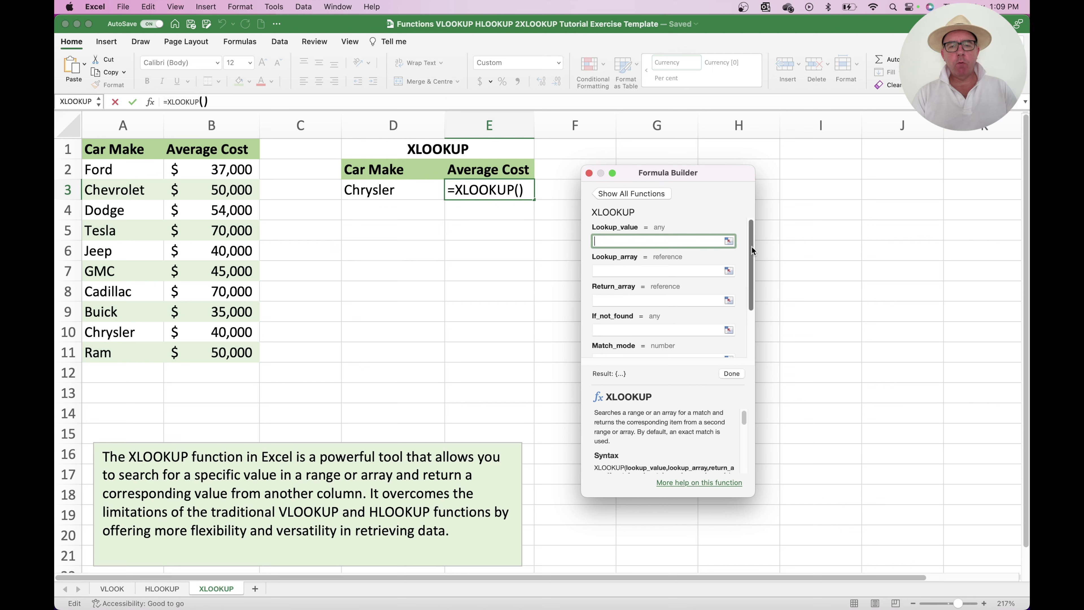
{"action": "left_click_drag", "start_coordinate": [751, 245], "coordinate": [751, 291]}
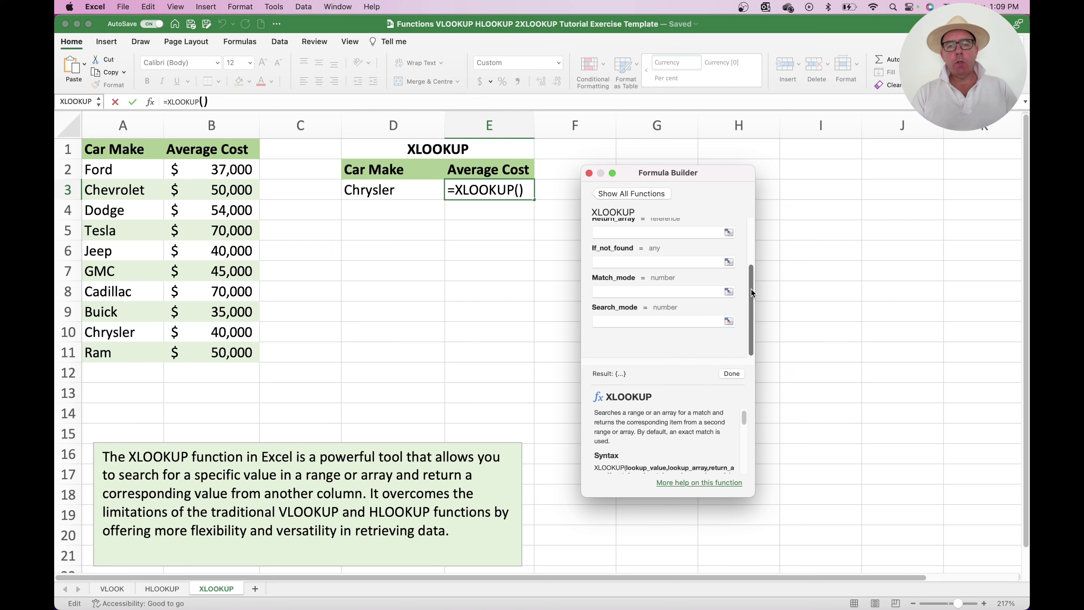
{"action": "left_click_drag", "start_coordinate": [751, 288], "coordinate": [752, 215]}
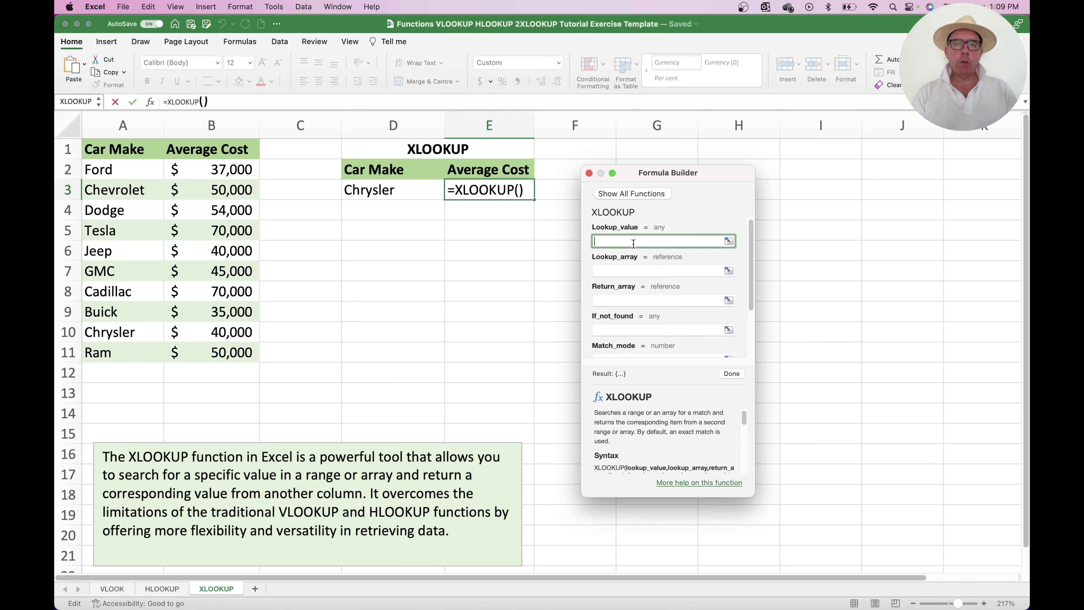
{"action": "left_click_drag", "start_coordinate": [748, 223], "coordinate": [753, 287]}
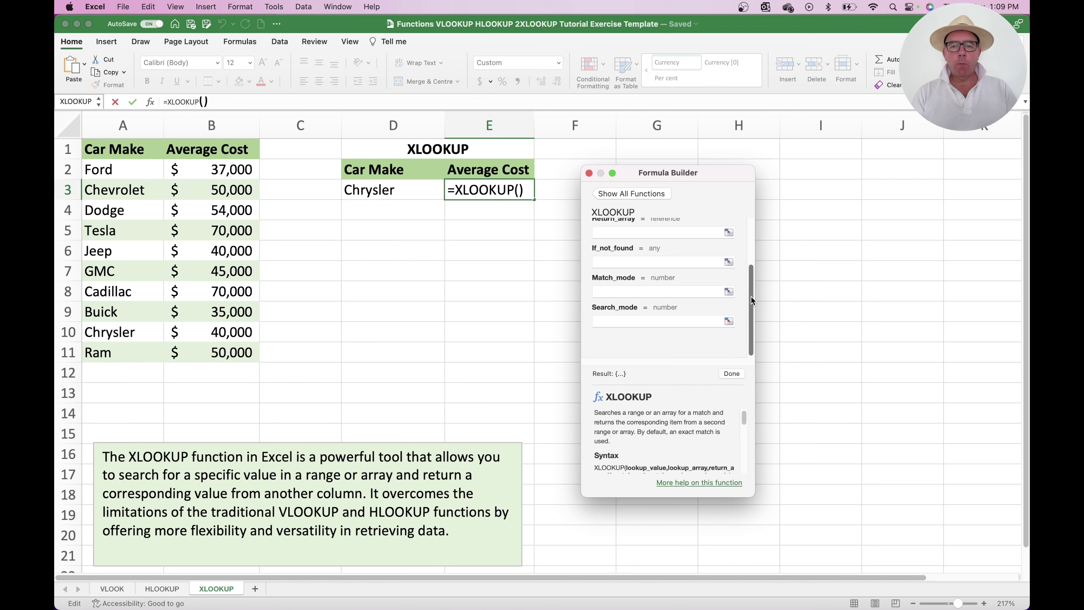
{"action": "left_click_drag", "start_coordinate": [750, 296], "coordinate": [752, 241]}
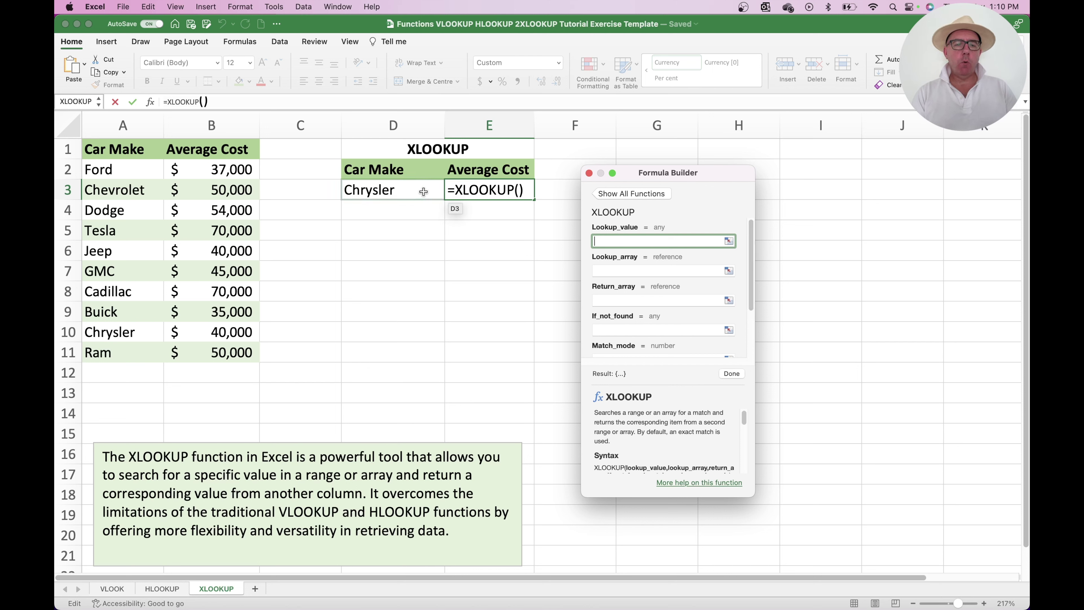
Complete the E3 XLOOKUP with lookup value D3, lookup array A2:A11 and return array B2:B11.
{"action": "left_click", "coordinate": [410, 191]}
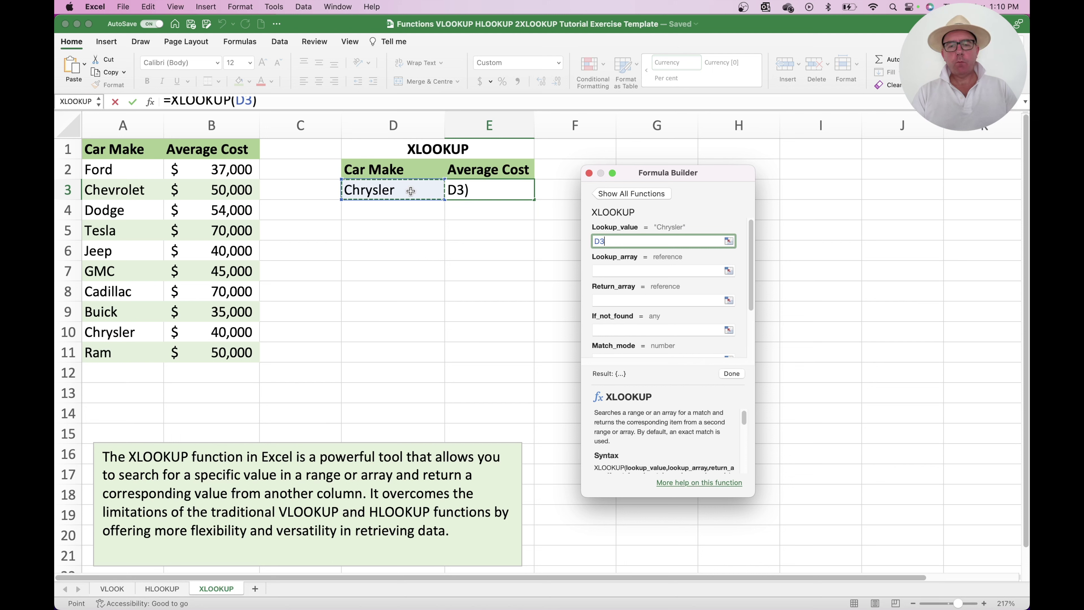
{"action": "left_click", "coordinate": [621, 271]}
{"action": "left_click_drag", "start_coordinate": [138, 176], "coordinate": [150, 344]}
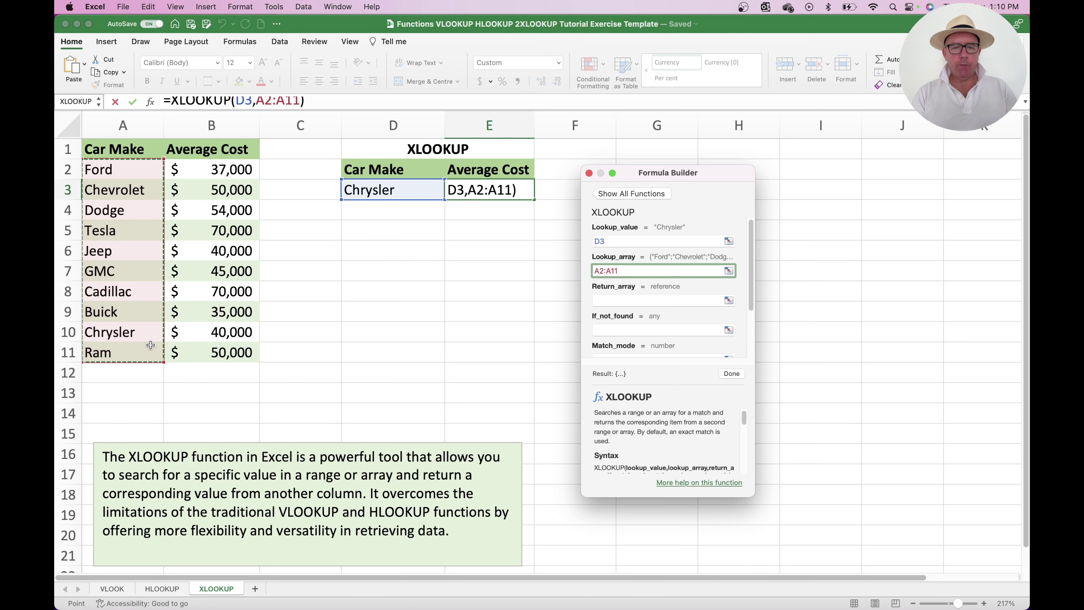
{"action": "left_click", "coordinate": [616, 300]}
{"action": "left_click_drag", "start_coordinate": [228, 168], "coordinate": [246, 352]}
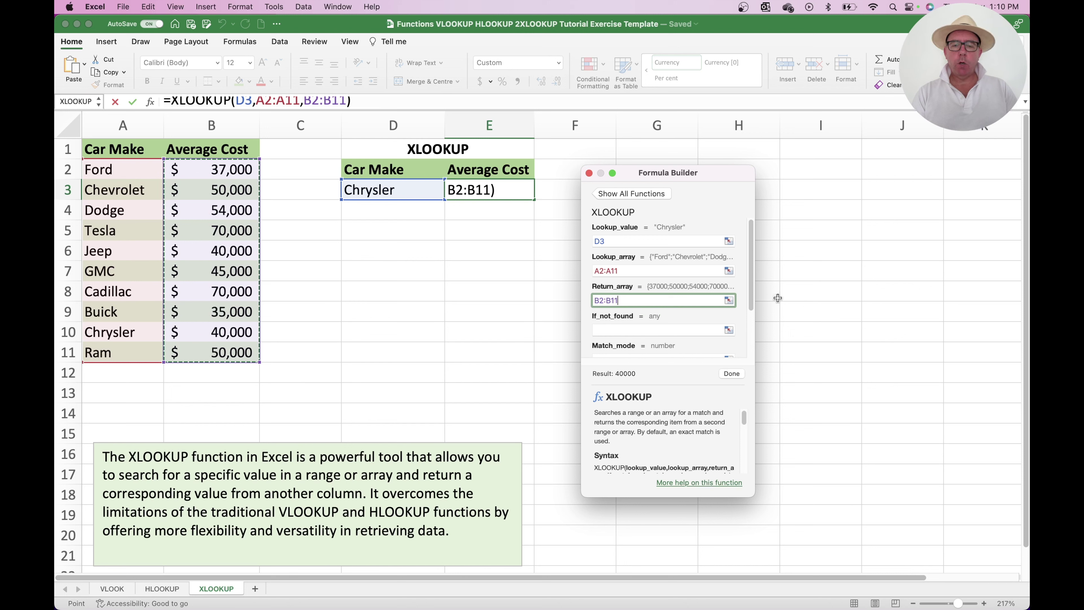
{"action": "left_click", "coordinate": [733, 372]}
{"action": "left_click", "coordinate": [510, 241]}
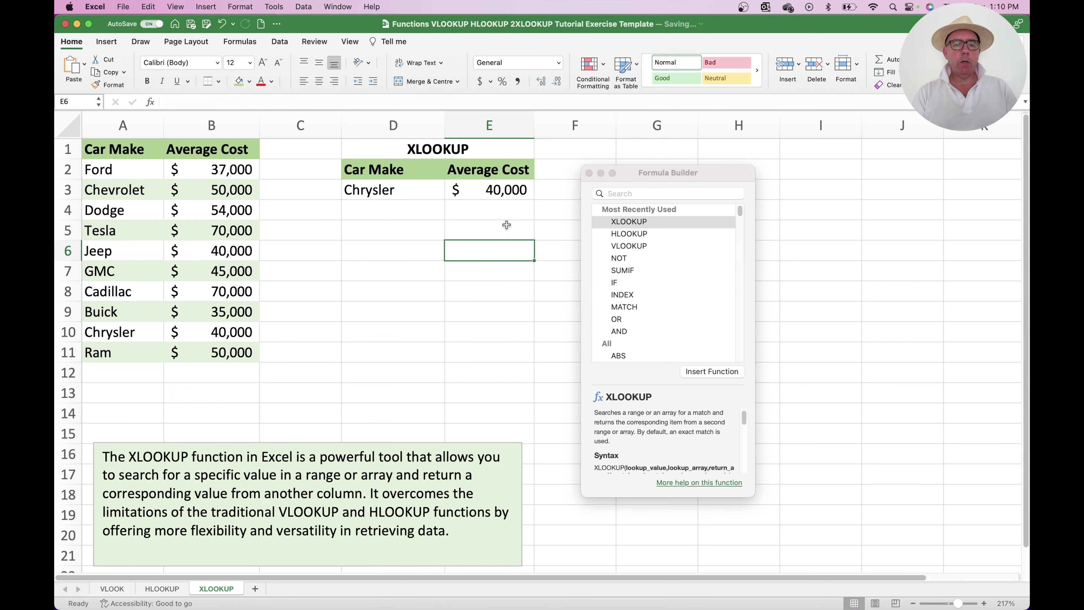
Check the E3 result against the Jeep and Chrysler rows of the table and close the Formula Builder.
{"action": "left_click", "coordinate": [501, 190]}
{"action": "left_click", "coordinate": [220, 254]}
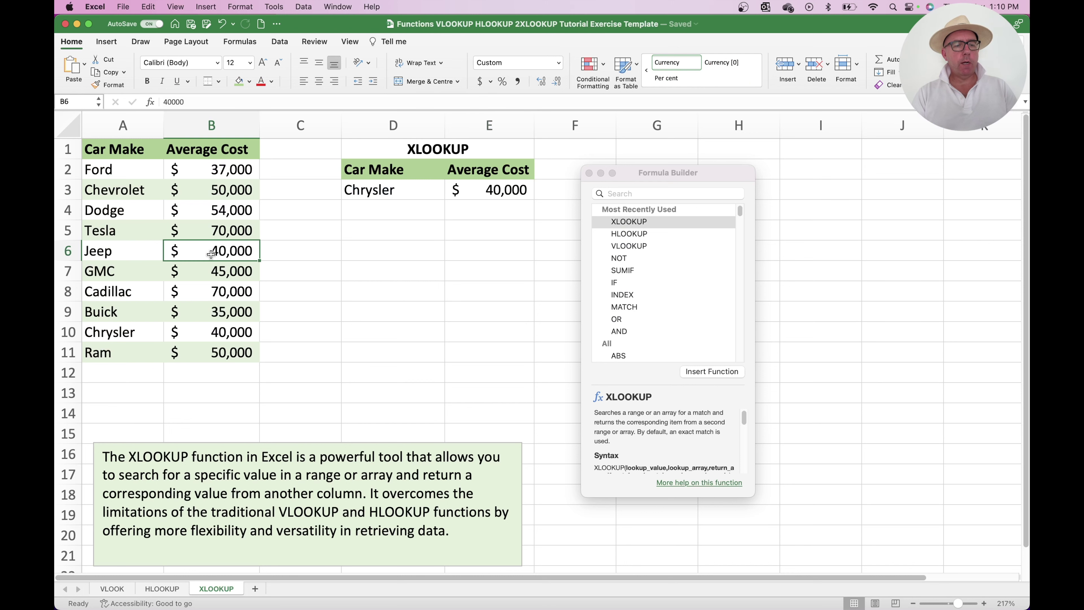
{"action": "left_click", "coordinate": [120, 254]}
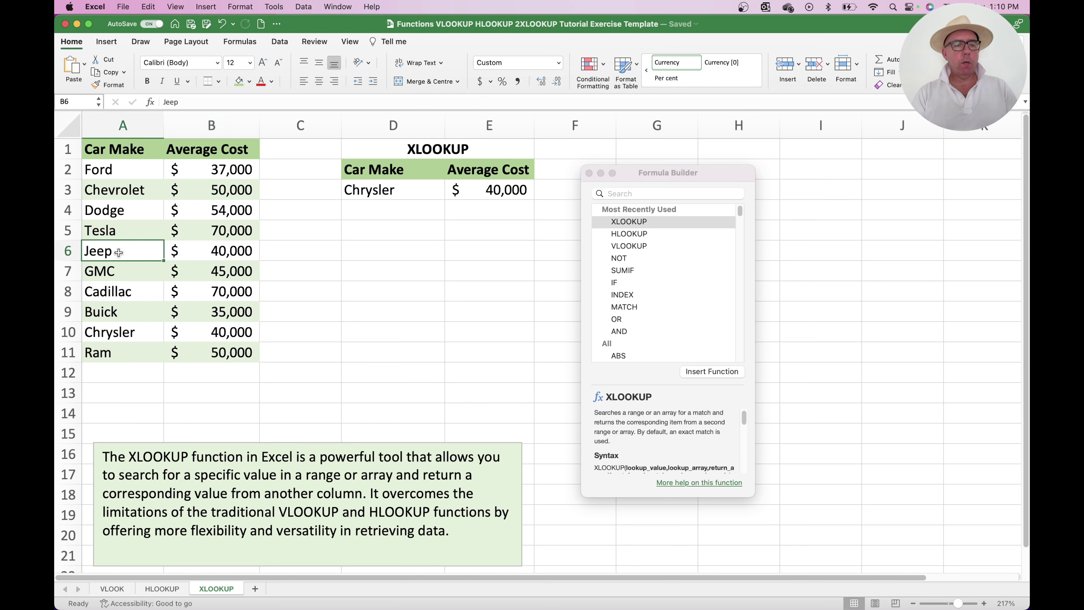
{"action": "left_click", "coordinate": [215, 333]}
{"action": "left_click", "coordinate": [122, 327]}
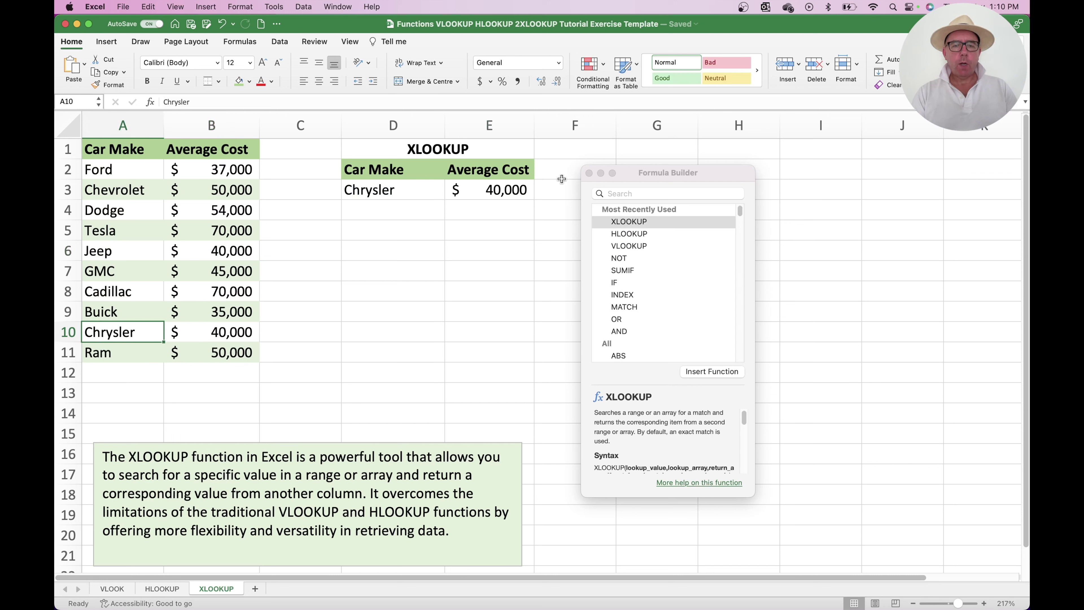
{"action": "left_click", "coordinate": [589, 172]}
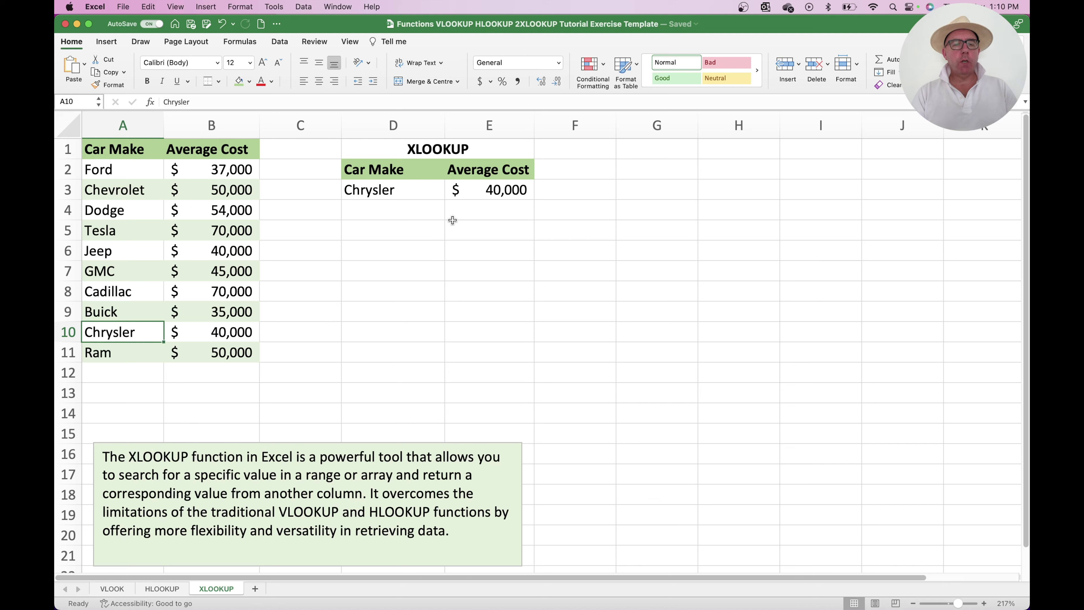
Review the car makes in A2:A11, the costs in B2:B11, the D3 lookup value and the matching Chrysler row.
{"action": "left_click_drag", "start_coordinate": [142, 168], "coordinate": [155, 352]}
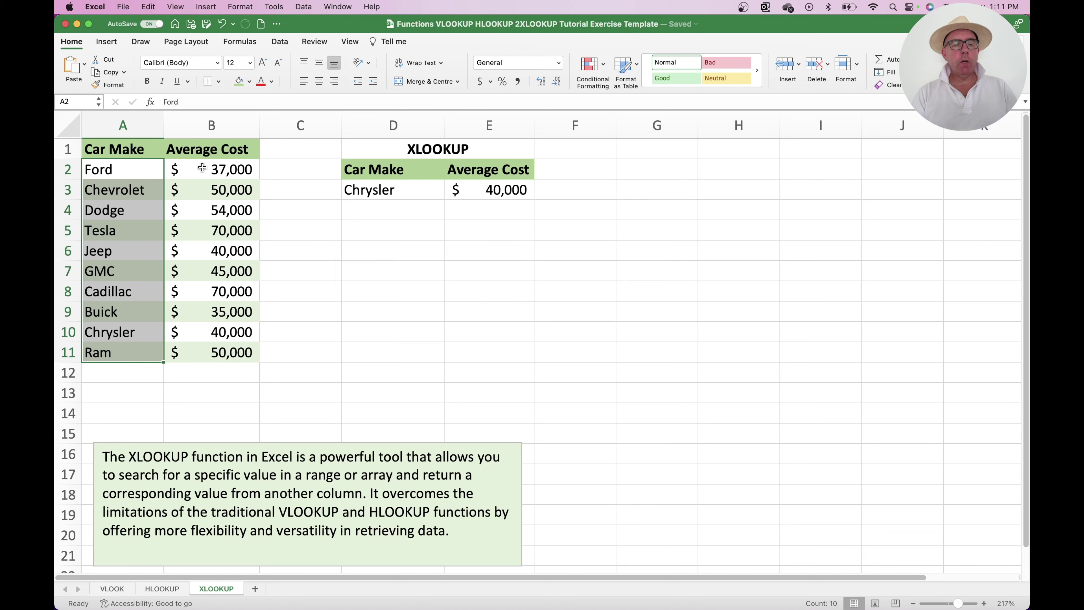
{"action": "left_click_drag", "start_coordinate": [202, 168], "coordinate": [211, 352]}
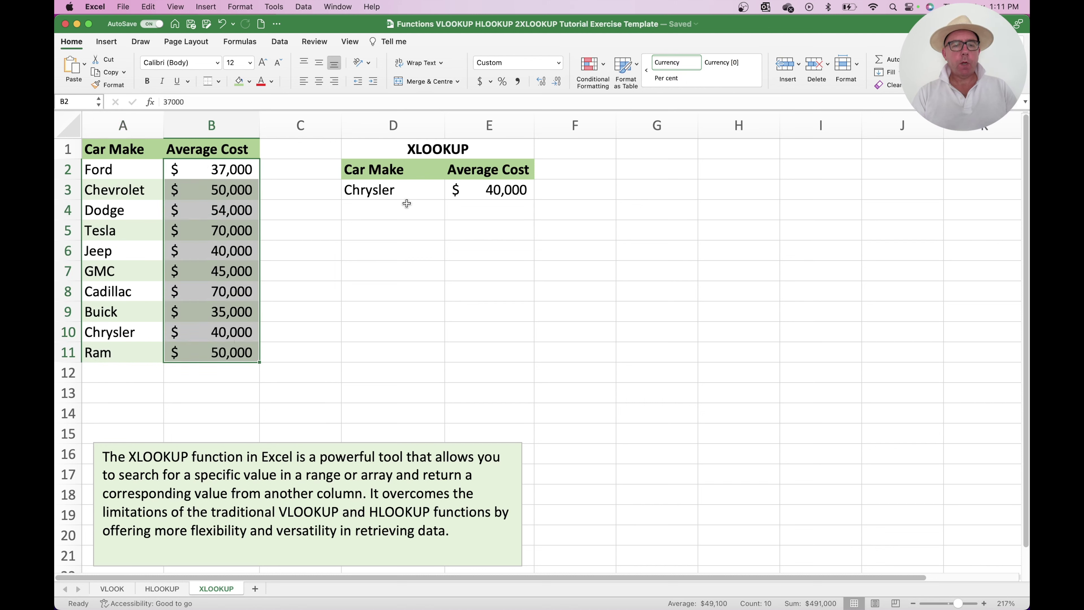
{"action": "left_click", "coordinate": [403, 195]}
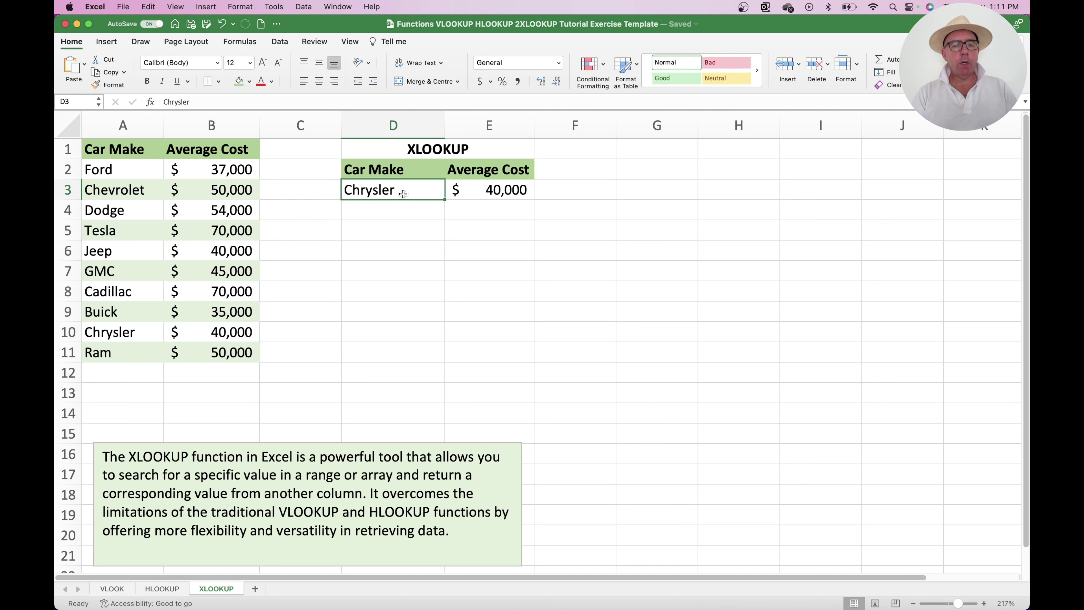
{"action": "left_click", "coordinate": [123, 333]}
{"action": "left_click", "coordinate": [227, 334]}
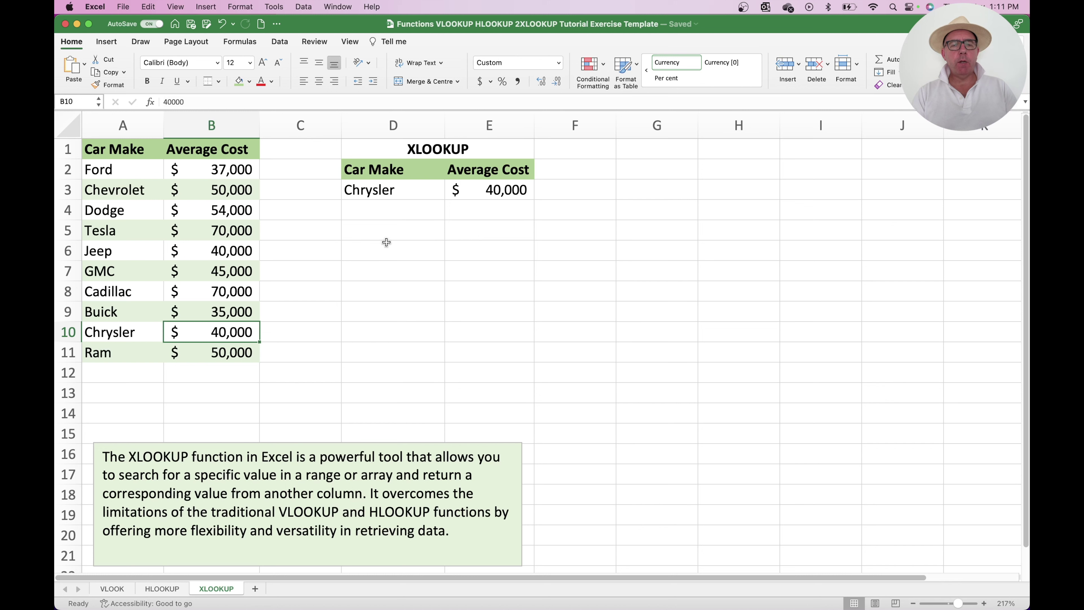
Undo the formula in E3 and insert XLOOKUP again with the Formula Builder floating over the sheet.
{"action": "left_click", "coordinate": [491, 188]}
{"action": "key", "text": "super+z"}
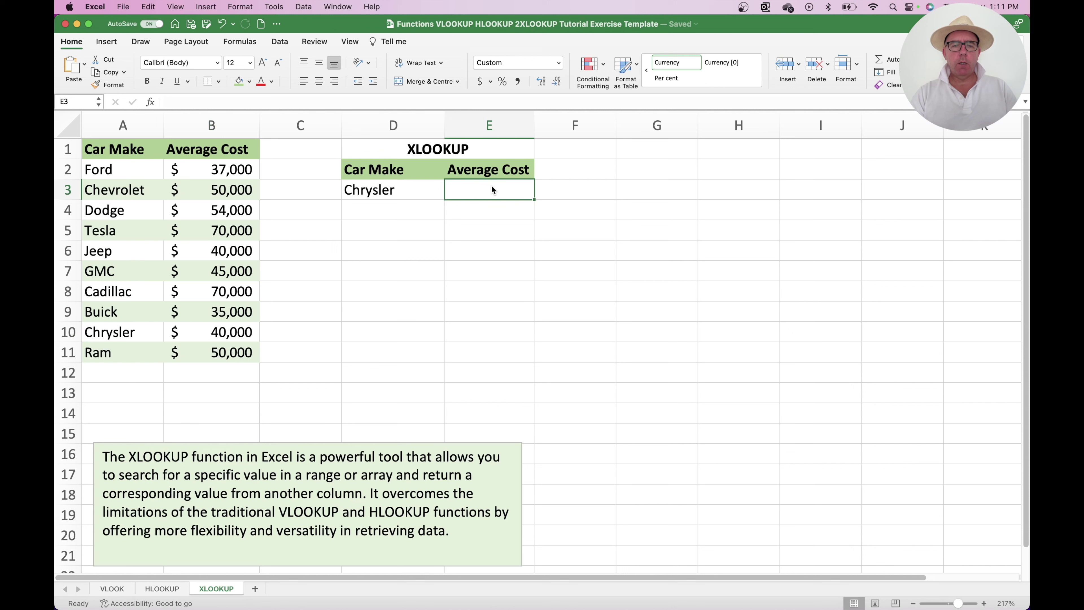
{"action": "left_click", "coordinate": [150, 102]}
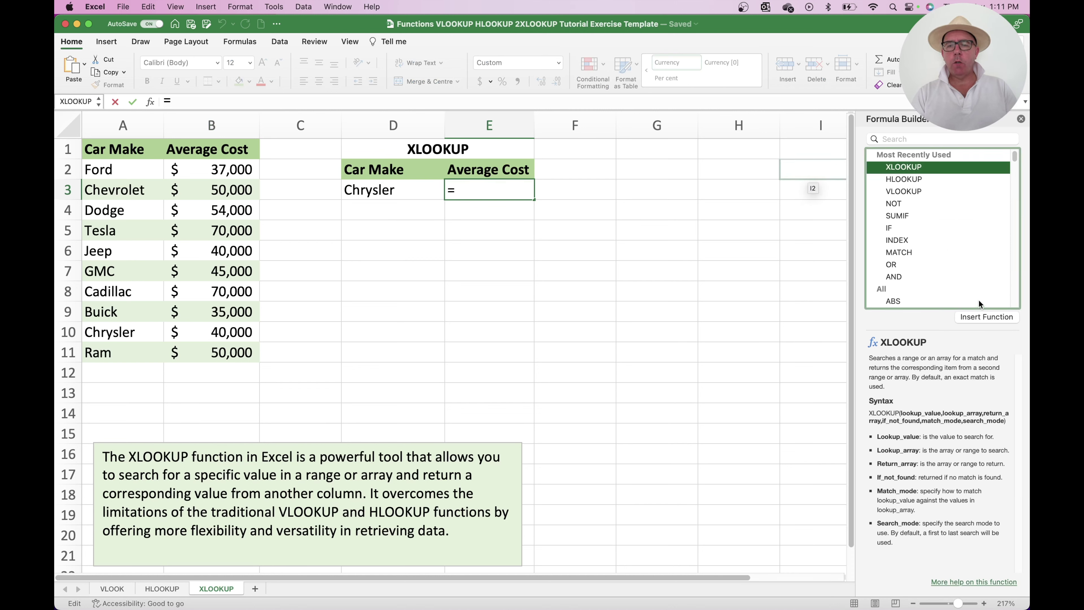
{"action": "left_click", "coordinate": [987, 316]}
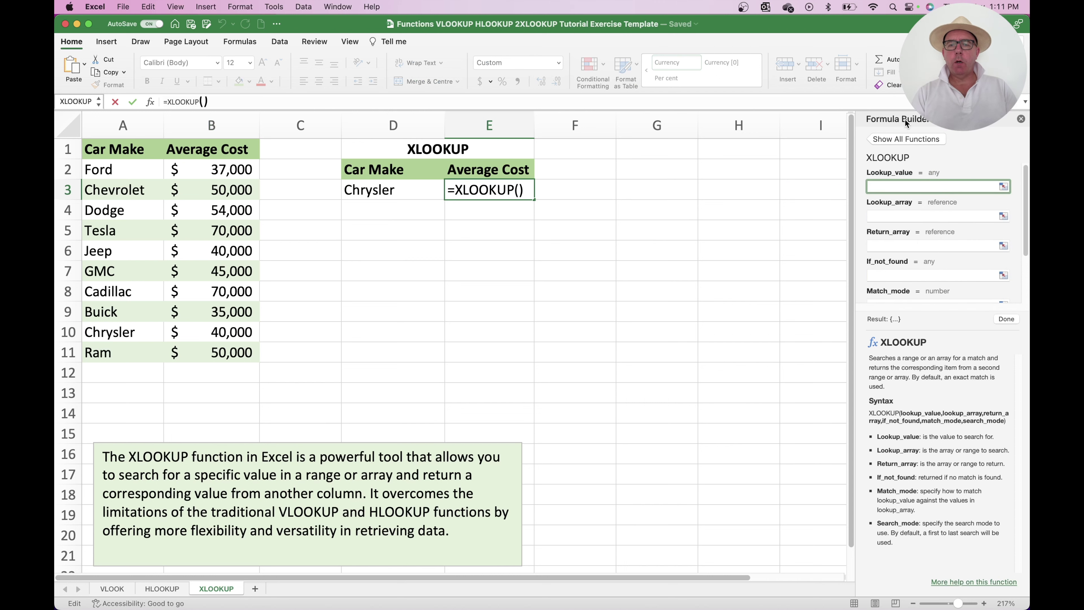
{"action": "left_click_drag", "start_coordinate": [905, 119], "coordinate": [617, 155]}
Set the XLOOKUP lookup value to D3, the lookup array to A2:A11 and the return array to B2:B11.
{"action": "left_click", "coordinate": [397, 188]}
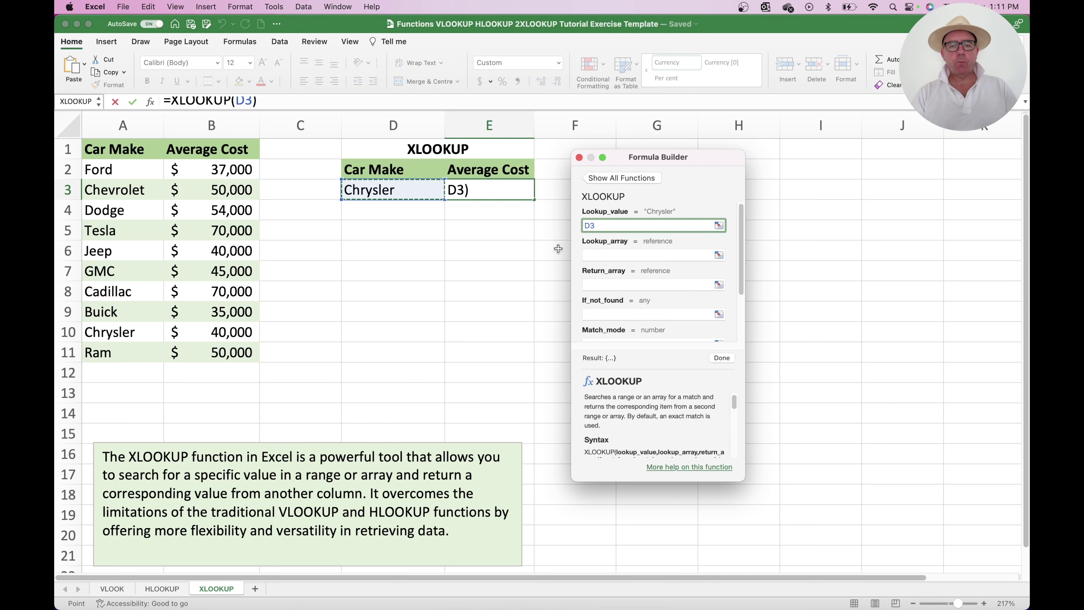
{"action": "left_click", "coordinate": [596, 255]}
{"action": "left_click_drag", "start_coordinate": [123, 169], "coordinate": [123, 358]}
{"action": "left_click", "coordinate": [605, 284]}
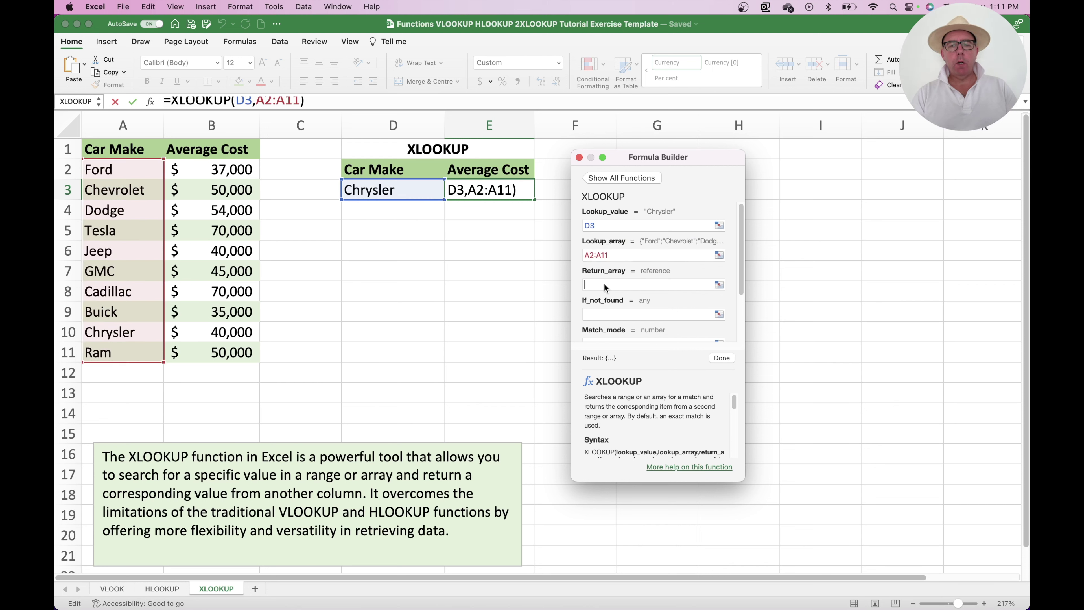
{"action": "left_click_drag", "start_coordinate": [221, 171], "coordinate": [226, 347]}
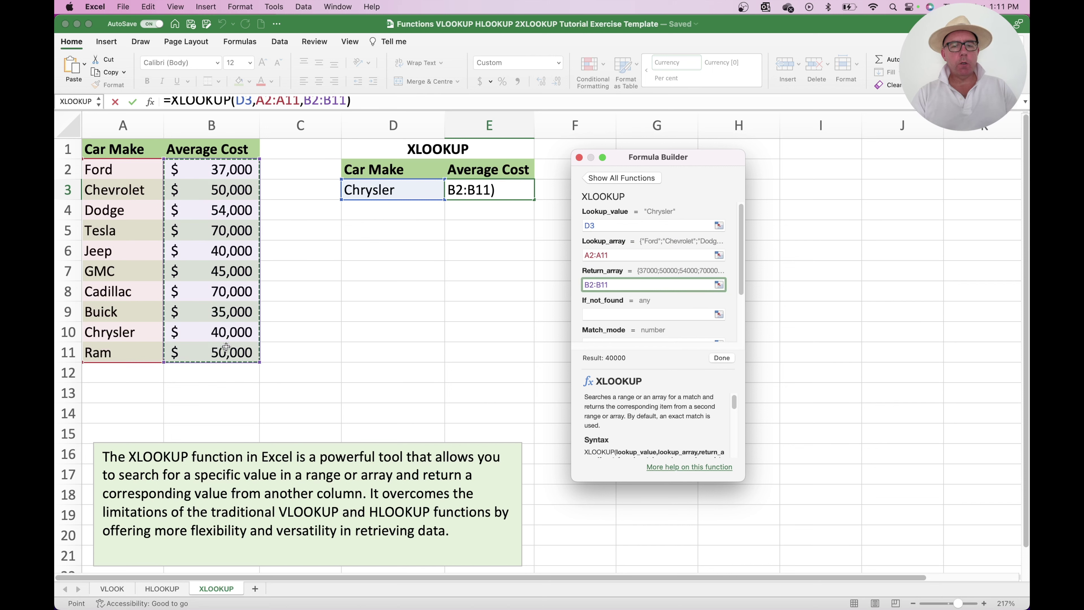
Set If_not_found to "Car not listed", complete the E3 formula and check its result against the Chrysler row.
{"action": "left_click", "coordinate": [613, 314]}
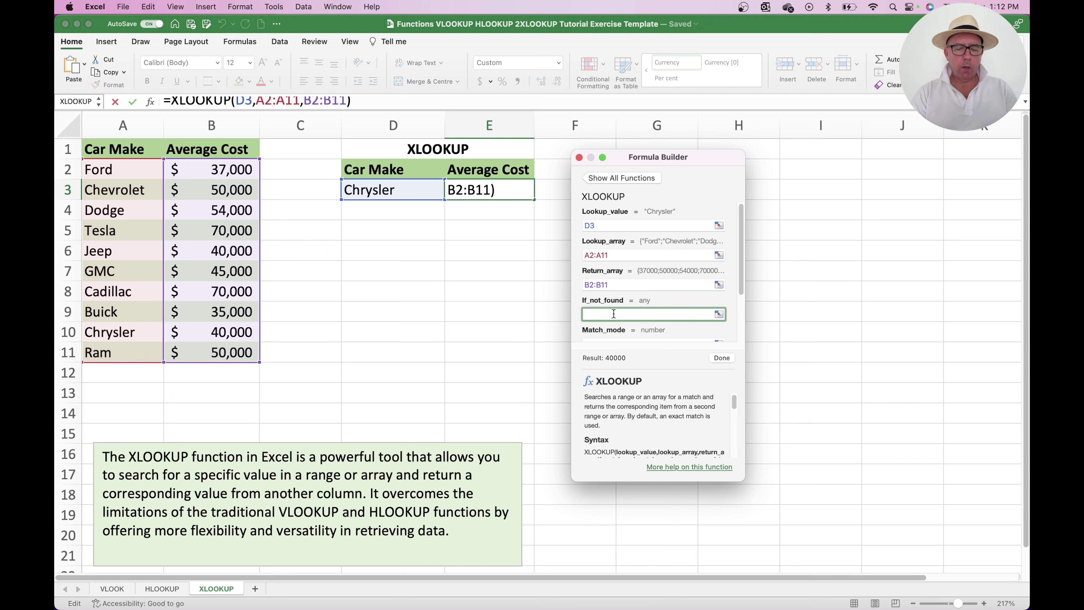
{"action": "type", "text": "Car not "}
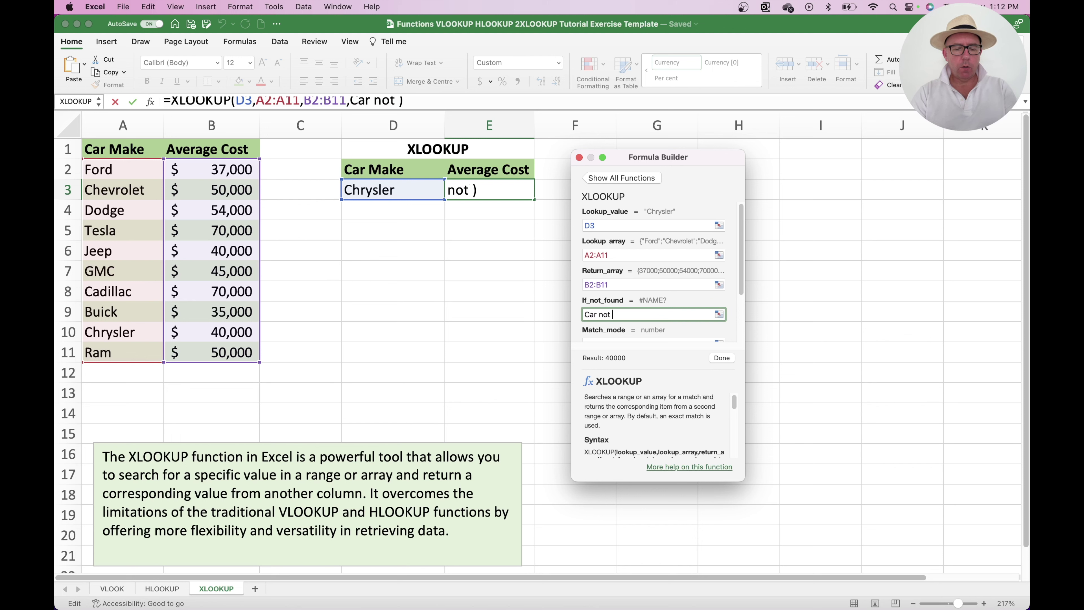
{"action": "type", "text": "listed"}
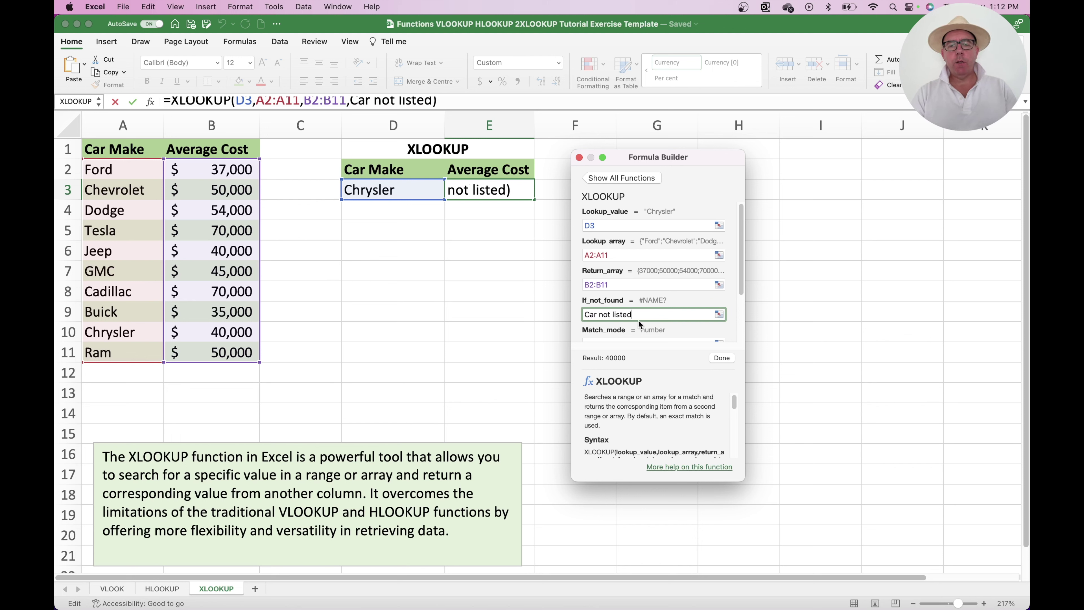
{"action": "left_click", "coordinate": [721, 358]}
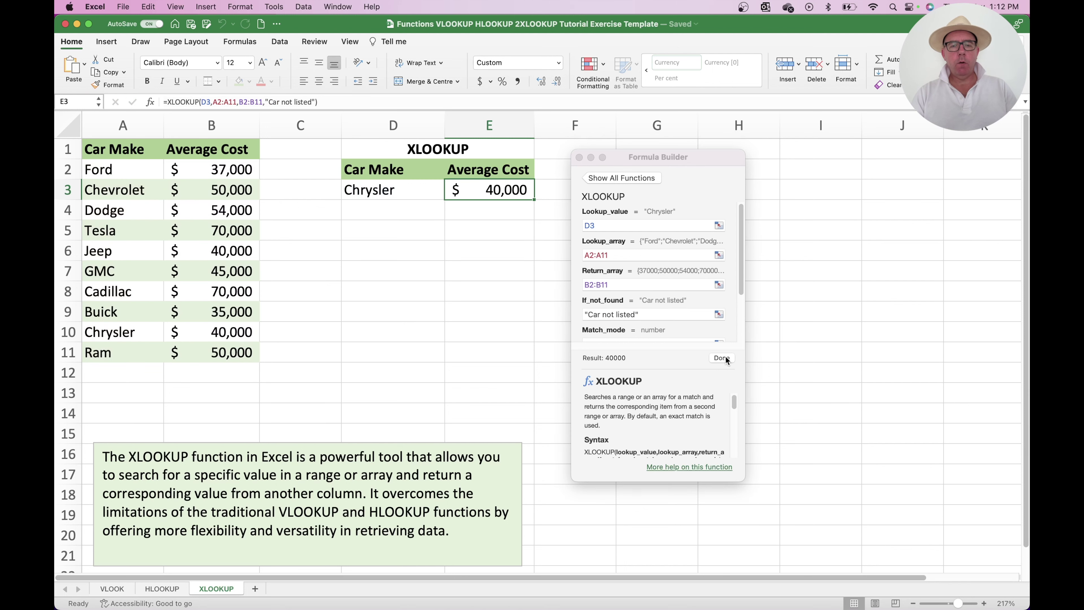
{"action": "left_click", "coordinate": [579, 158]}
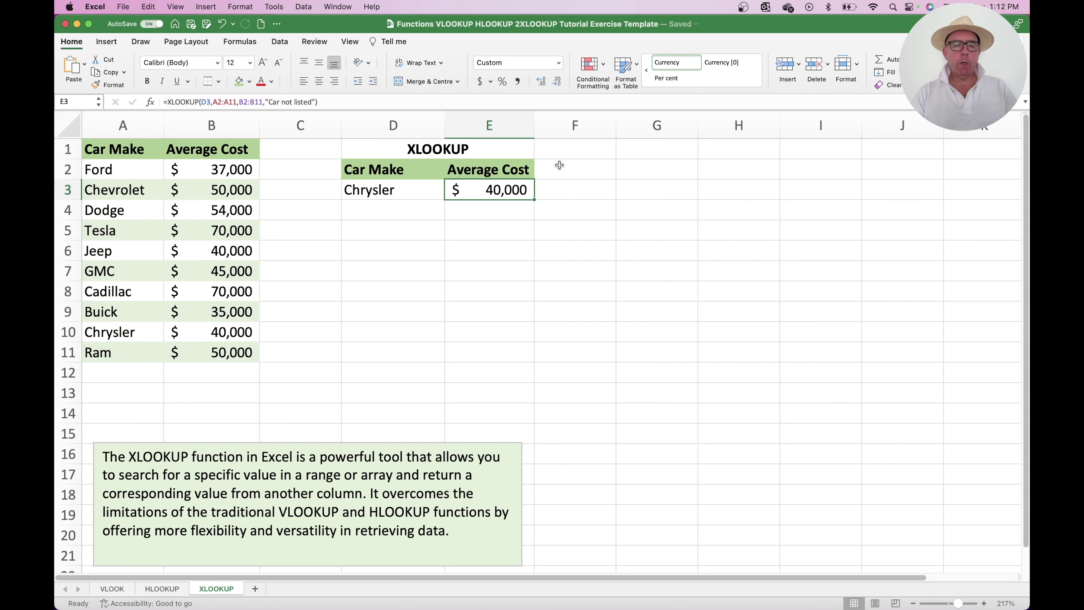
{"action": "left_click", "coordinate": [147, 330]}
{"action": "left_click", "coordinate": [225, 332]}
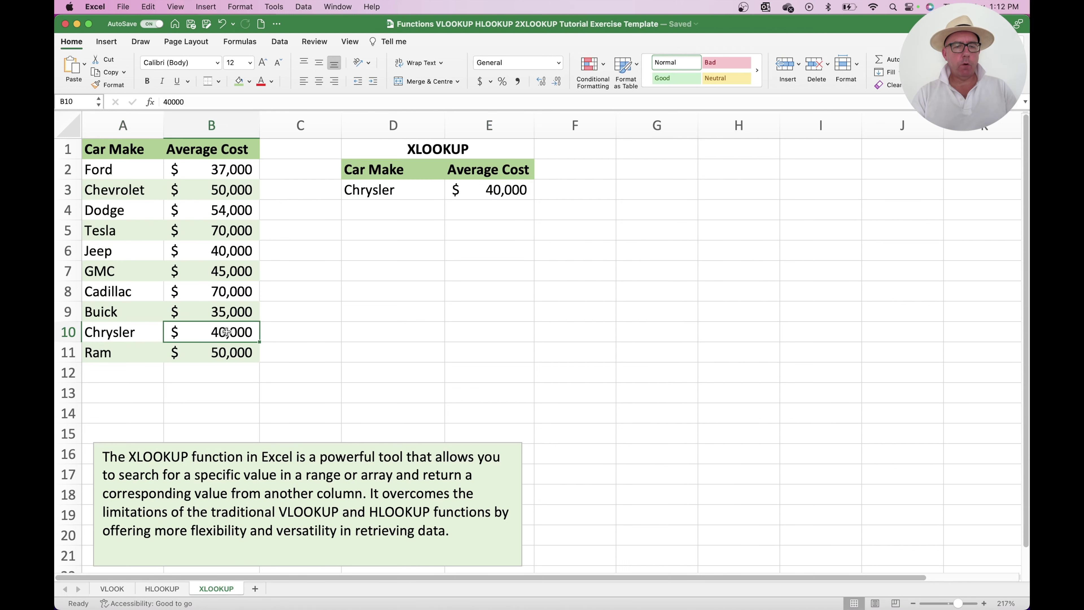
Test the E3 formula with the unlisted car make BMW in D3, and undo that entry.
{"action": "left_click", "coordinate": [408, 189]}
{"action": "type", "text": "B"}
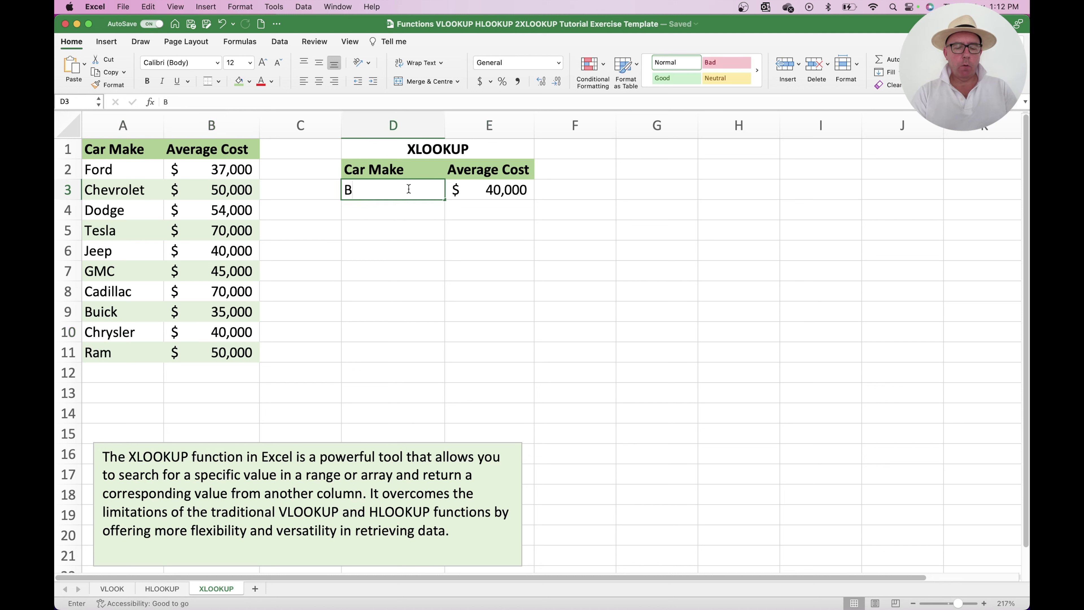
{"action": "type", "text": "MW"}
{"action": "key", "text": "BackSpace"}
{"action": "type", "text": "MW"}
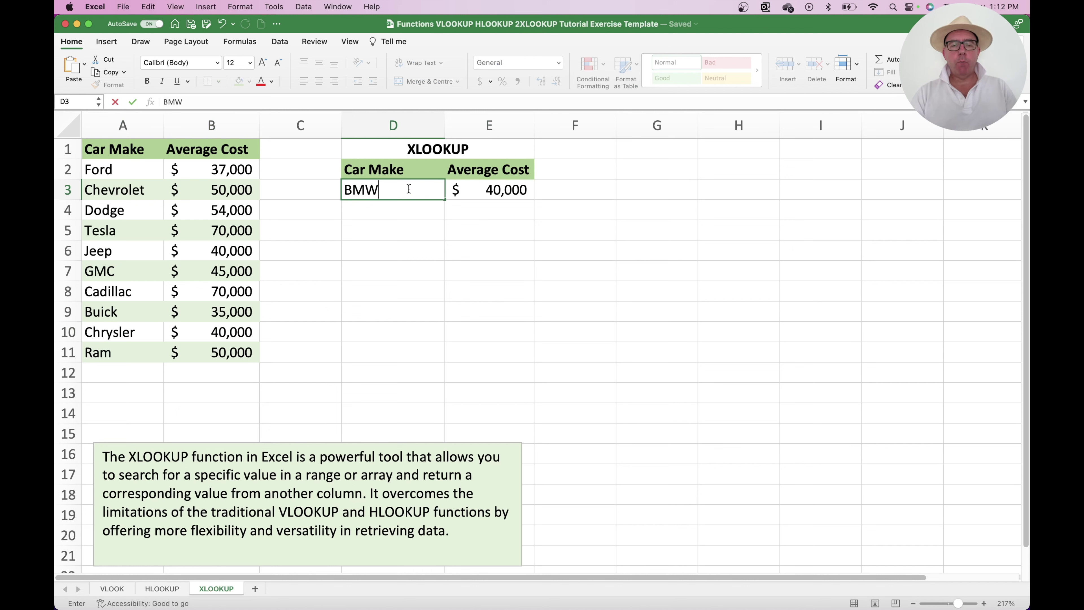
{"action": "key", "text": "Return"}
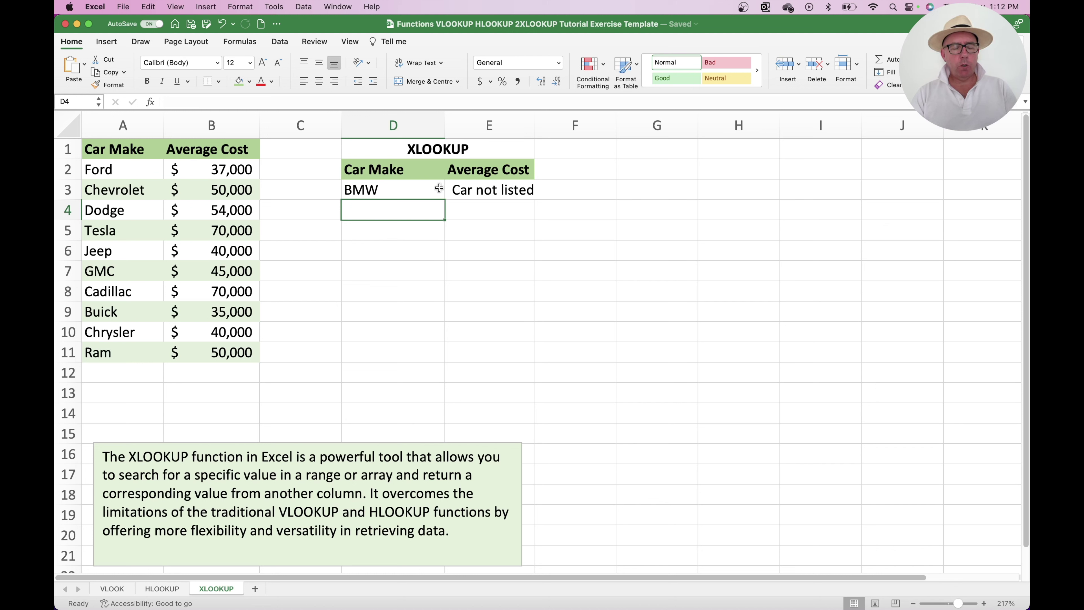
{"action": "key", "text": "super+z"}
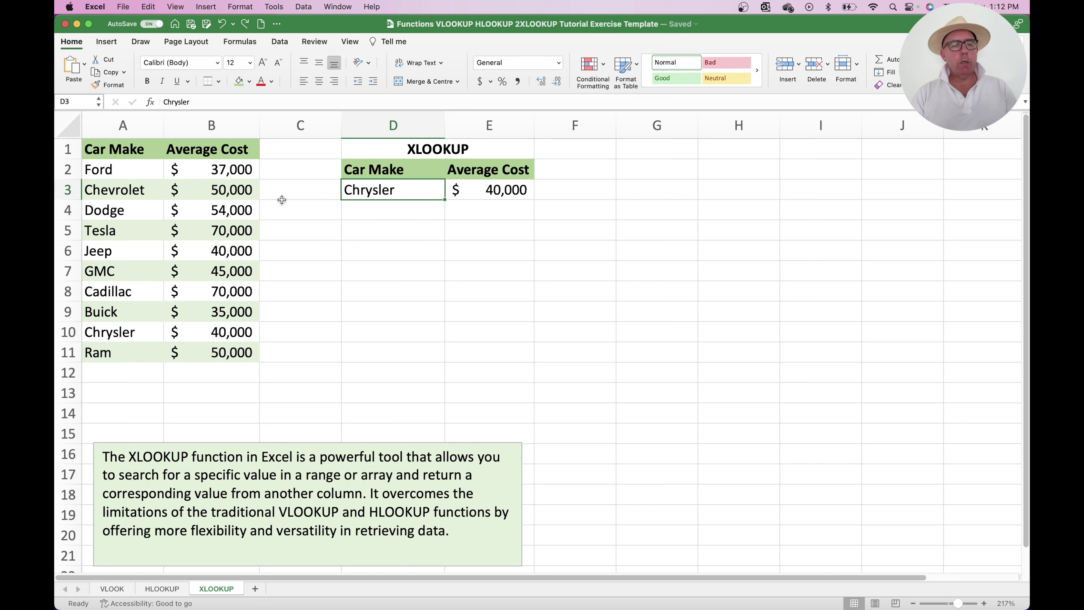
Add a List data validation to cell D3 with the car makes in A2:A11 as its source.
{"action": "left_click_drag", "start_coordinate": [128, 170], "coordinate": [131, 346]}
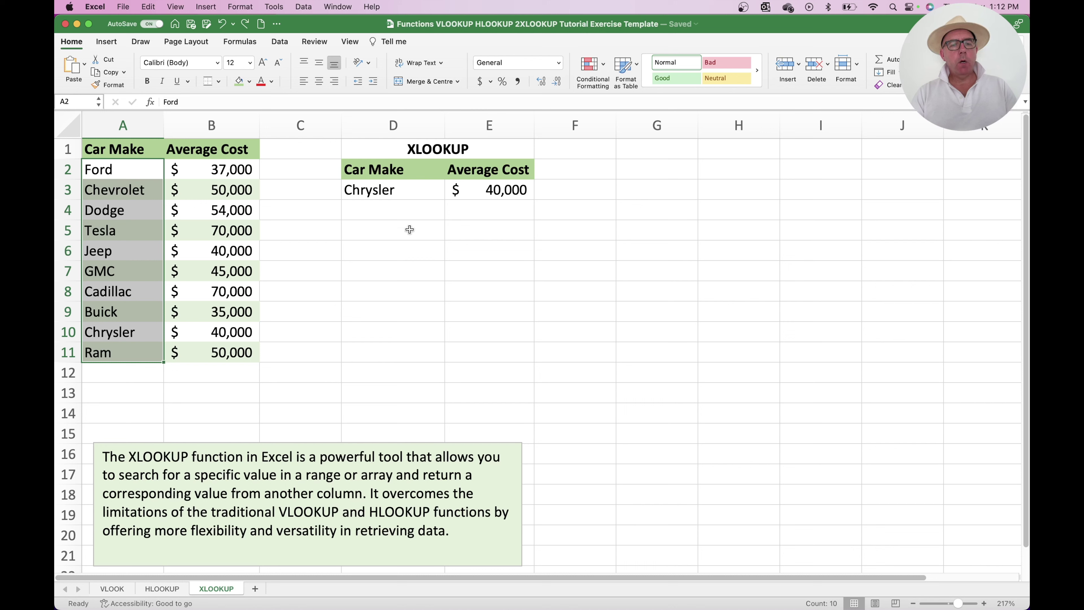
{"action": "left_click", "coordinate": [423, 210]}
{"action": "left_click", "coordinate": [416, 189]}
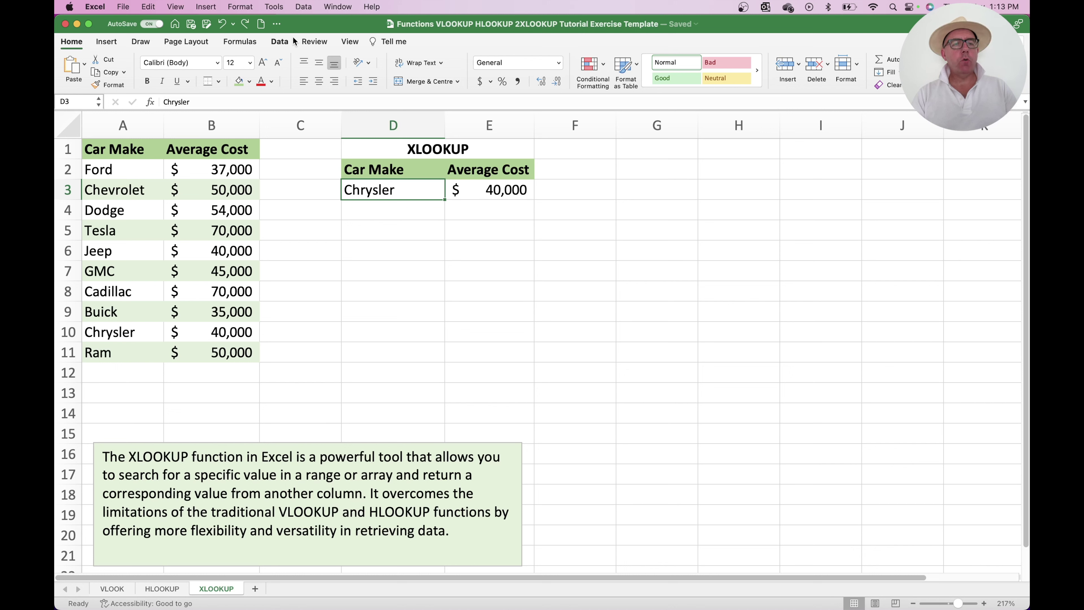
{"action": "left_click", "coordinate": [279, 42]}
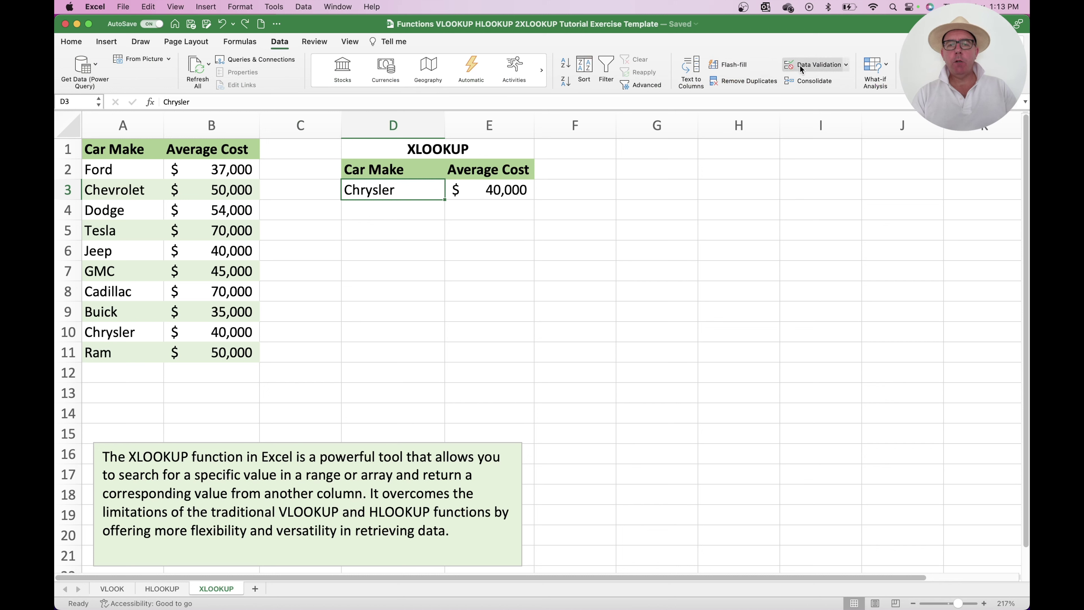
{"action": "left_click", "coordinate": [818, 65]}
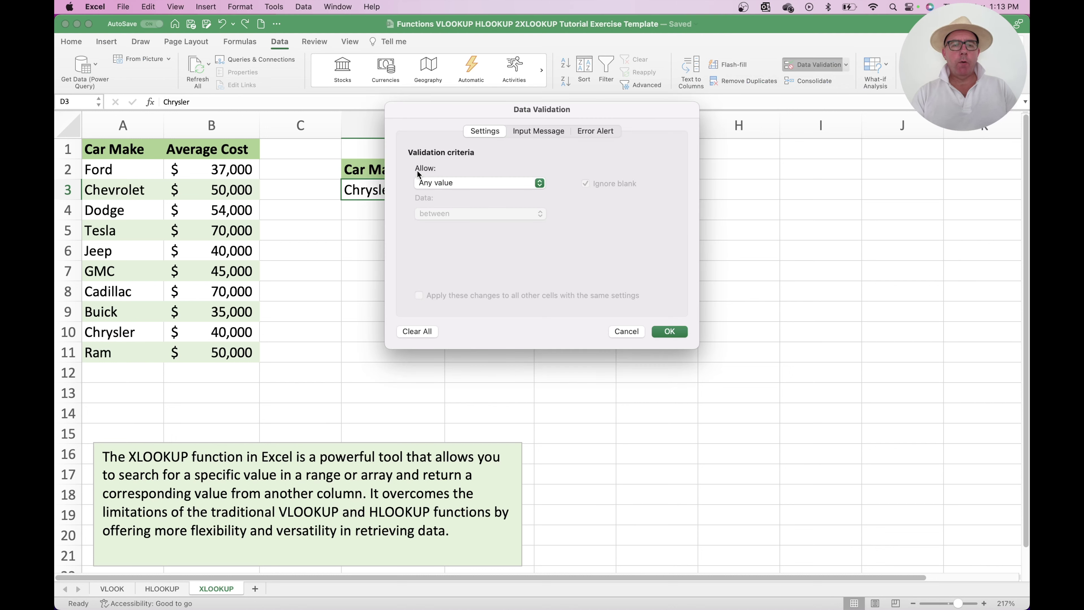
{"action": "left_click", "coordinate": [447, 183]}
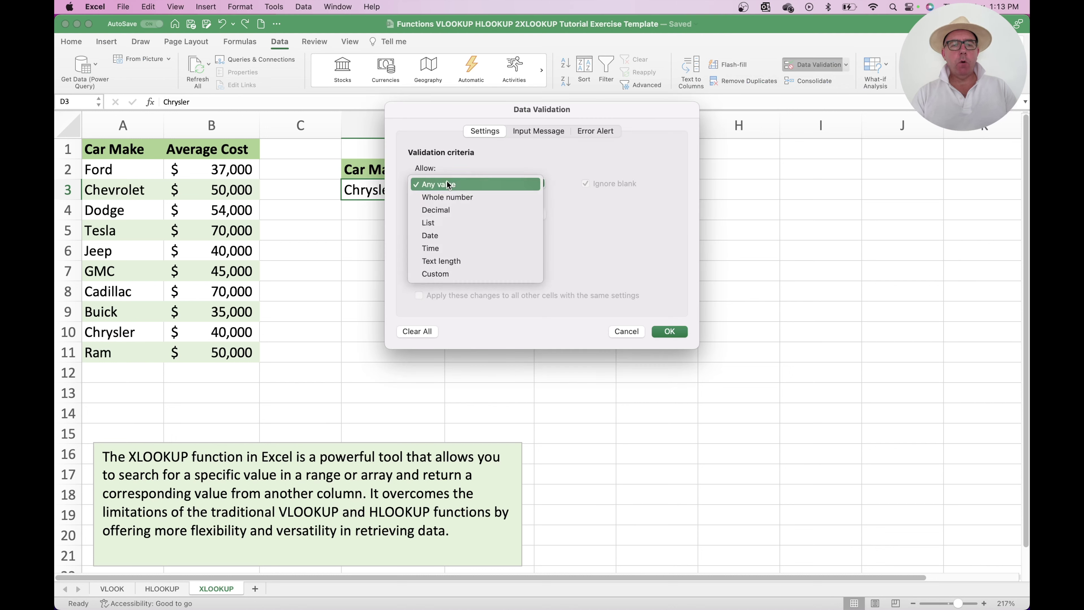
{"action": "left_click", "coordinate": [442, 218]}
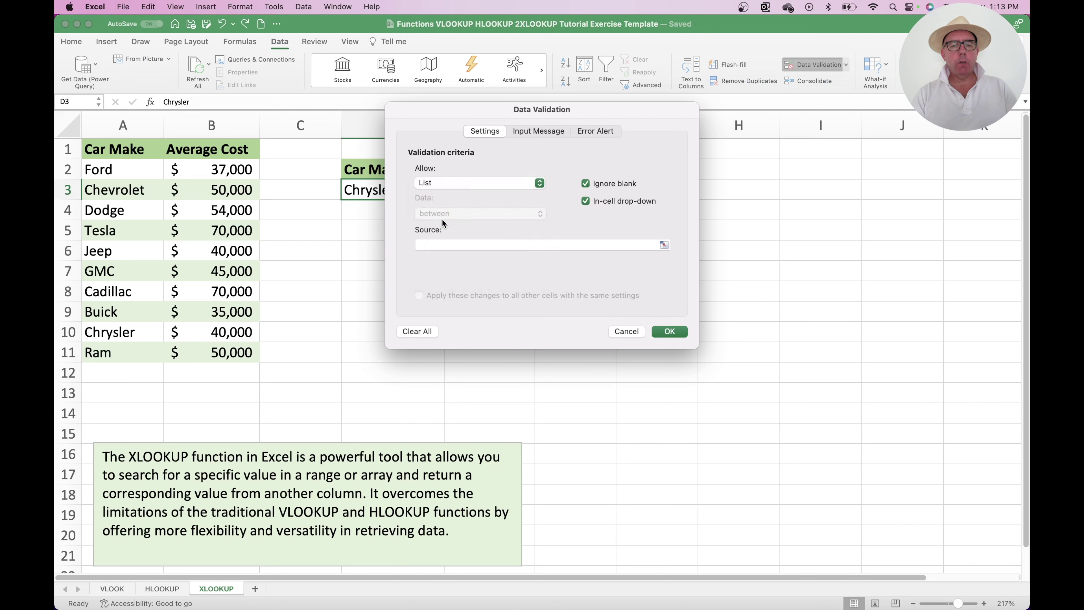
{"action": "left_click", "coordinate": [455, 242]}
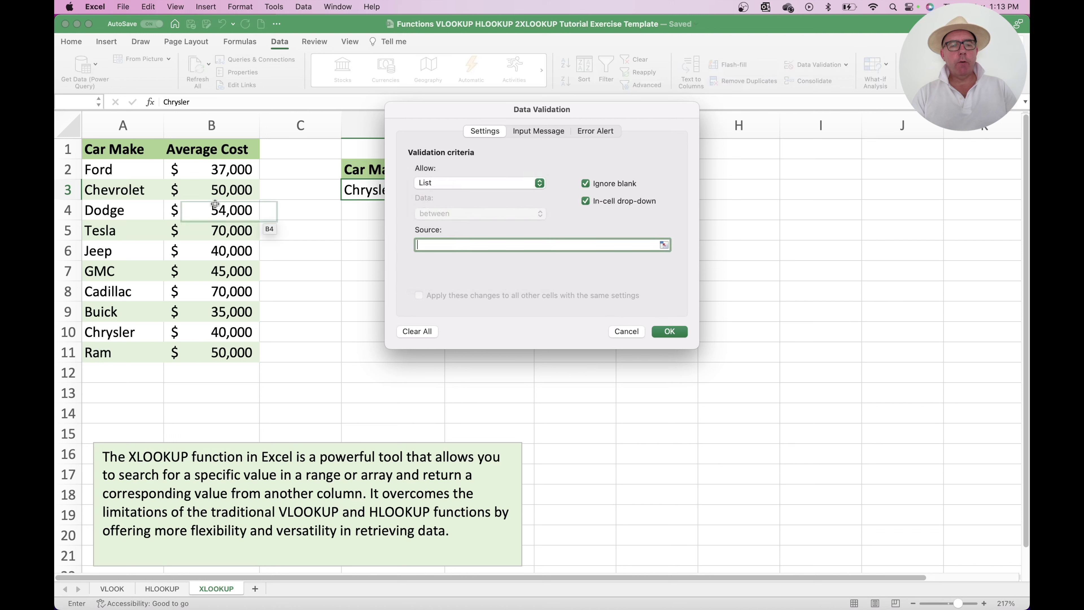
{"action": "left_click_drag", "start_coordinate": [128, 170], "coordinate": [141, 359]}
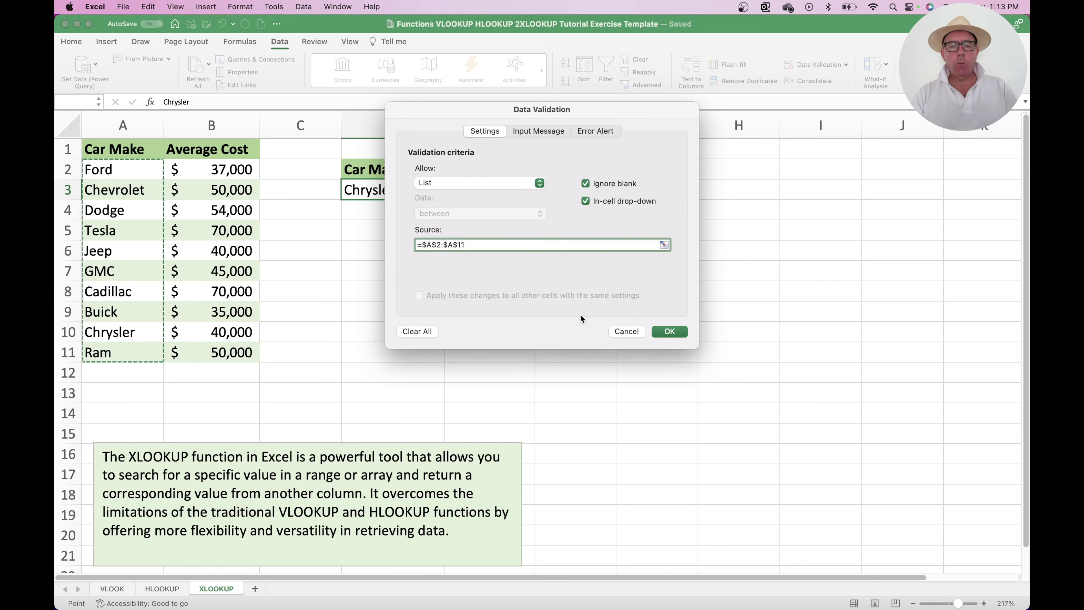
{"action": "left_click", "coordinate": [661, 330]}
{"action": "left_click", "coordinate": [522, 226]}
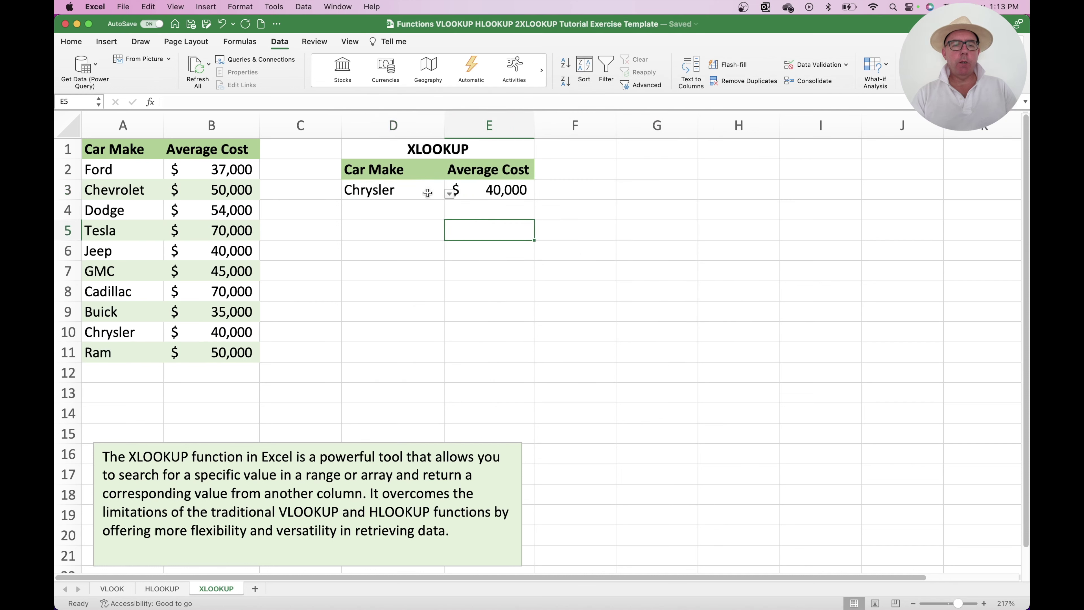
Choose Tesla from the D3 drop-down list and compare the E3 result with Tesla's cost in the table.
{"action": "left_click", "coordinate": [424, 191]}
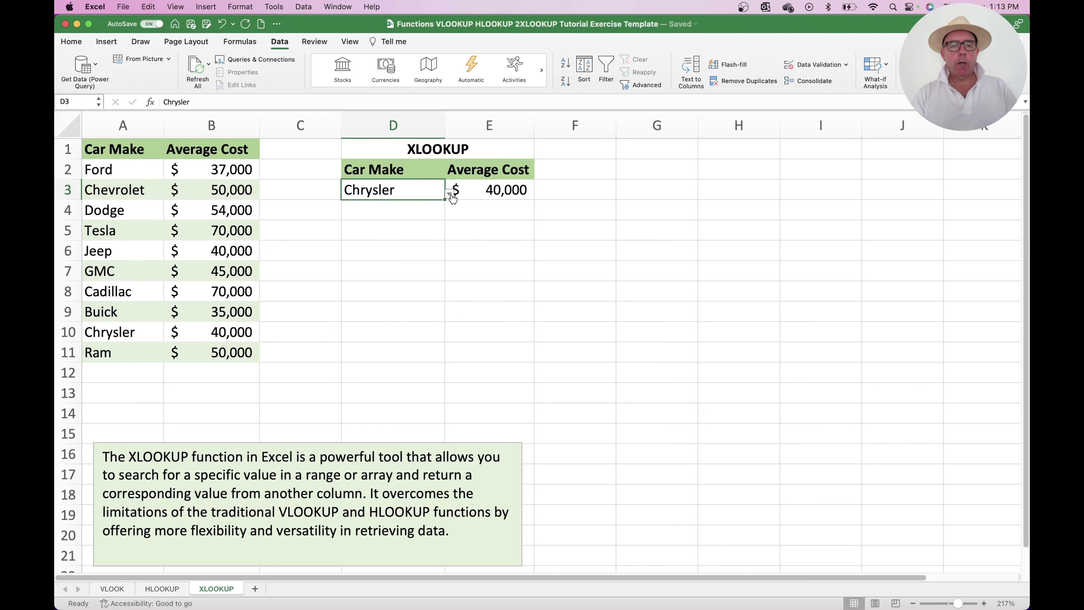
{"action": "left_click", "coordinate": [449, 194]}
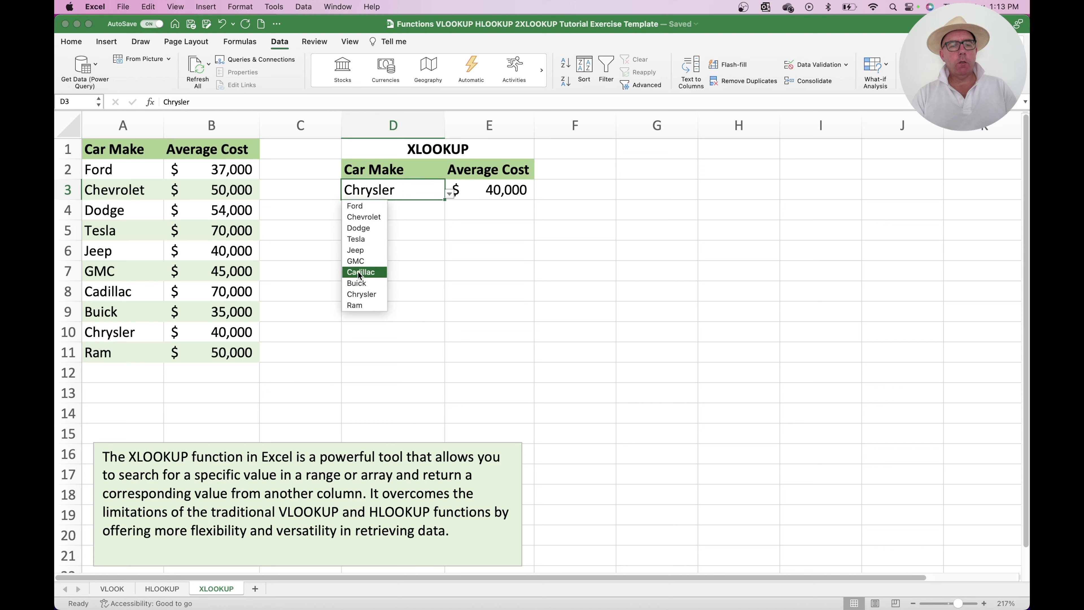
{"action": "left_click", "coordinate": [359, 240]}
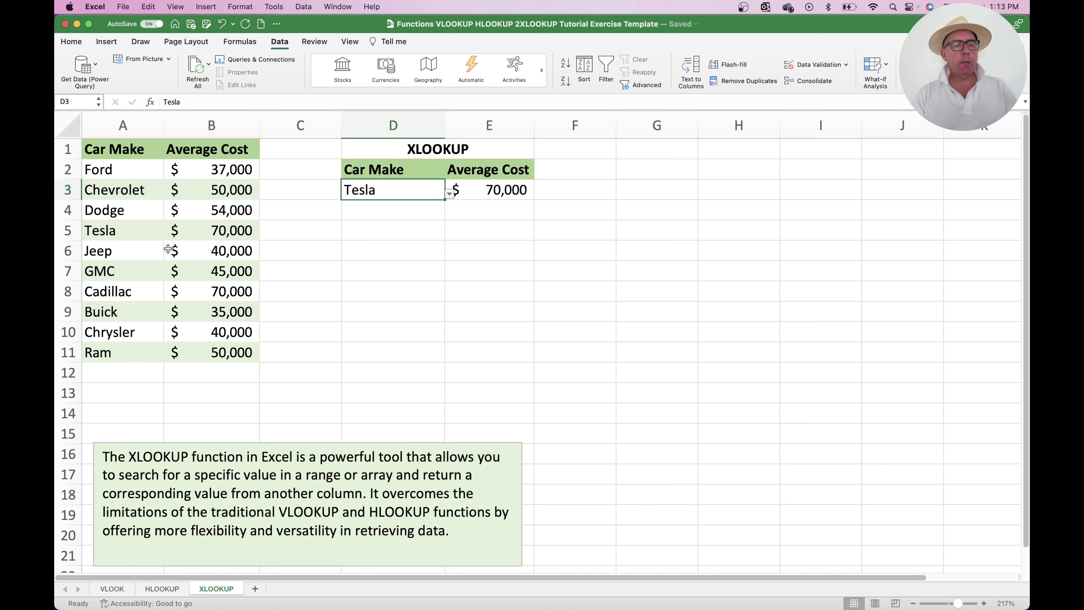
{"action": "left_click", "coordinate": [237, 230]}
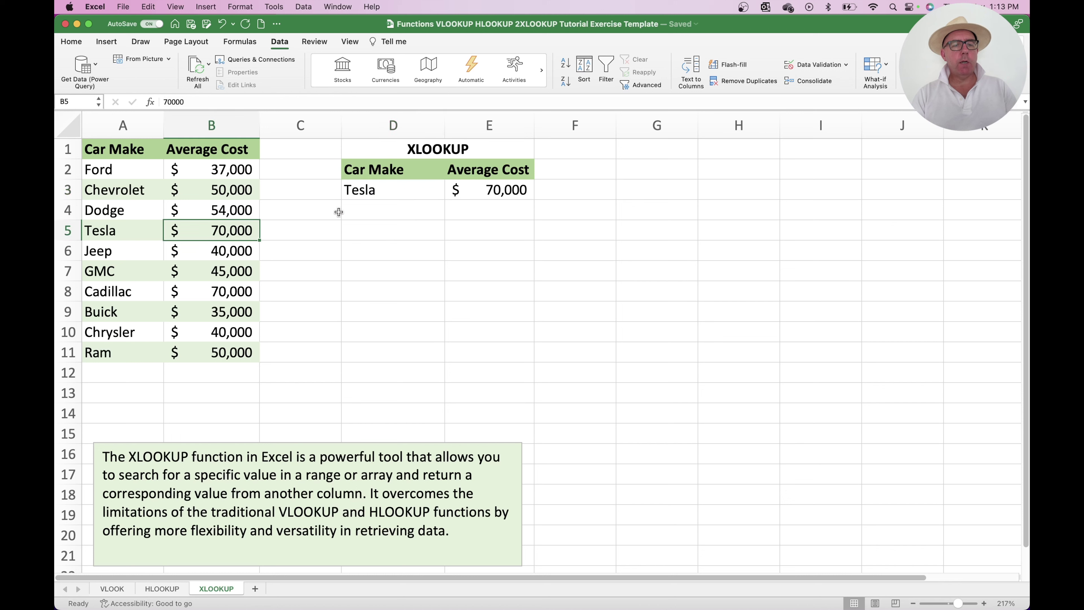
Choose Buick from the D3 drop-down list and compare the E3 result with Buick's cost in the table.
{"action": "left_click", "coordinate": [423, 190]}
{"action": "left_click", "coordinate": [449, 195]}
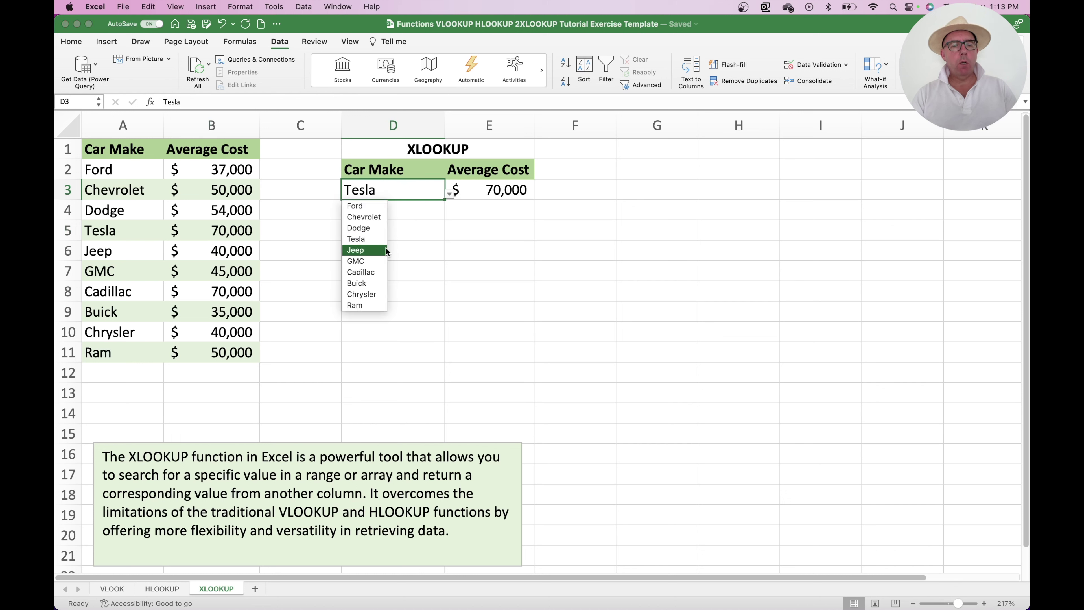
{"action": "left_click", "coordinate": [375, 283]}
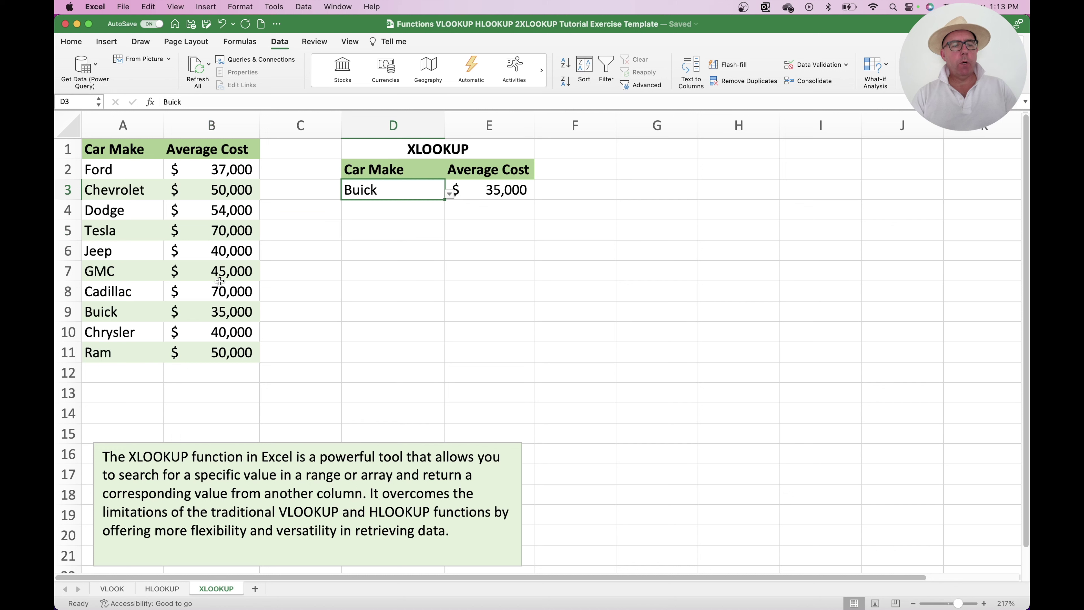
{"action": "left_click", "coordinate": [233, 306]}
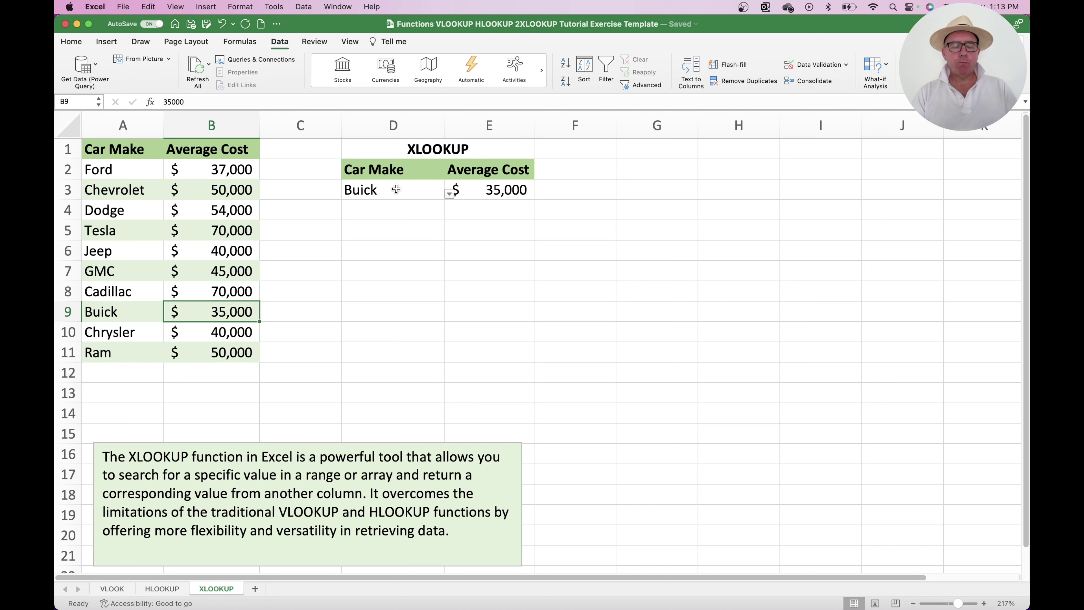
{"action": "left_click", "coordinate": [409, 263]}
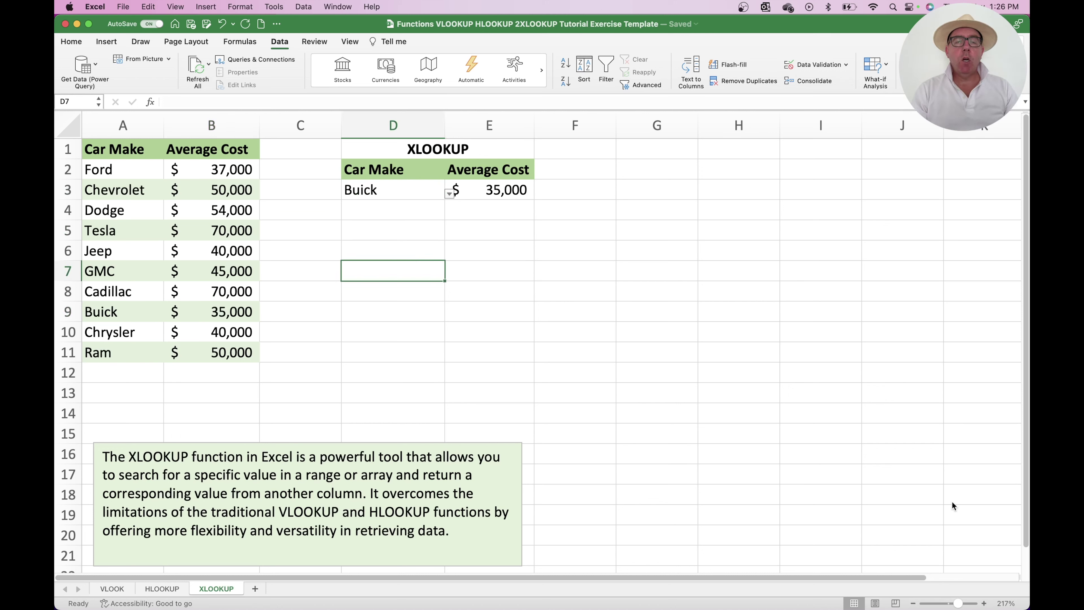